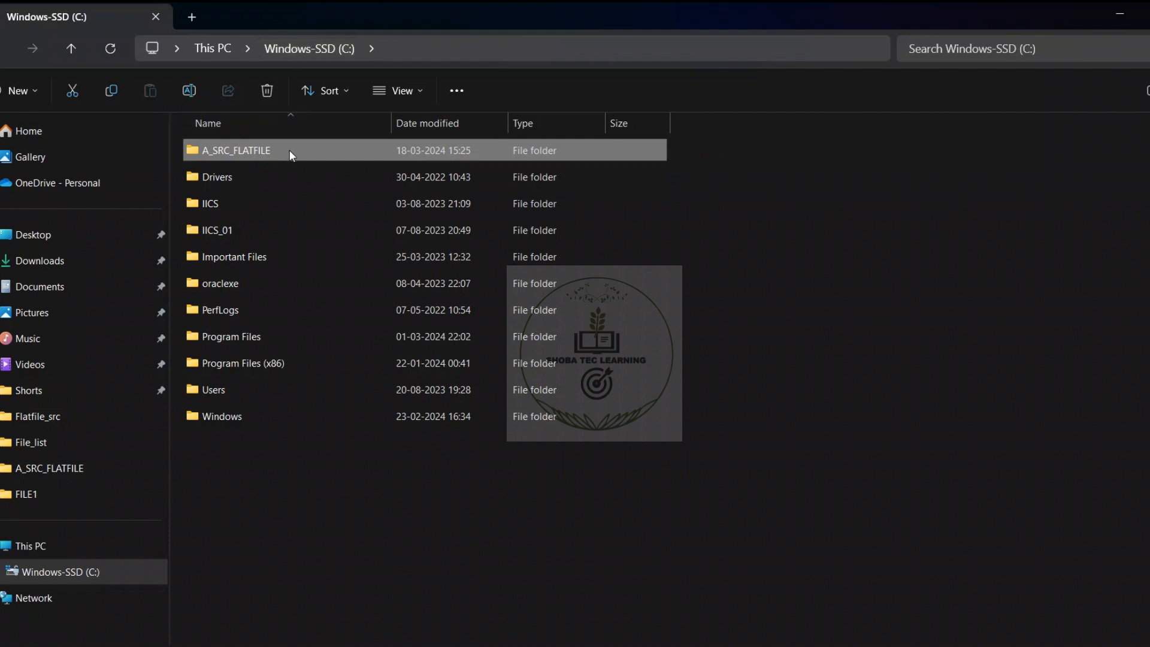
Step: Browse into the A_SRC_FLATFILE folder on the C: drive and its FILE1 subfolder, and check the folder path
{"action": "mouse_move", "coordinate": [289, 151]}
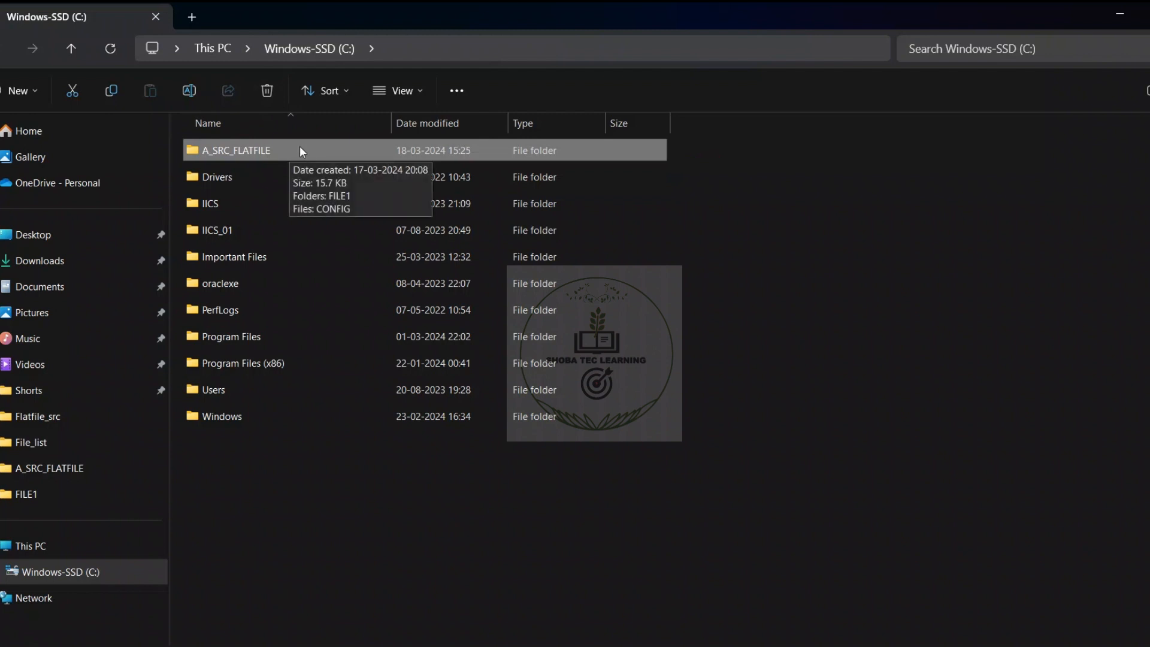
{"action": "left_click", "coordinate": [424, 56]}
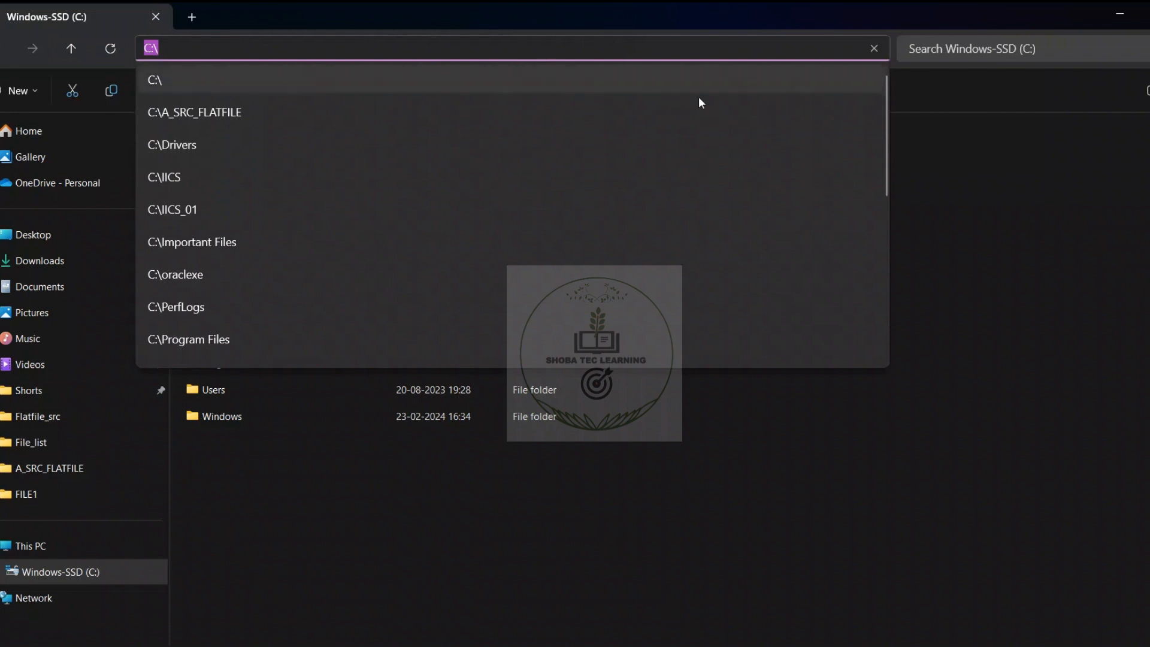
{"action": "left_click", "coordinate": [958, 135]}
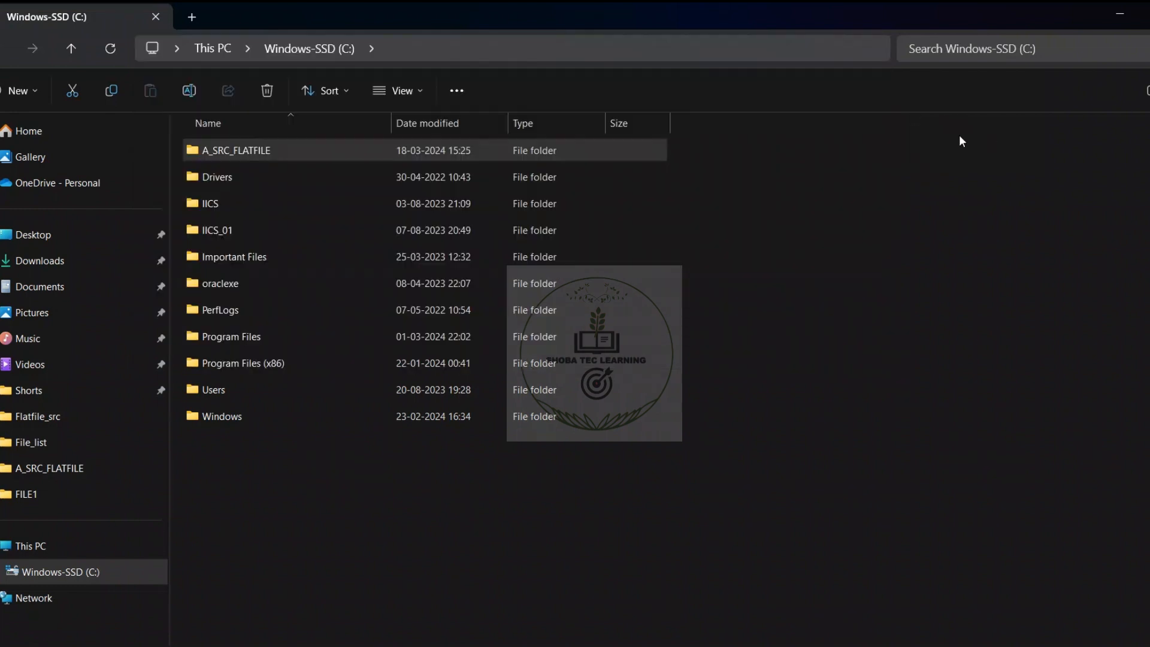
{"action": "double_click", "coordinate": [577, 150]}
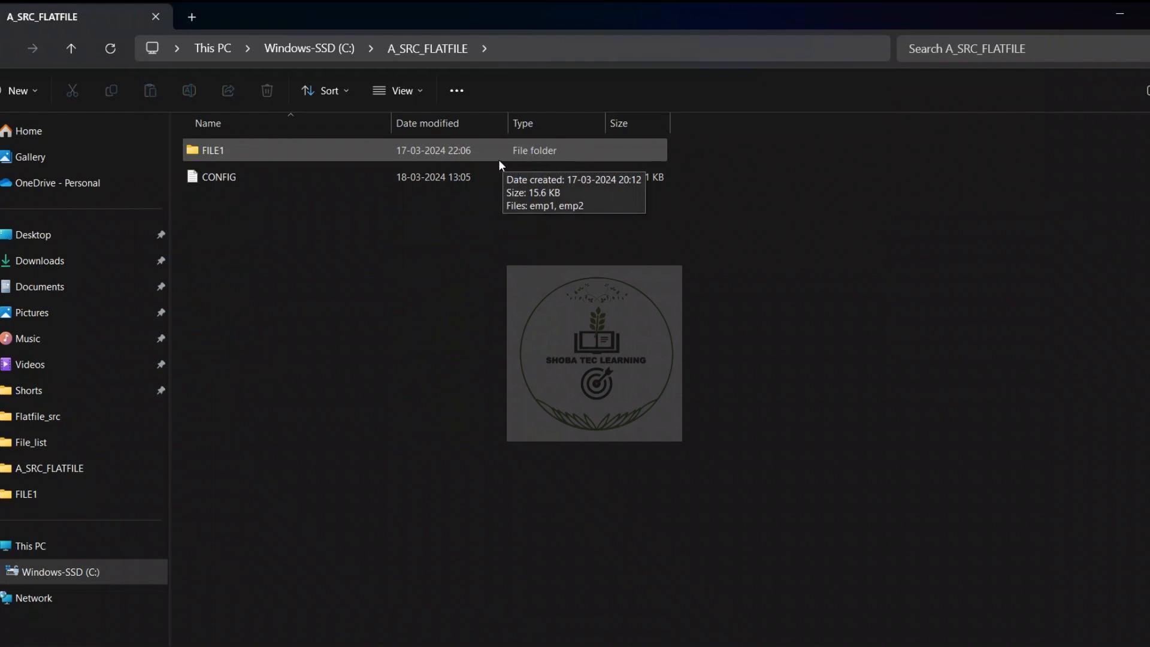
{"action": "double_click", "coordinate": [281, 151]}
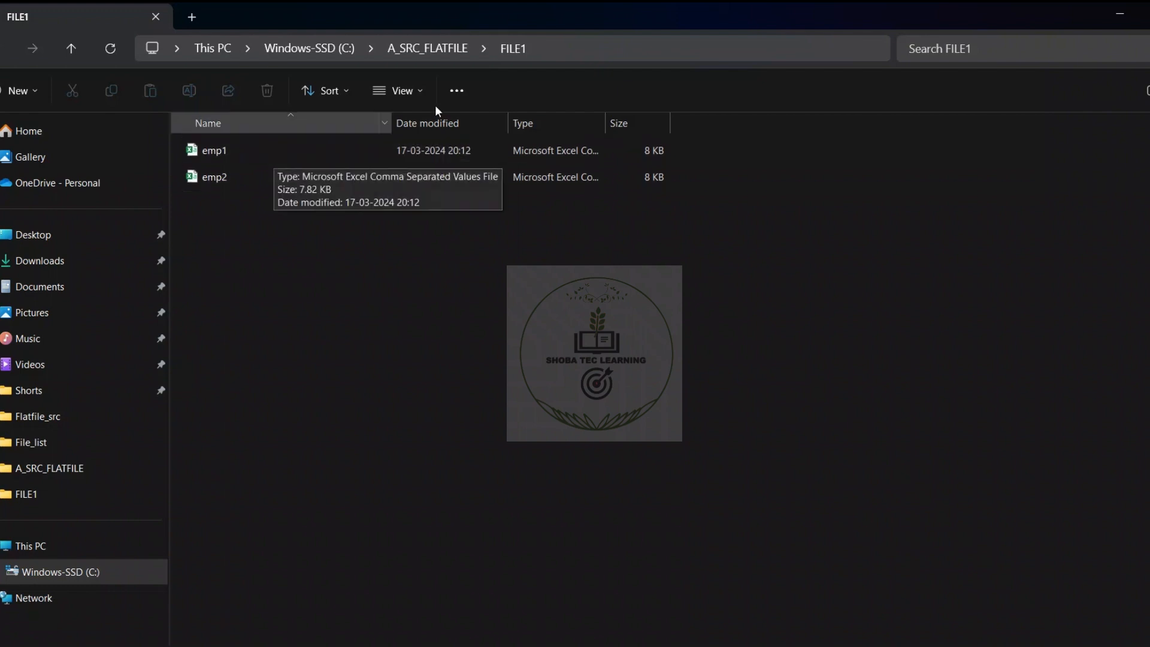
{"action": "left_click", "coordinate": [540, 49]}
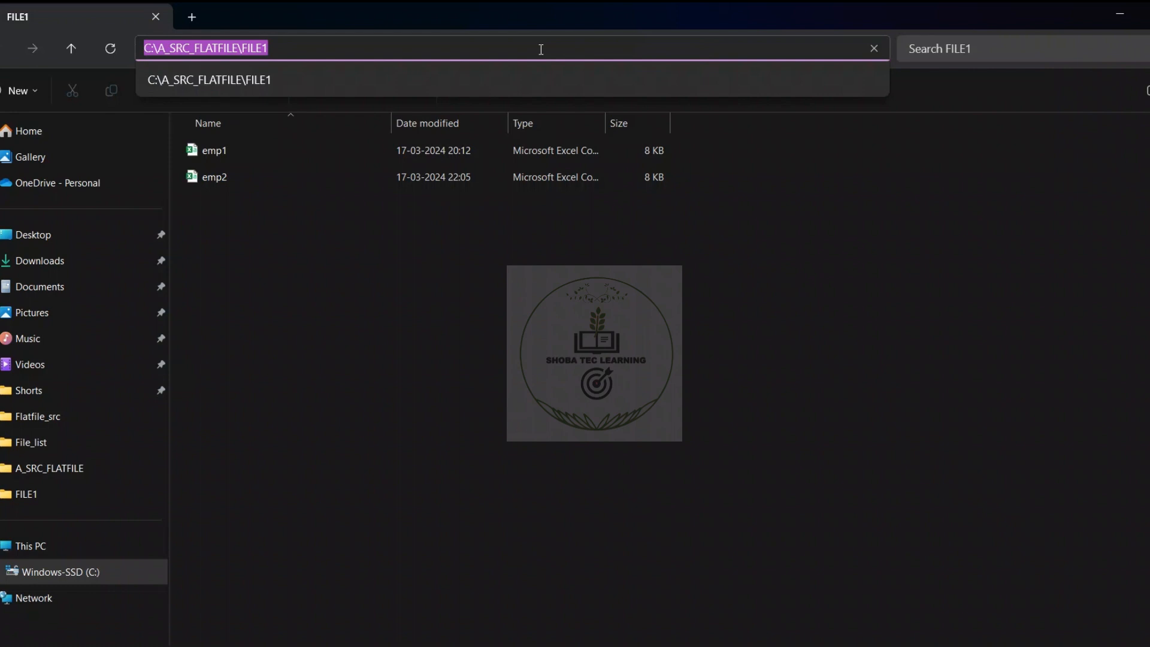
{"action": "left_click", "coordinate": [499, 273]}
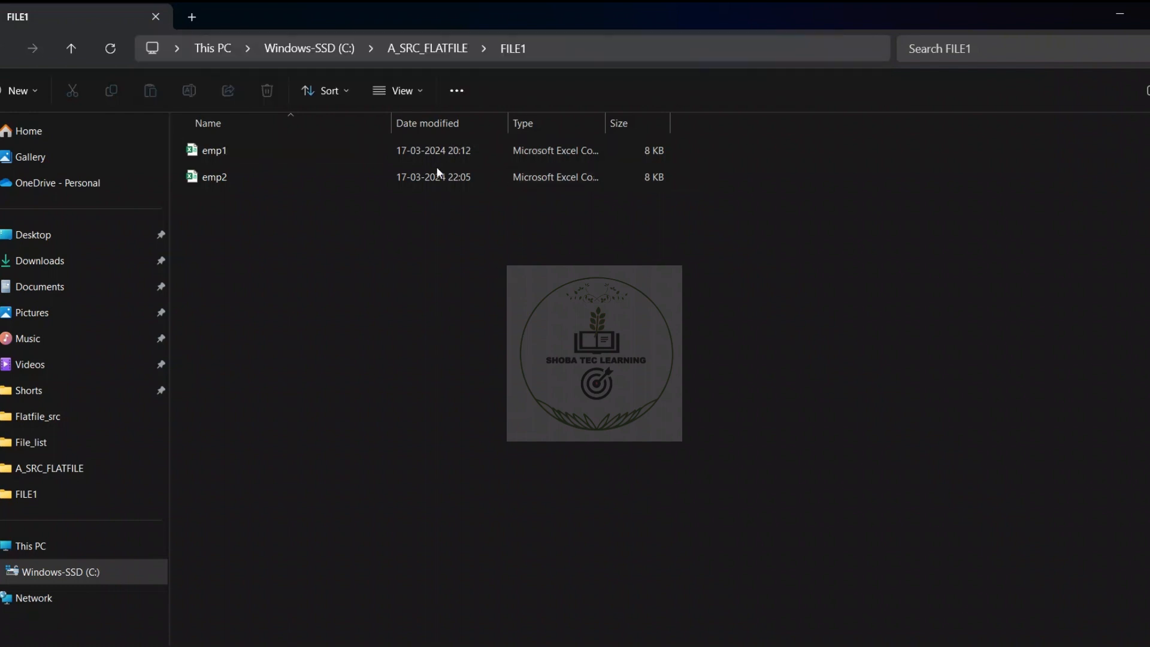
Step: Return to the A_SRC_FLATFILE folder and open the CONFIG text file in Notepad
{"action": "left_click", "coordinate": [429, 55]}
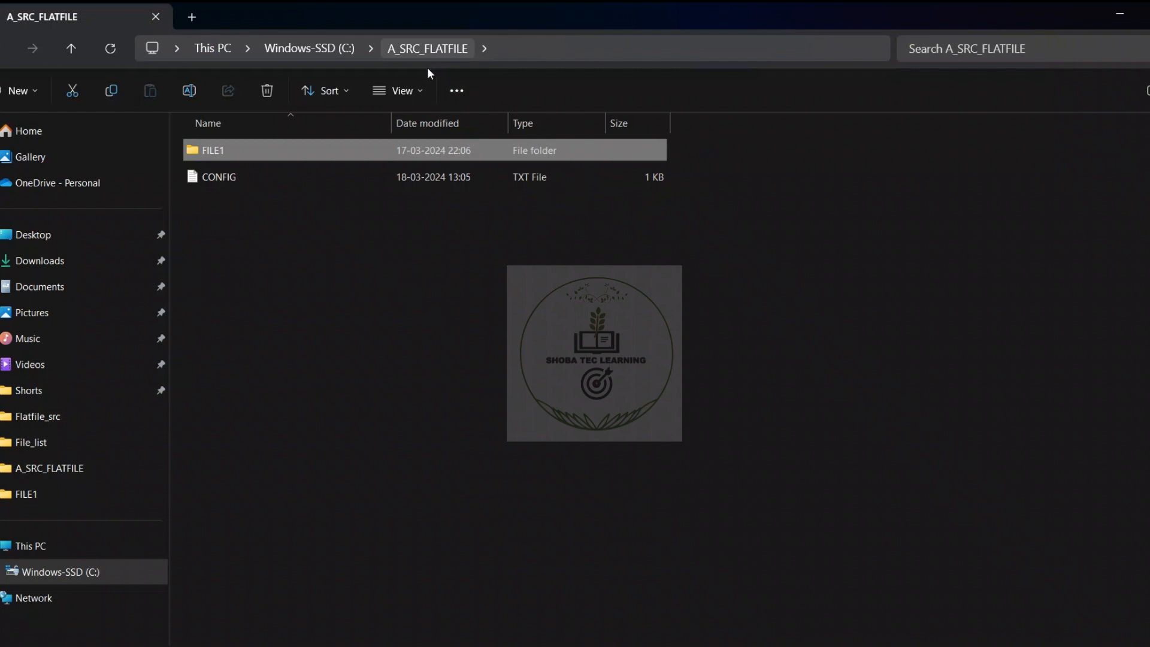
{"action": "left_click", "coordinate": [429, 180]}
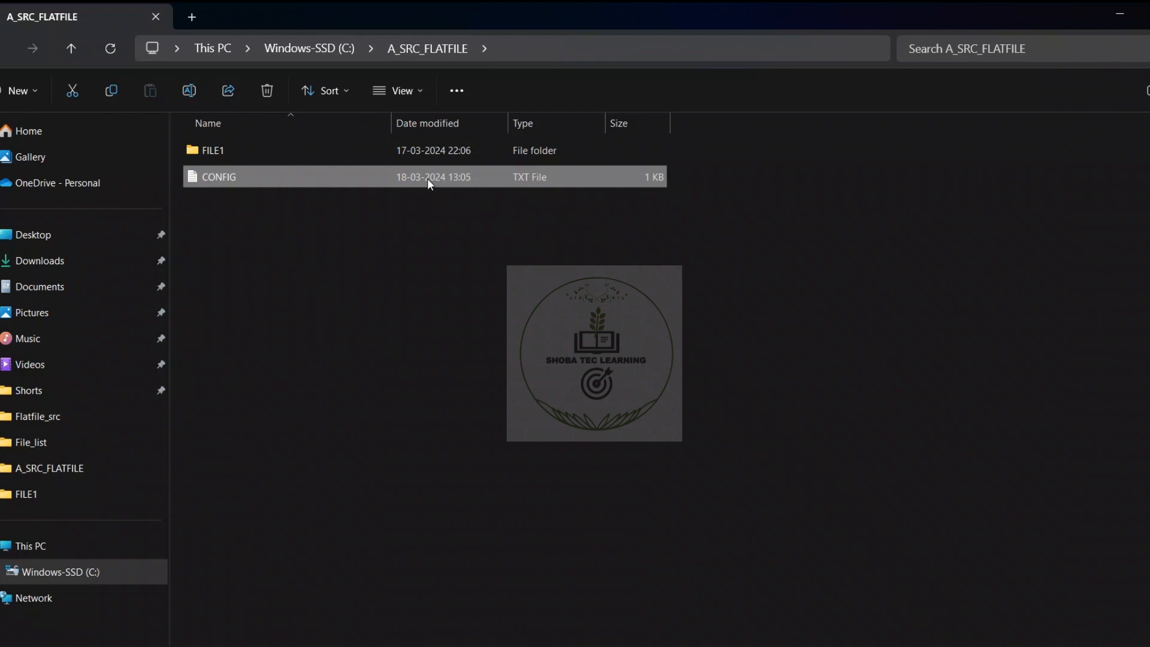
{"action": "right_click", "coordinate": [429, 181]}
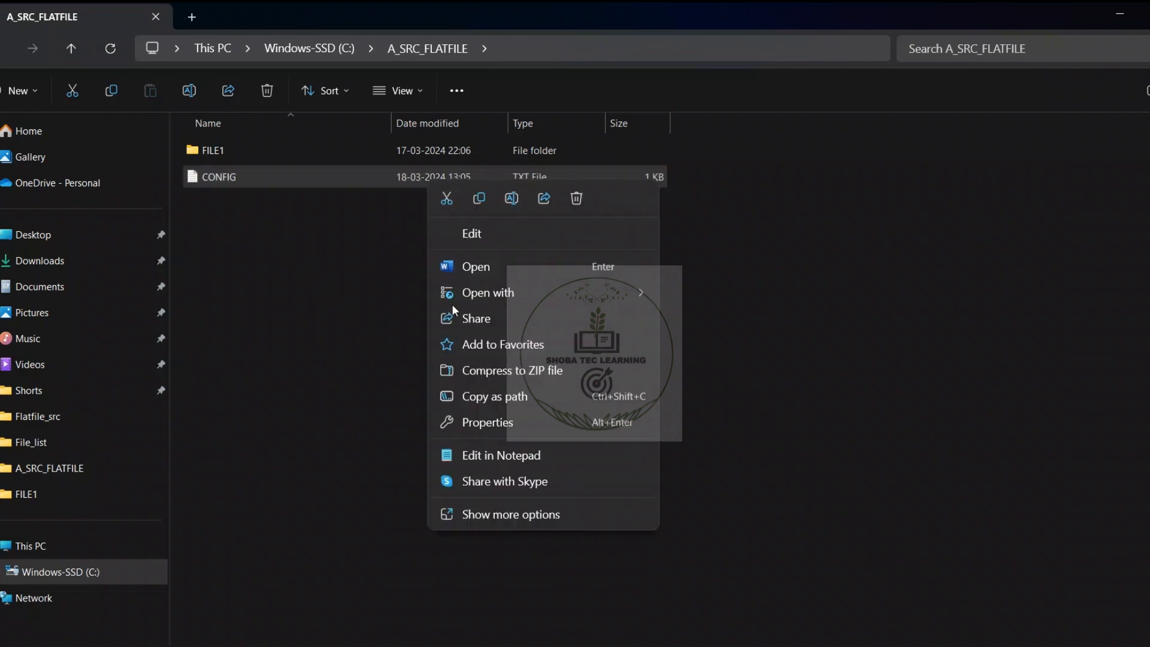
{"action": "left_click", "coordinate": [494, 454]}
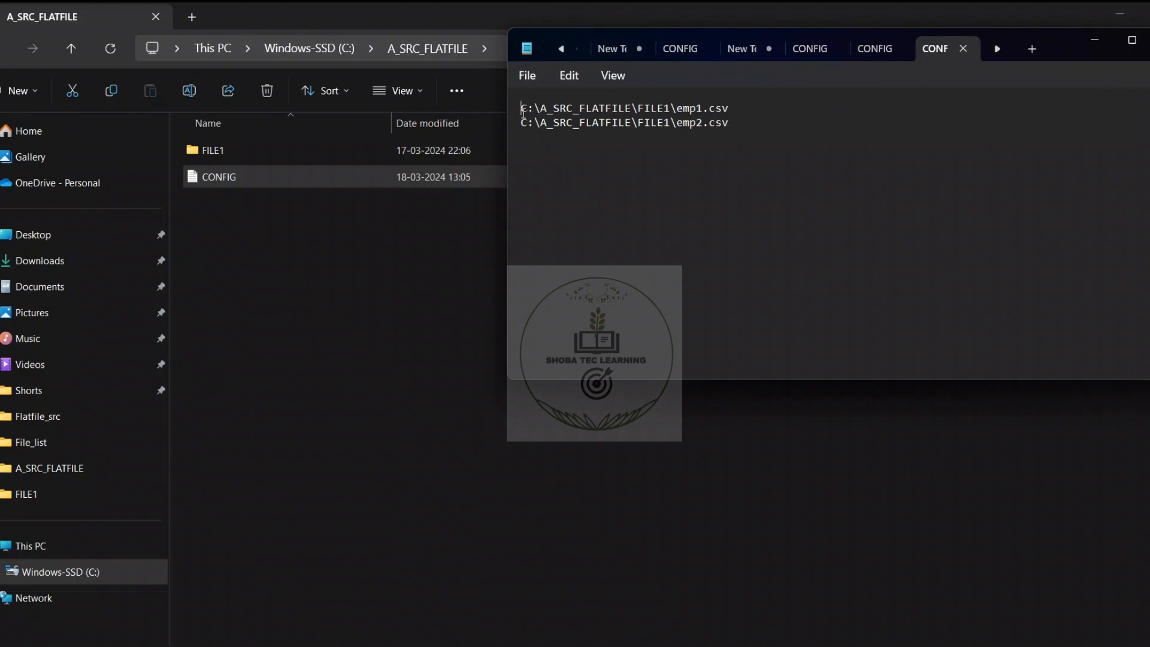
Step: Copy the path C:\A_SRC_FLATFILE\FILE1 from the first line and highlight the file names emp1.csv and emp2.csv
{"action": "left_click_drag", "start_coordinate": [523, 111], "coordinate": [672, 110]}
{"action": "key", "text": "ctrl+c"}
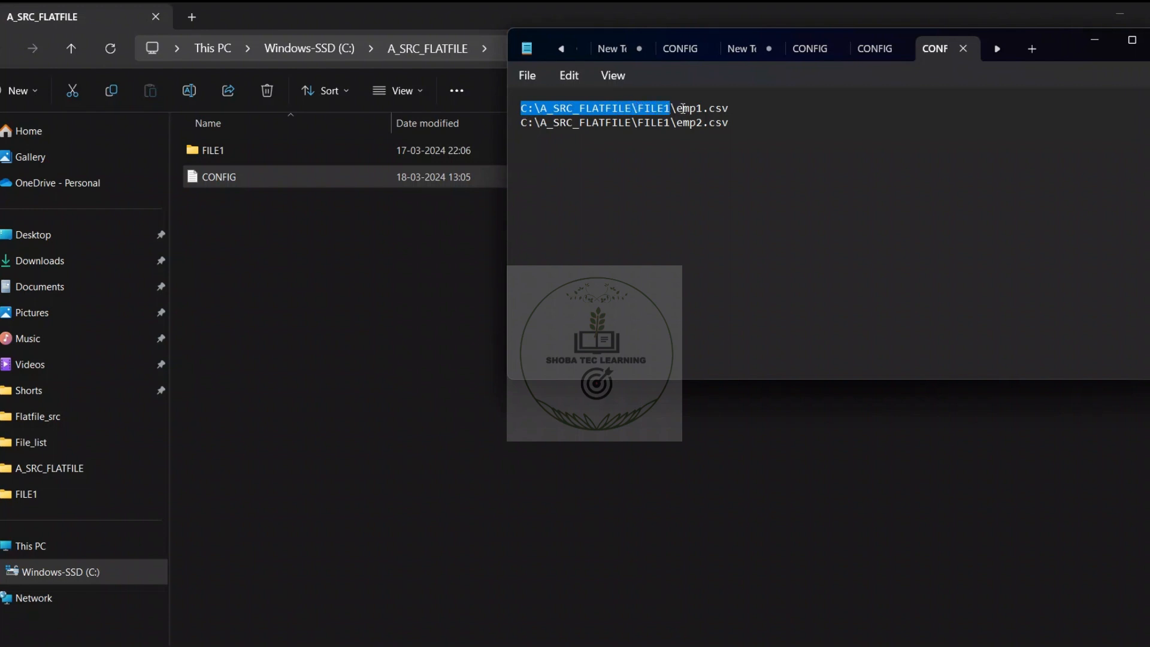
{"action": "left_click", "coordinate": [679, 109]}
{"action": "left_click_drag", "start_coordinate": [679, 109], "coordinate": [732, 104]}
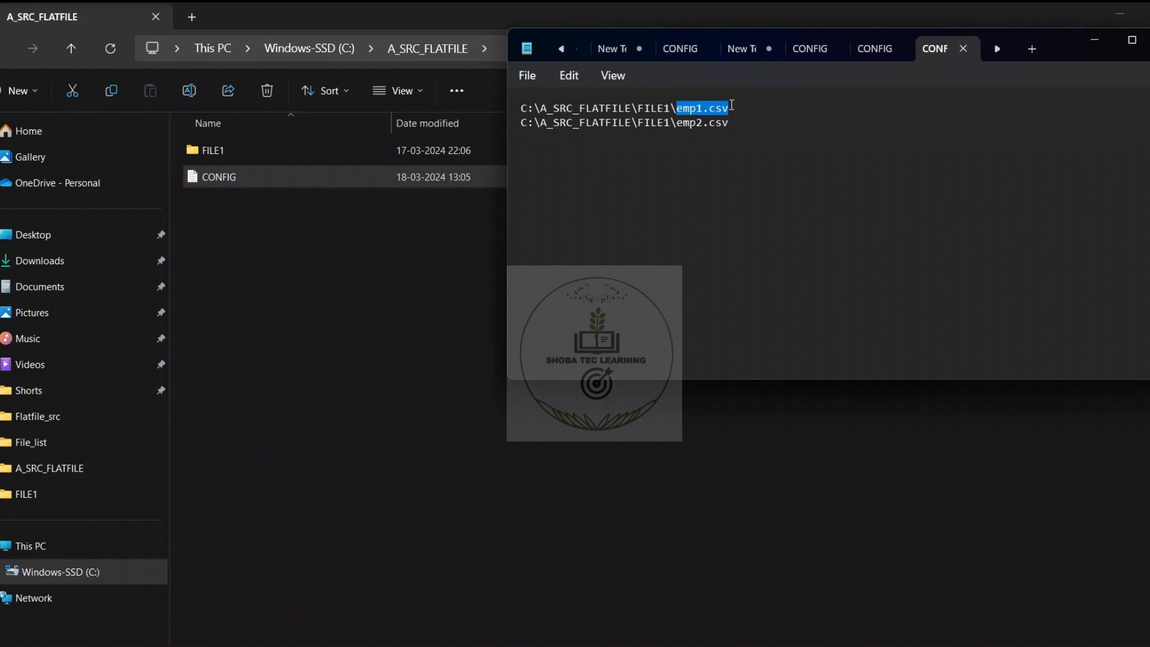
{"action": "left_click_drag", "start_coordinate": [730, 122], "coordinate": [677, 123]}
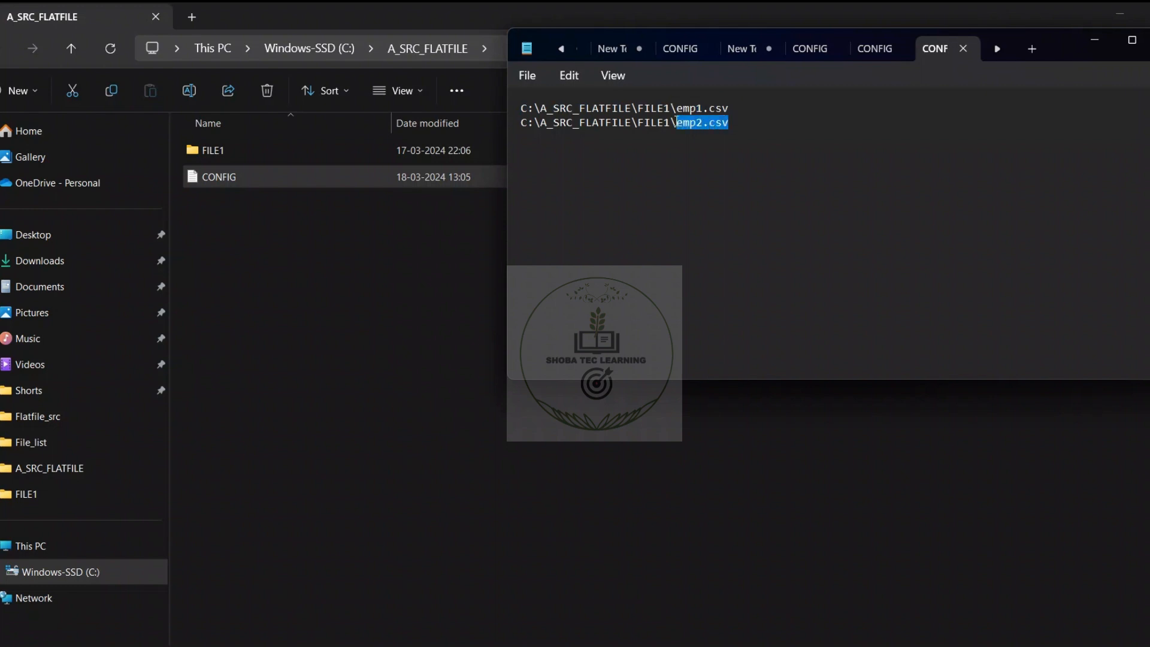
Step: Add the sample path C:\A_SRC_FLATFILE\FILE1\emp1.csv below the existing lines in CONFIG, and delete it again
{"action": "left_click", "coordinate": [794, 126]}
{"action": "key", "text": "Return"}
{"action": "key", "text": "Return"}
{"action": "key", "text": "Return"}
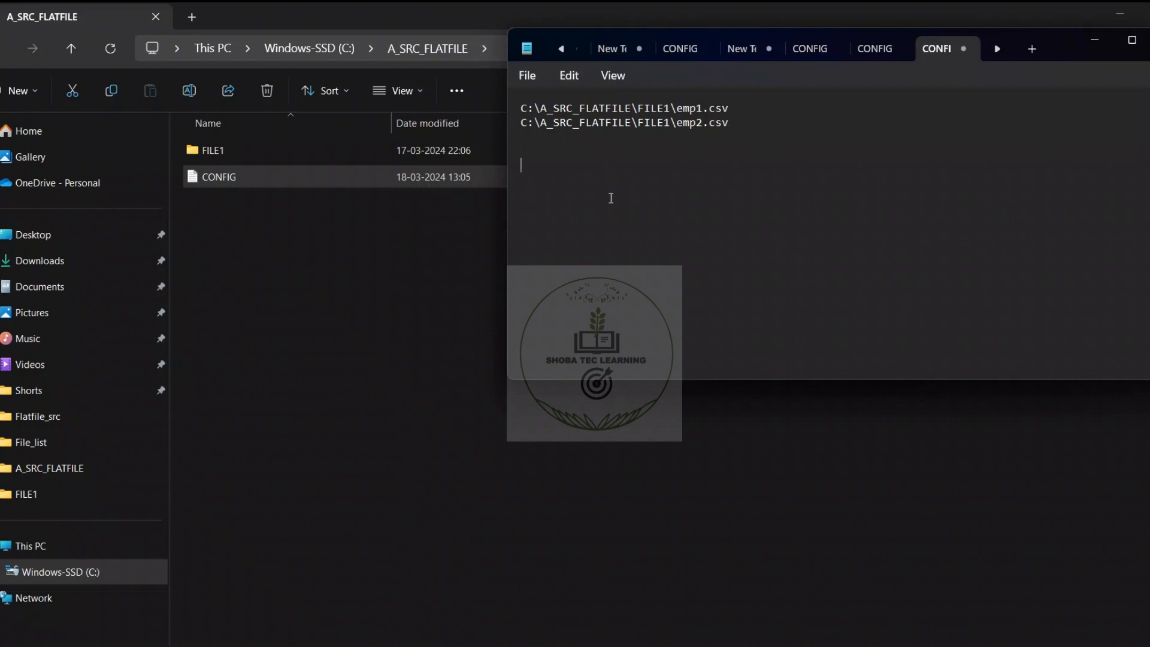
{"action": "key", "text": "ctrl+v"}
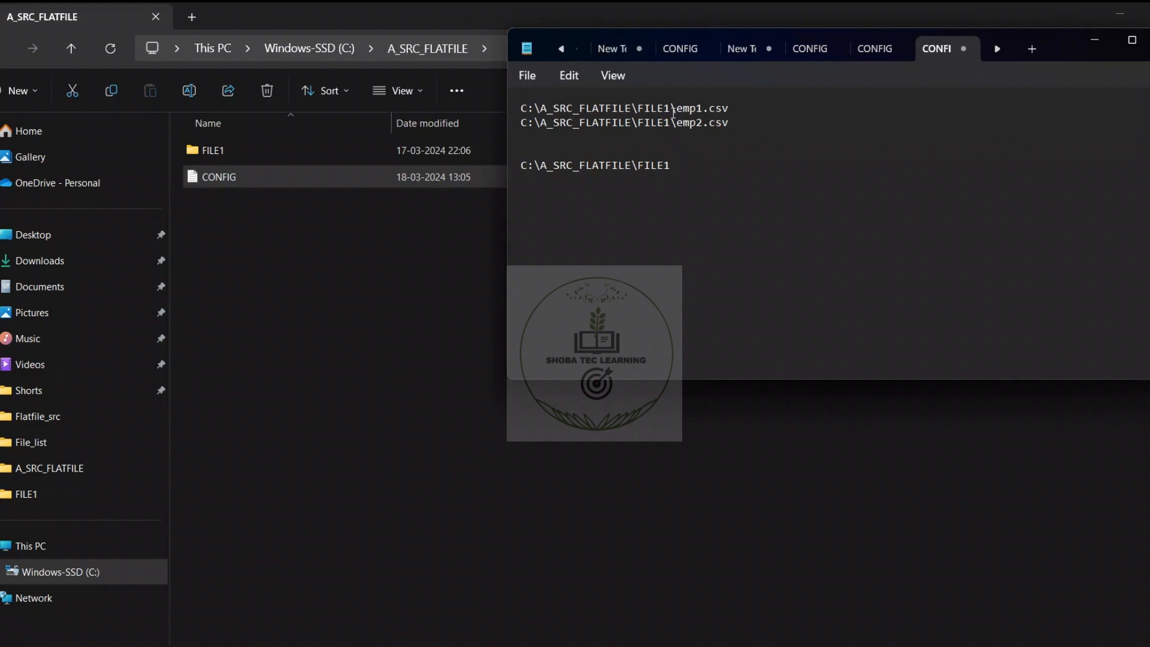
{"action": "left_click_drag", "start_coordinate": [672, 110], "coordinate": [521, 109]}
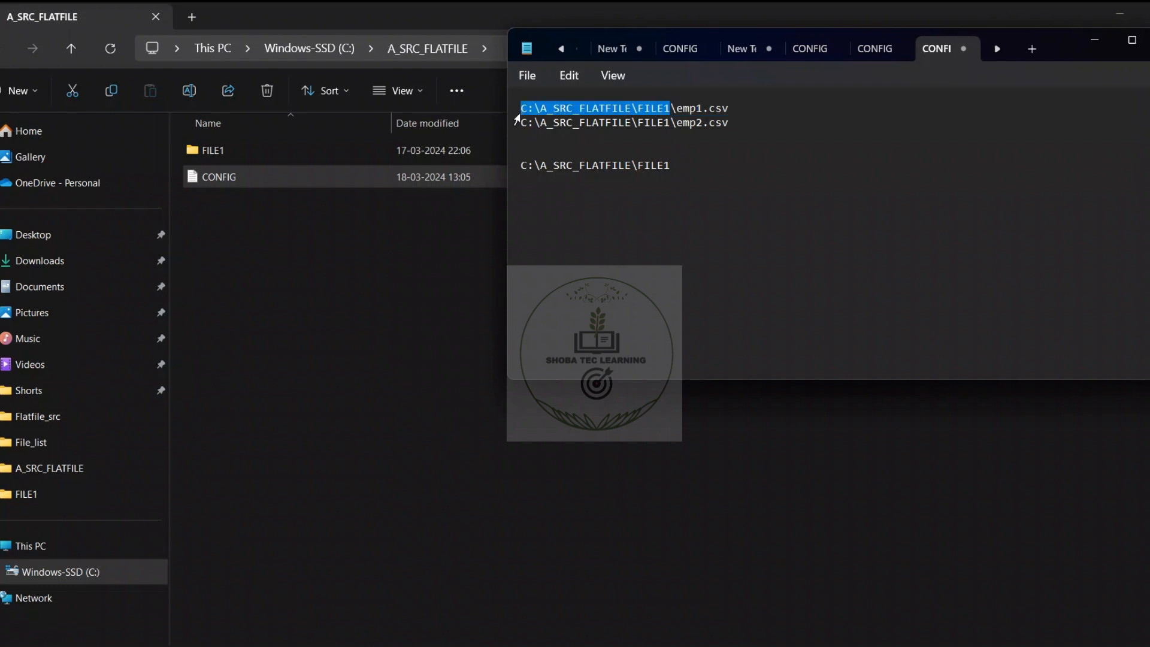
{"action": "left_click", "coordinate": [677, 167]}
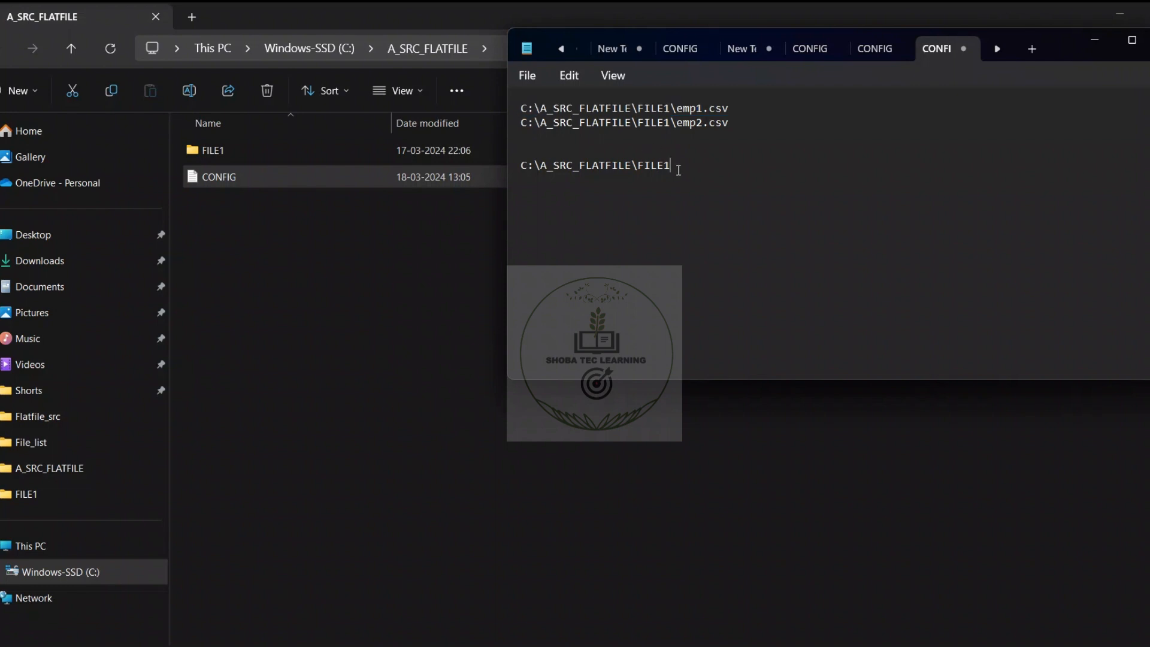
{"action": "type", "text": "\\emp1.csv"}
{"action": "left_click_drag", "start_coordinate": [734, 122], "coordinate": [718, 109]}
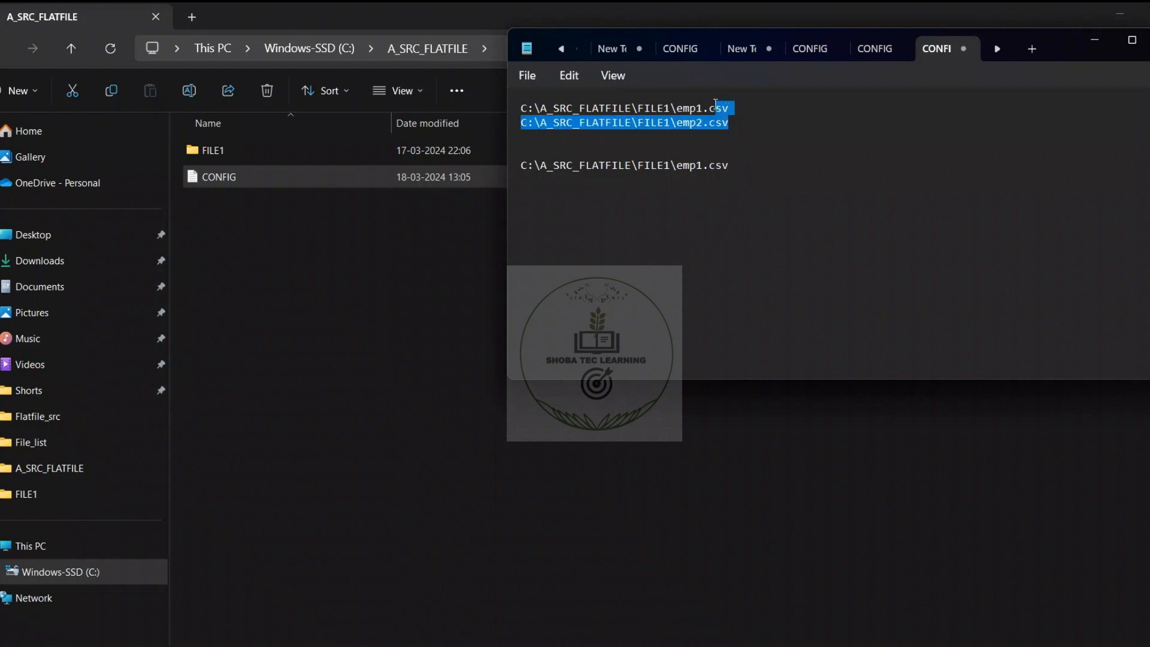
{"action": "left_click_drag", "start_coordinate": [738, 160], "coordinate": [523, 160]}
{"action": "key", "text": "BackSpace"}
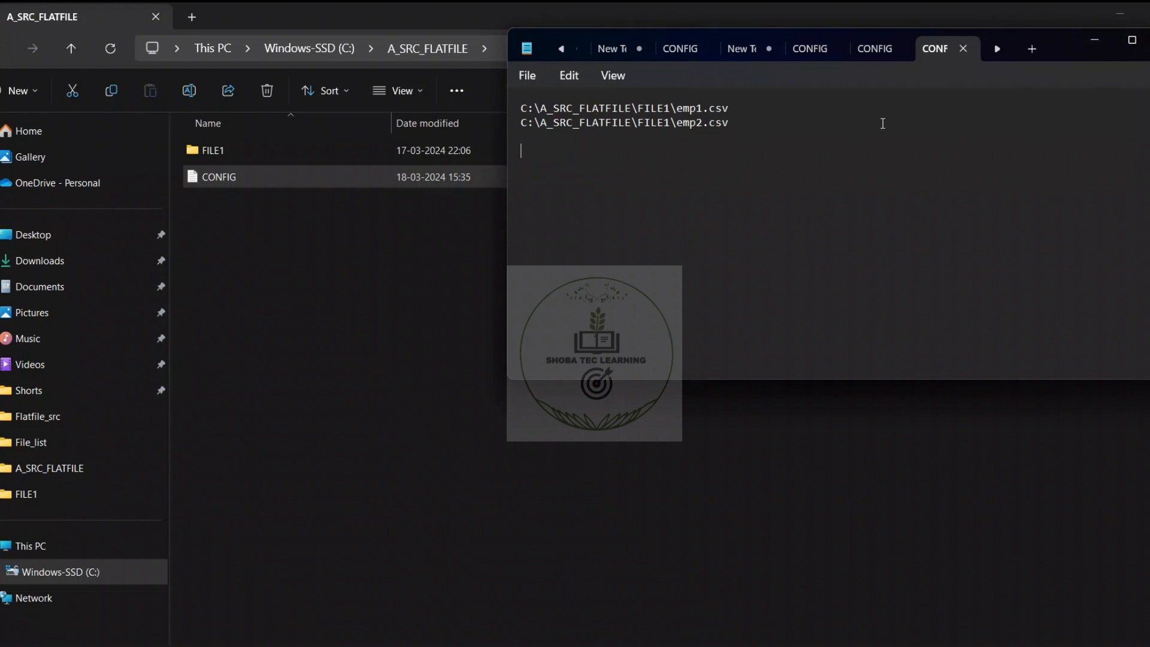
Step: Highlight the emp2.csv and emp1.csv paths in the CONFIG file to review both entries
{"action": "left_click", "coordinate": [852, 123]}
{"action": "key", "text": "shift+Home"}
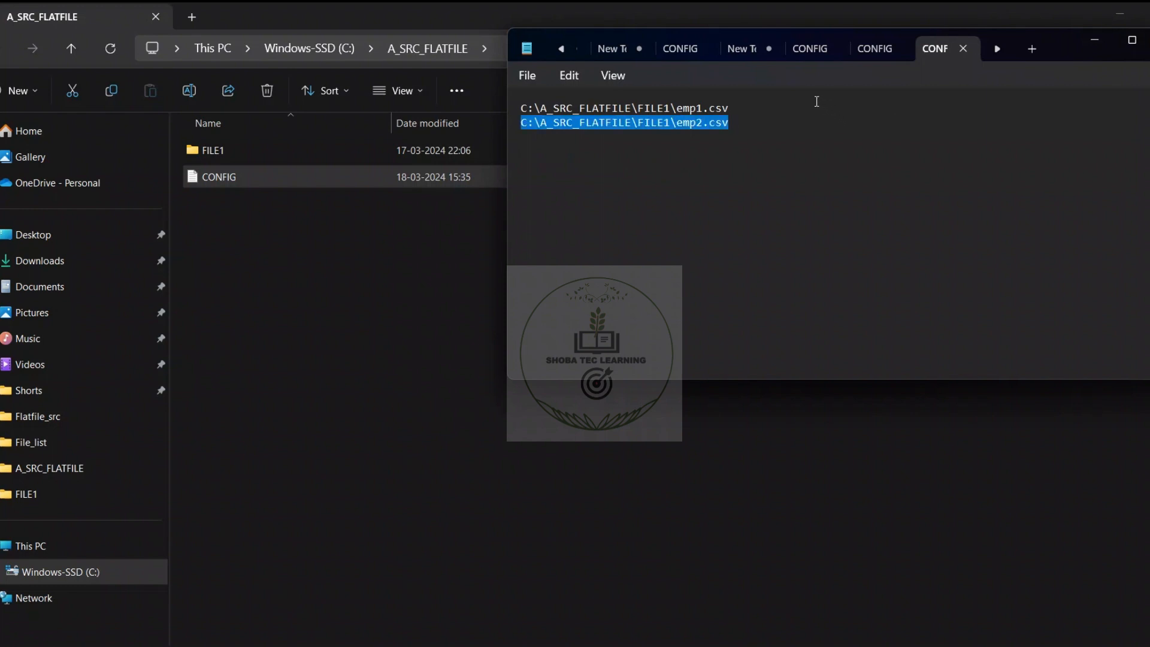
{"action": "left_click_drag", "start_coordinate": [795, 107], "coordinate": [521, 97]}
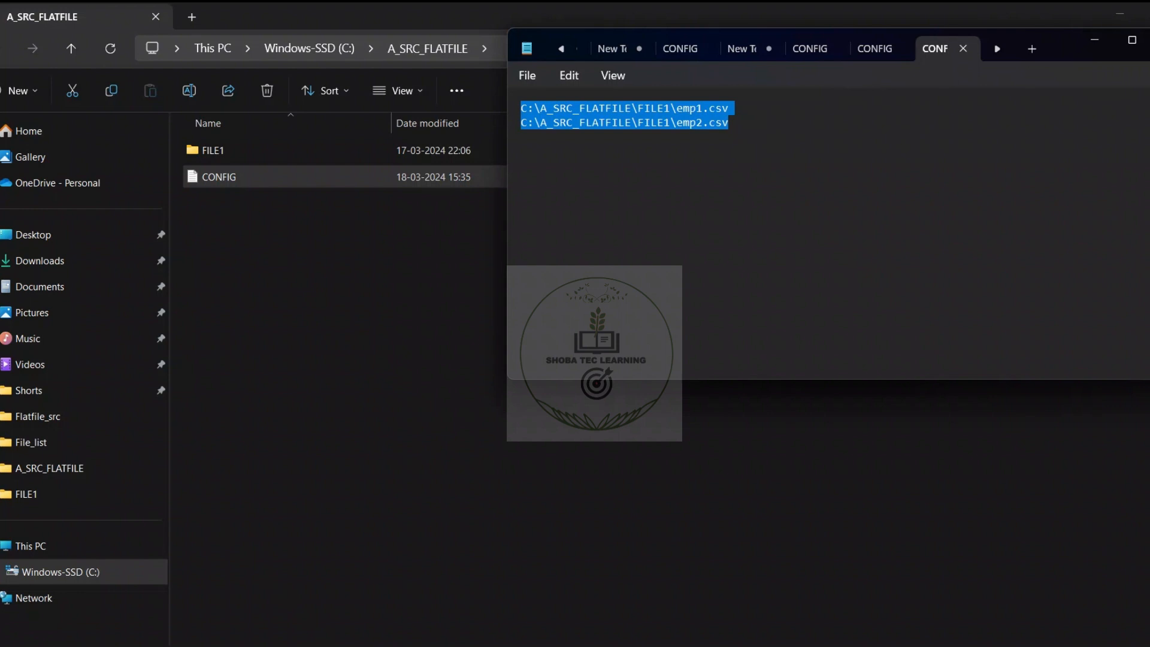
Step: Switch to Informatica Data Integration in the browser and create a new Mapping asset
{"action": "key", "text": "alt+Tab"}
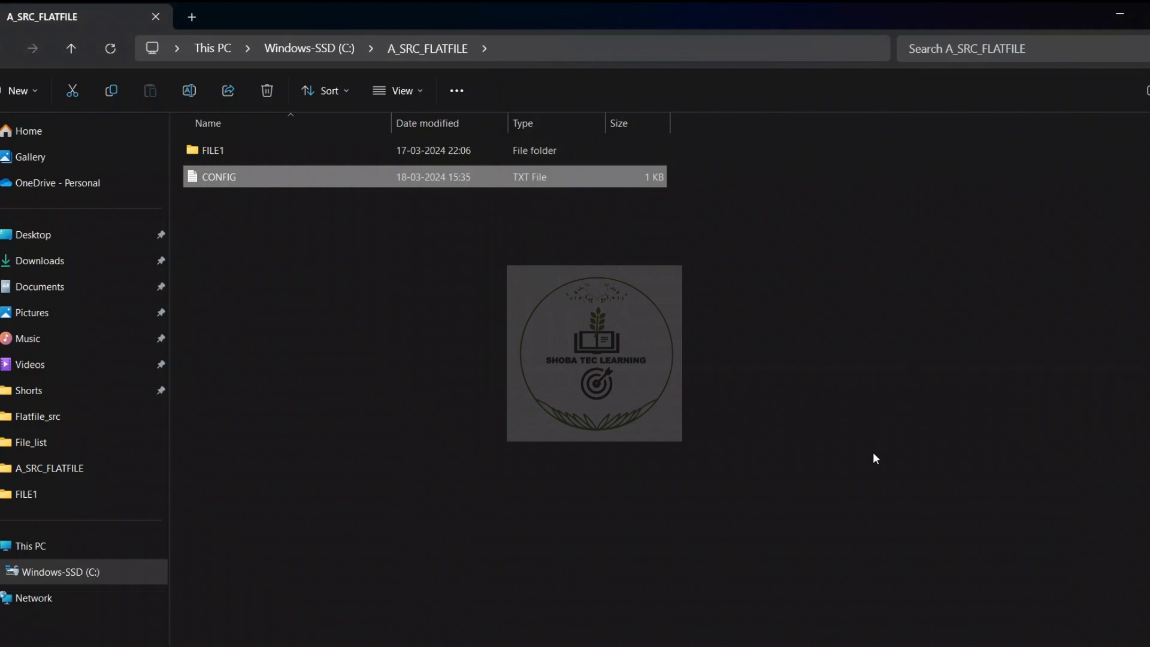
{"action": "mouse_move", "coordinate": [803, 644]}
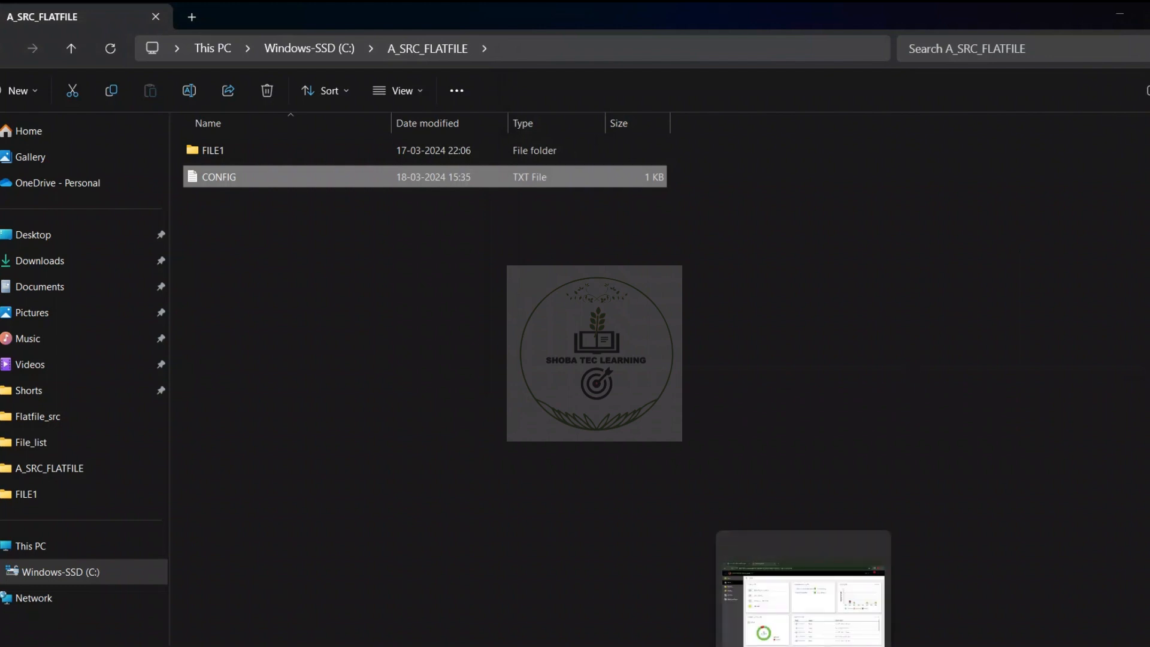
{"action": "left_click", "coordinate": [803, 599]}
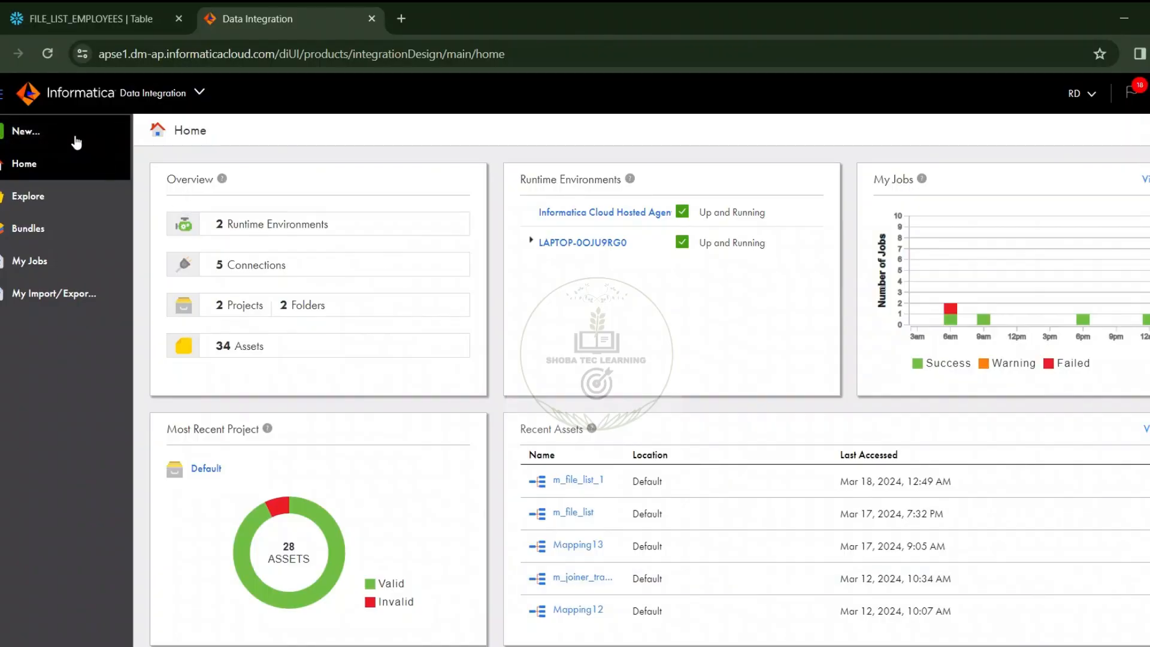
{"action": "left_click", "coordinate": [26, 131]}
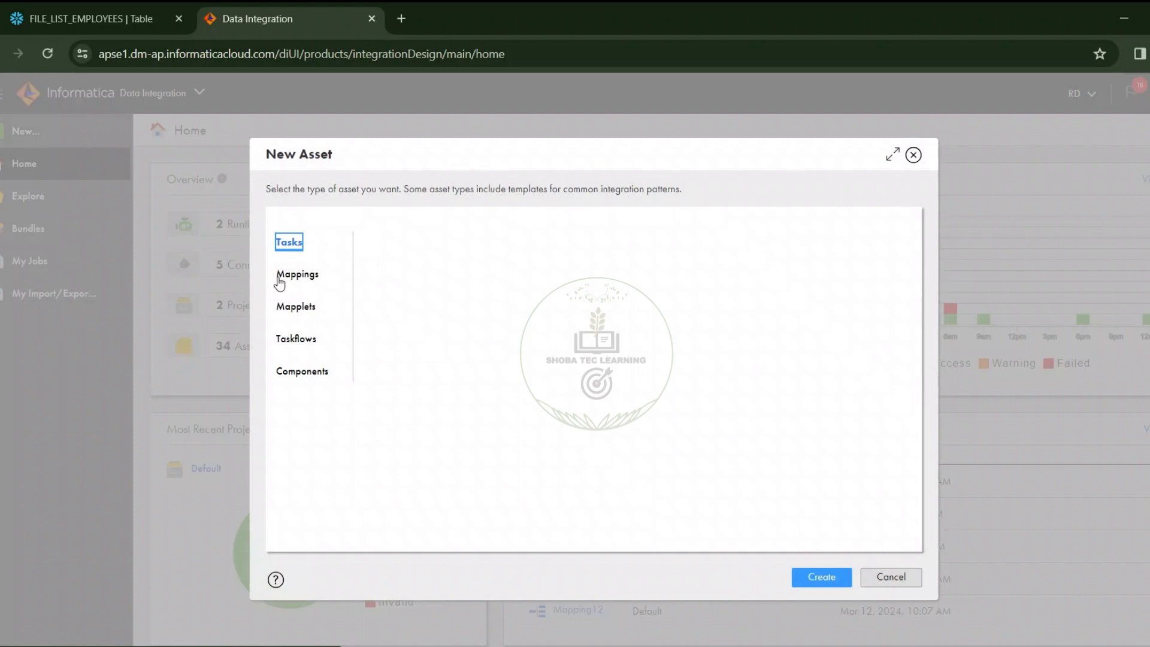
{"action": "left_click", "coordinate": [289, 279]}
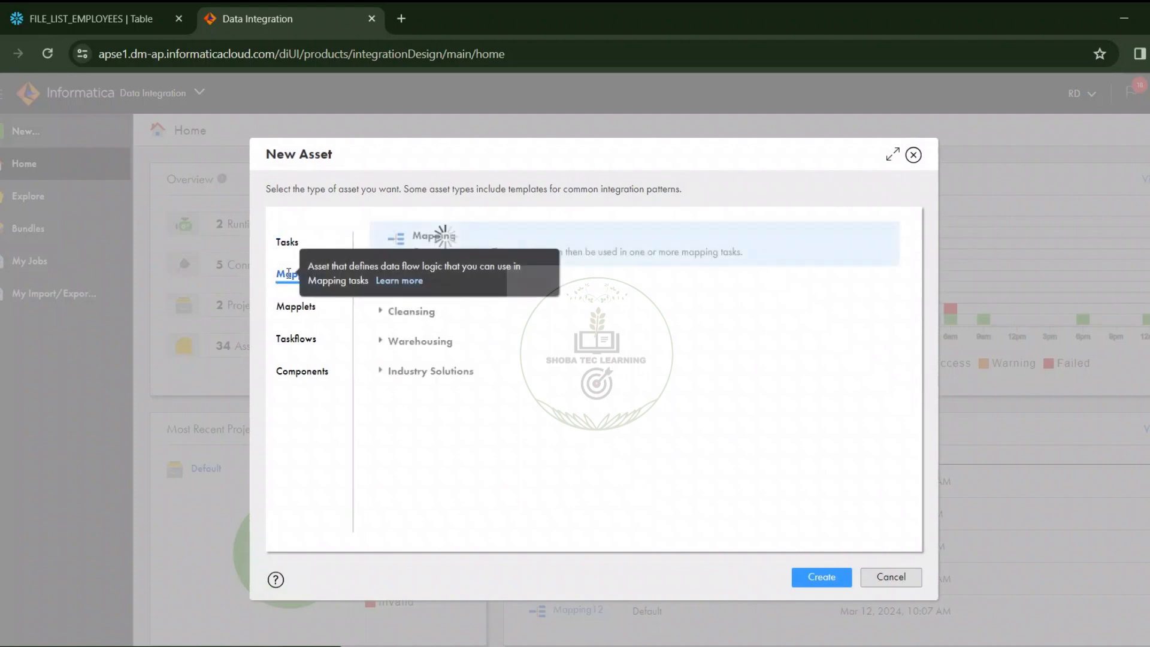
{"action": "left_click", "coordinate": [821, 577]}
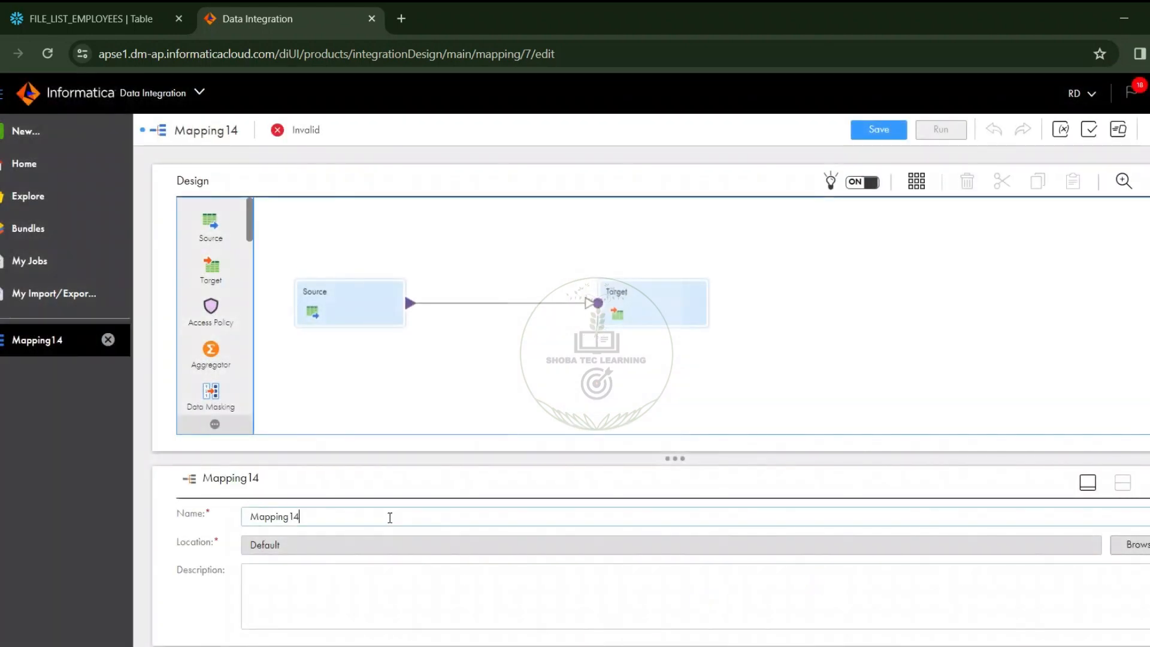
Step: Rename the new mapping as m_filelist
{"action": "double_click", "coordinate": [390, 518]}
{"action": "type", "text": "m_filelist"}
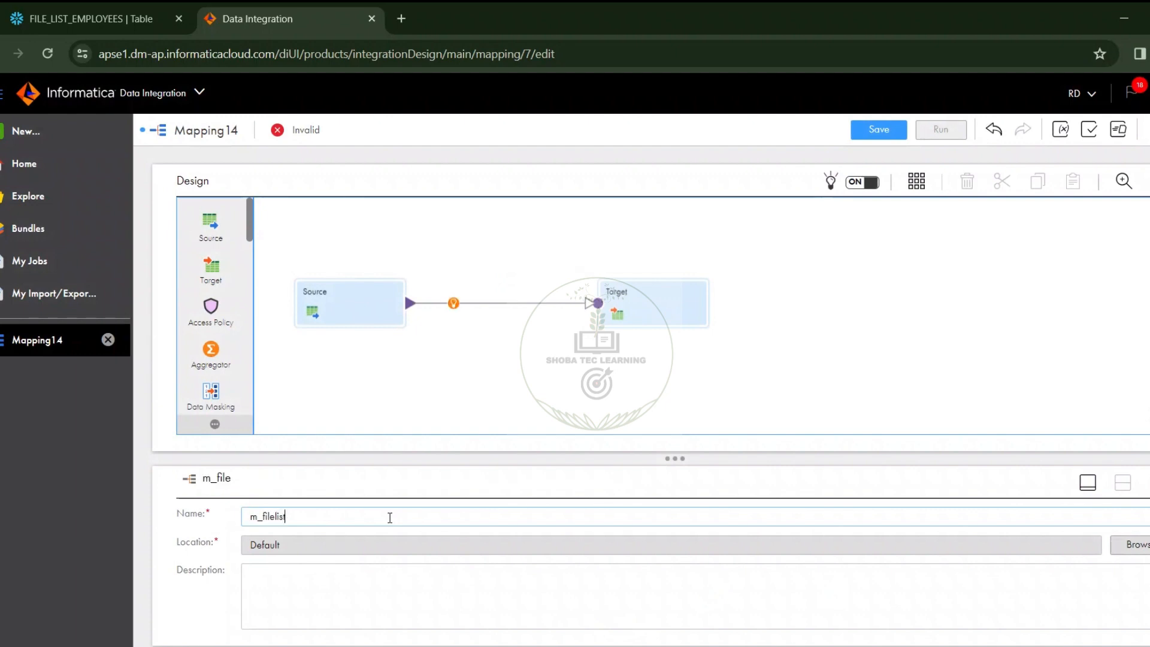
{"action": "left_click", "coordinate": [389, 414]}
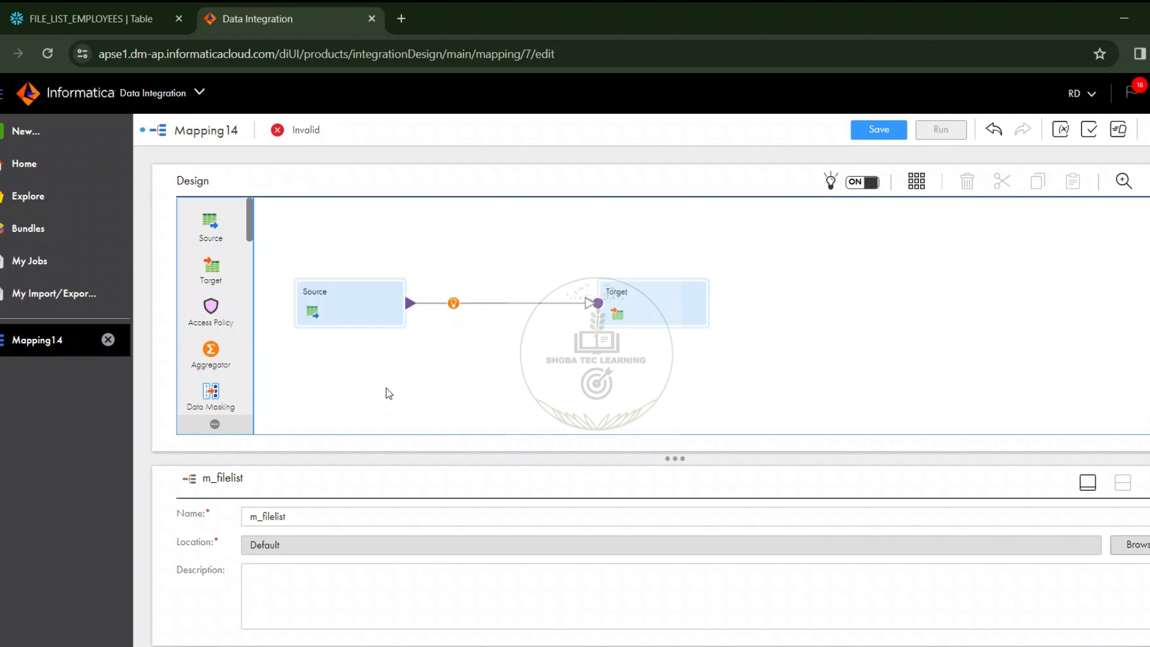
Step: Open the Source transformation's properties in the enlarged view and set its connection to src_flatfile (Flat File)
{"action": "left_click", "coordinate": [396, 308]}
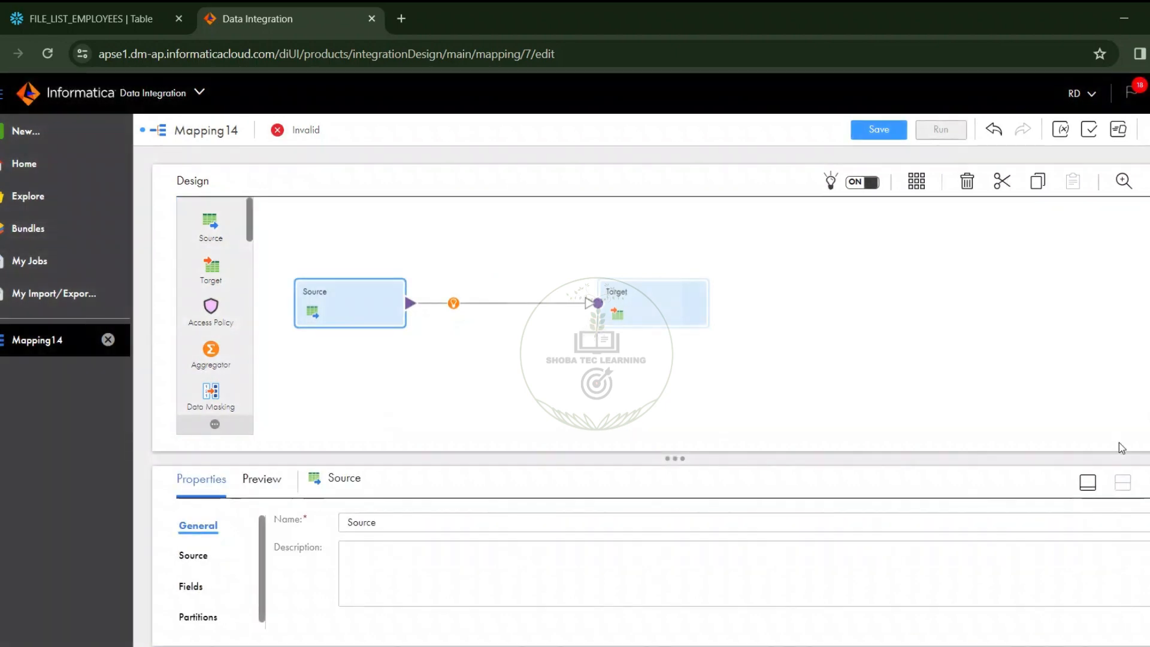
{"action": "left_click", "coordinate": [1123, 482]}
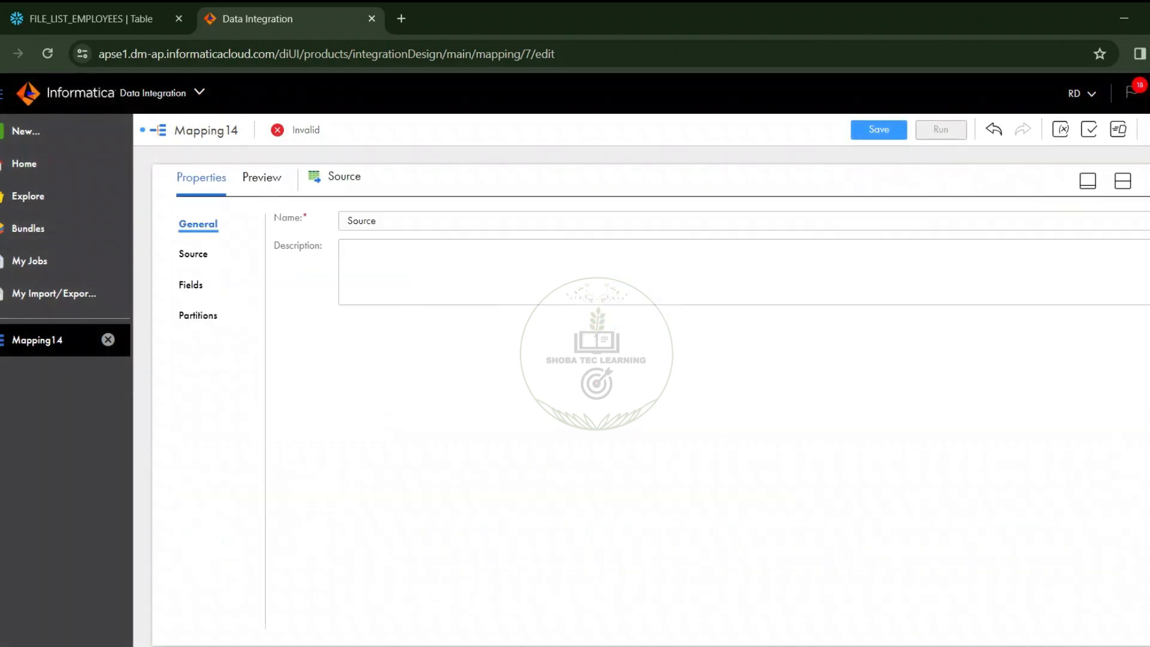
{"action": "left_click", "coordinate": [198, 254]}
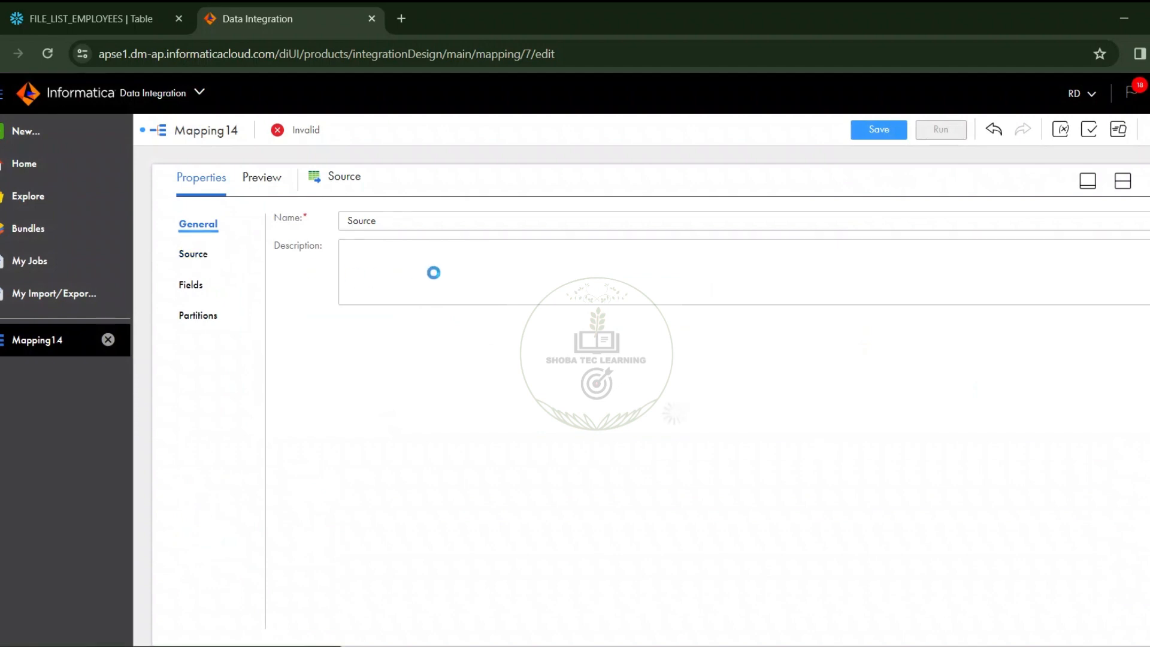
{"action": "left_click", "coordinate": [449, 263]}
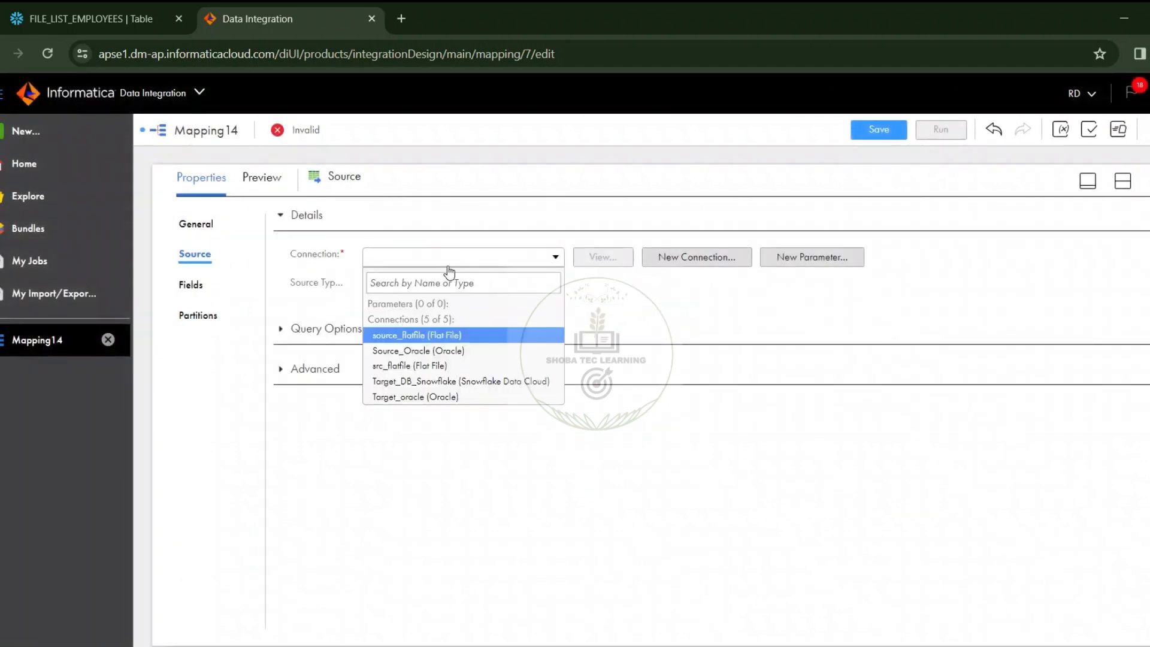
{"action": "left_click", "coordinate": [460, 365]}
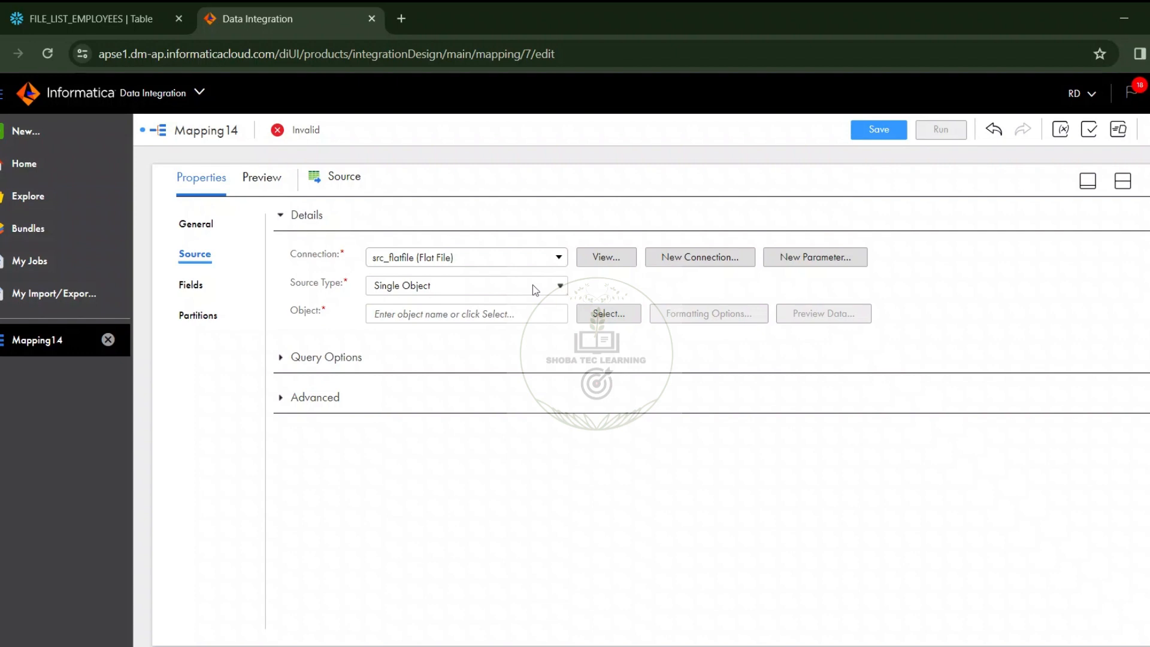
Step: Set the source type to File List and choose CONFIG.txt as the source object
{"action": "left_click", "coordinate": [533, 285]}
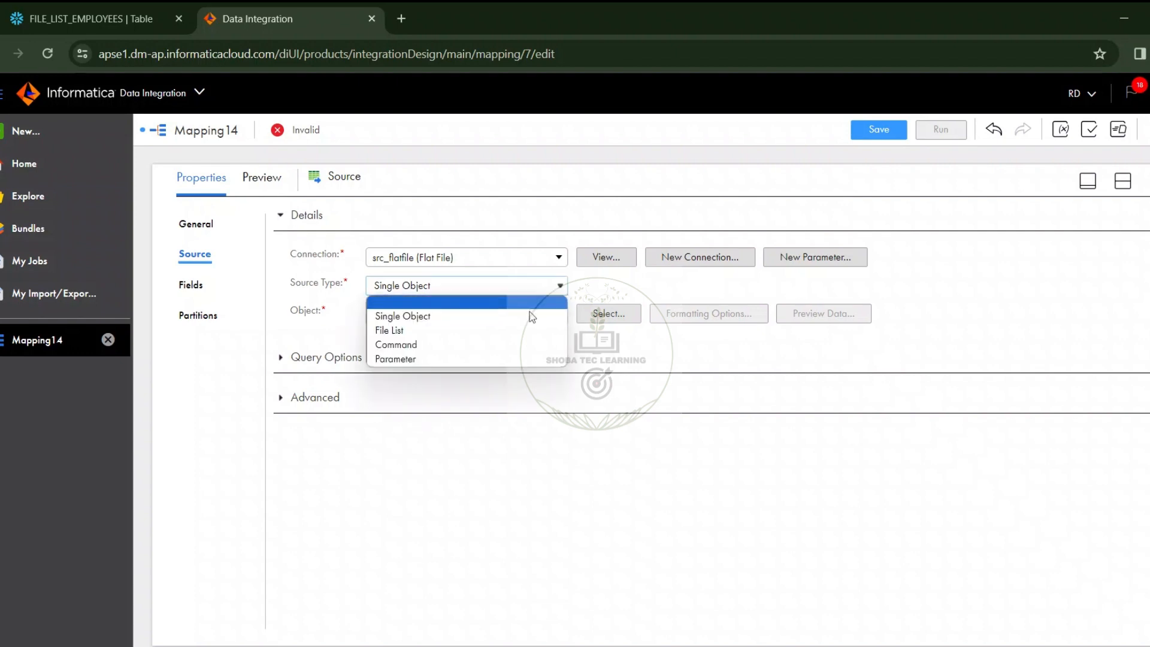
{"action": "left_click", "coordinate": [532, 330]}
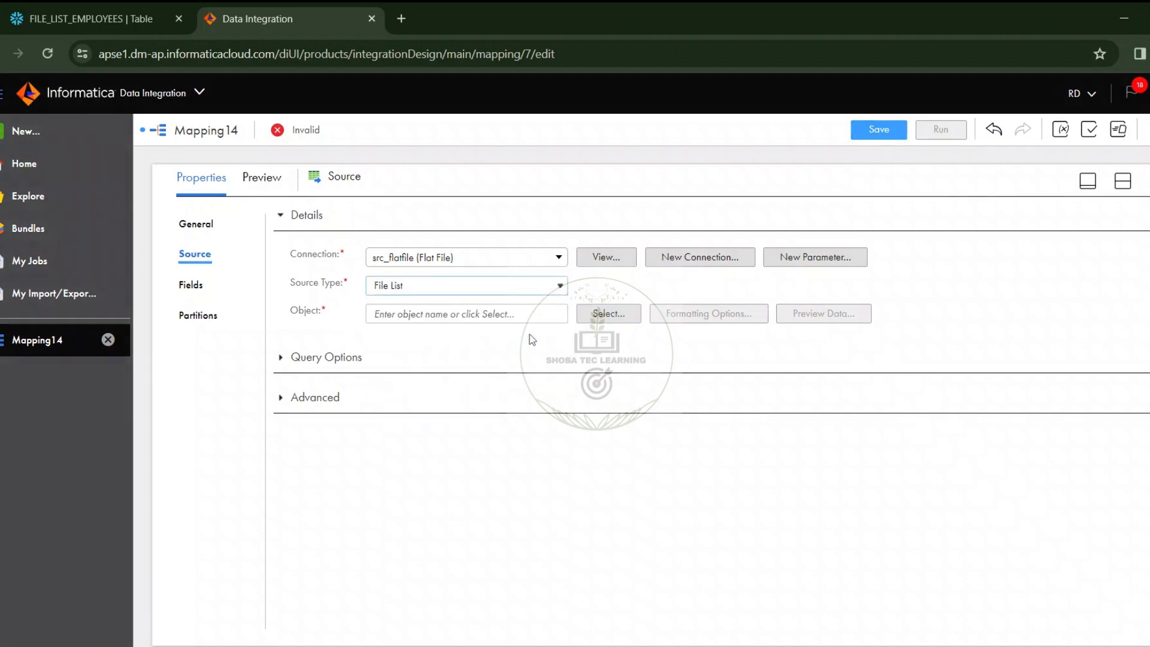
{"action": "left_click", "coordinate": [612, 314]}
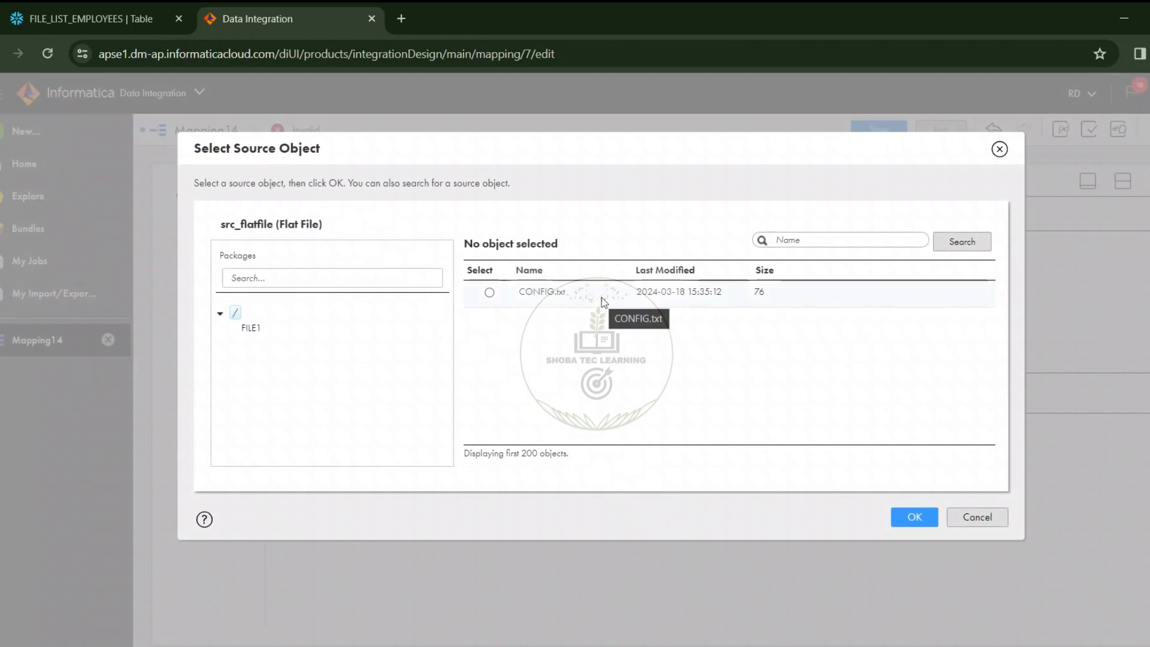
{"action": "left_click", "coordinate": [601, 297]}
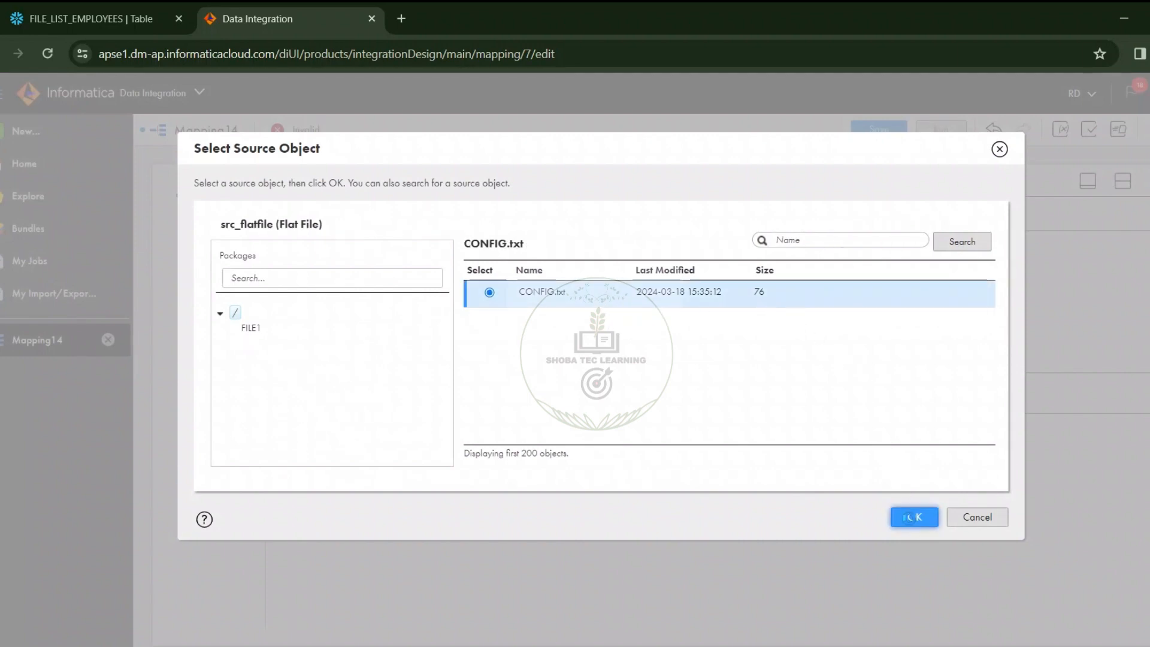
{"action": "left_click", "coordinate": [909, 518]}
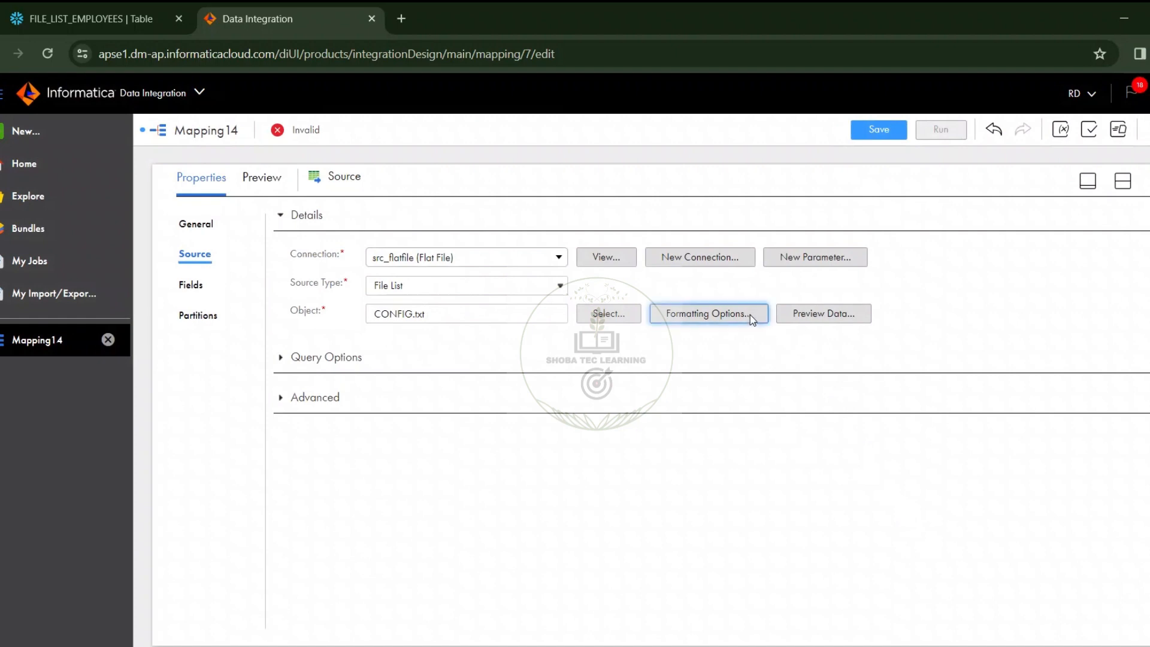
Step: Open the source's formatting options and inspect emp1.csv from the FILE1 folder in Notepad++ to check its delimiter
{"action": "left_click", "coordinate": [750, 314]}
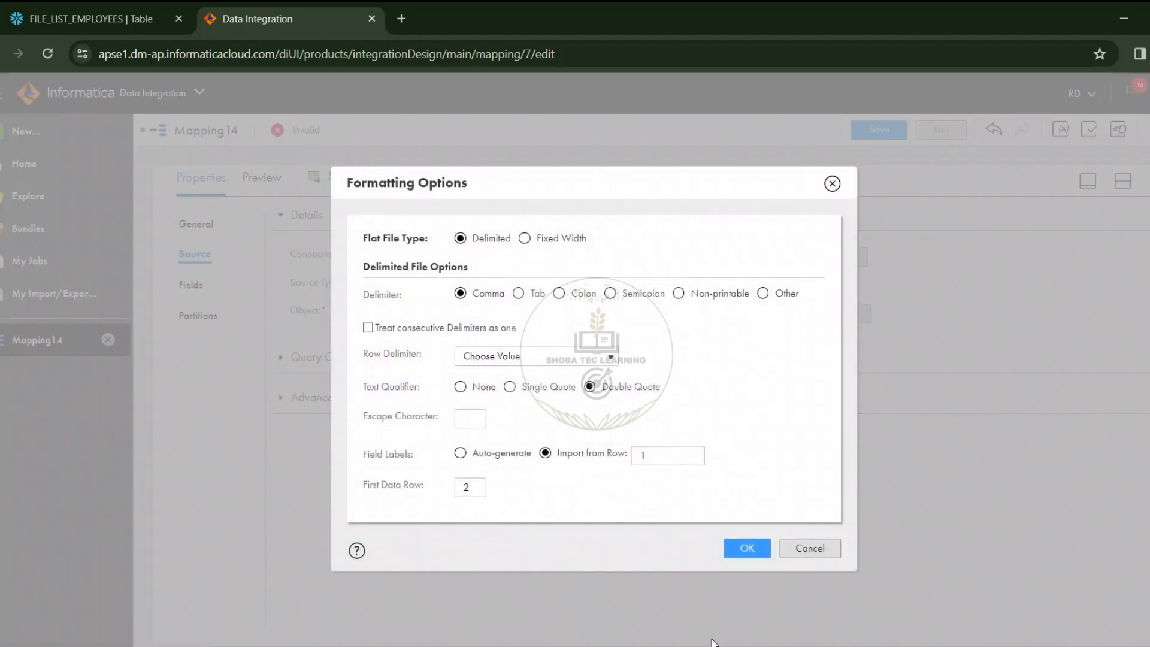
{"action": "mouse_move", "coordinate": [715, 644]}
{"action": "left_click", "coordinate": [615, 631]}
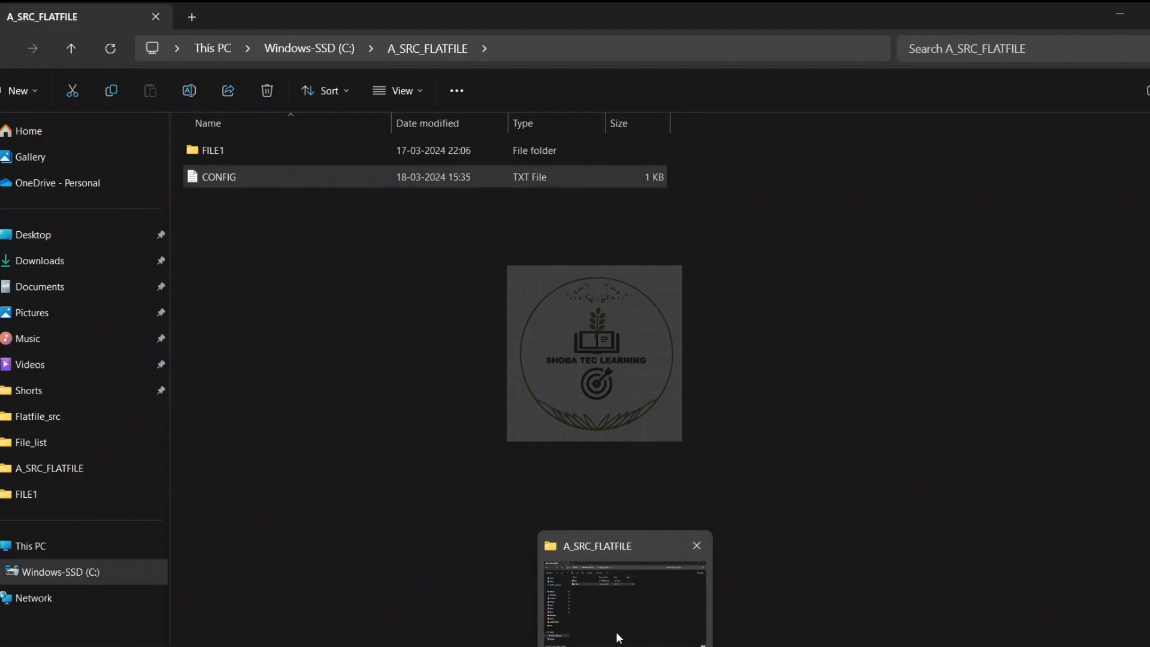
{"action": "double_click", "coordinate": [473, 156]}
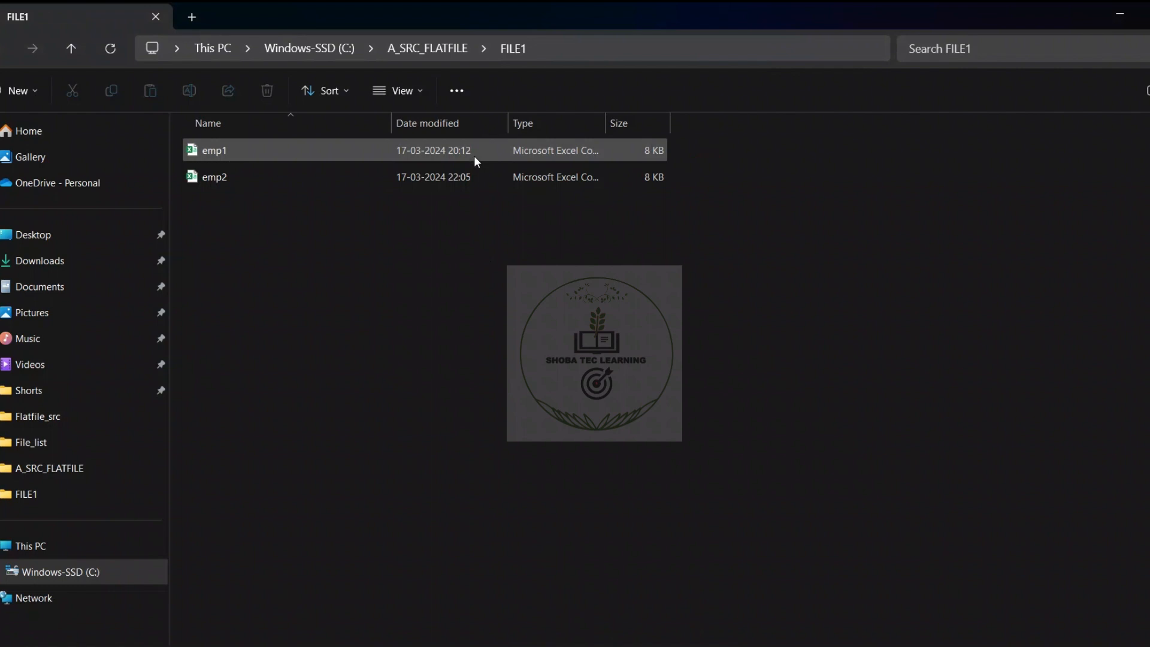
{"action": "left_click", "coordinate": [474, 157]}
{"action": "right_click", "coordinate": [475, 158]}
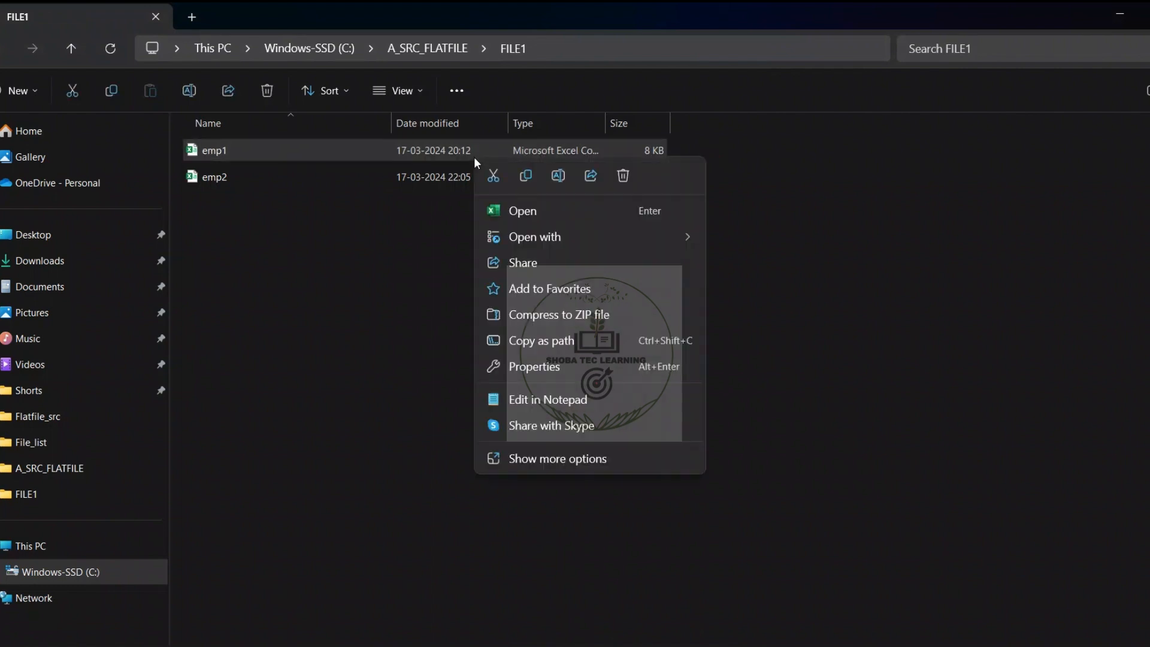
{"action": "left_click", "coordinate": [570, 459]}
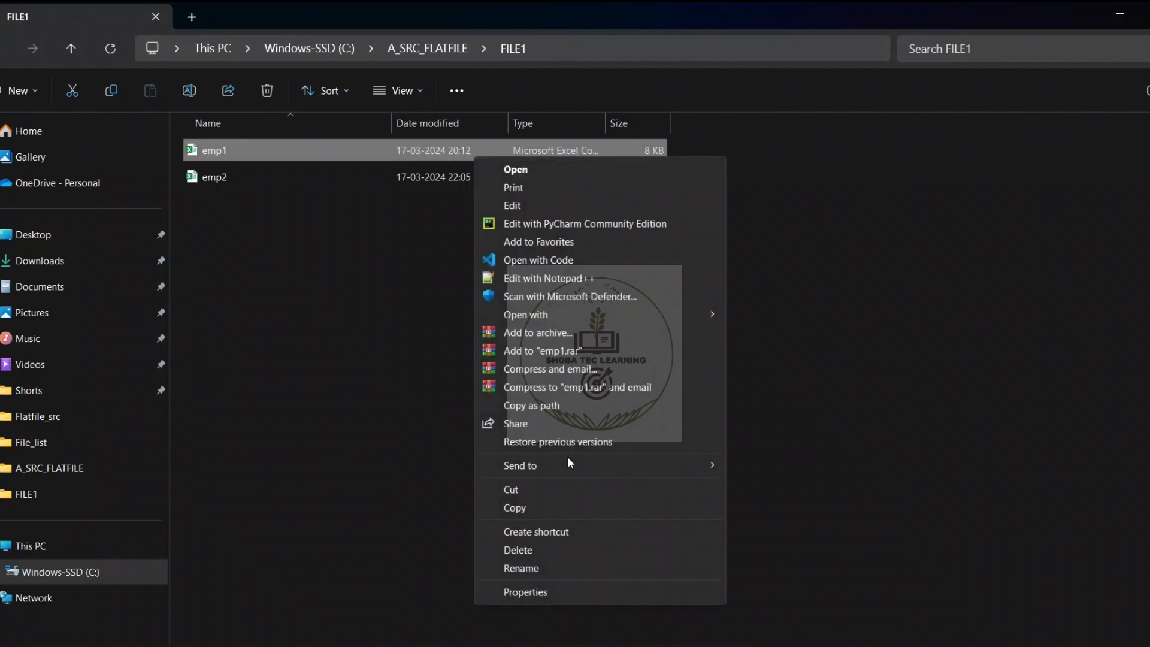
{"action": "mouse_move", "coordinate": [543, 316]}
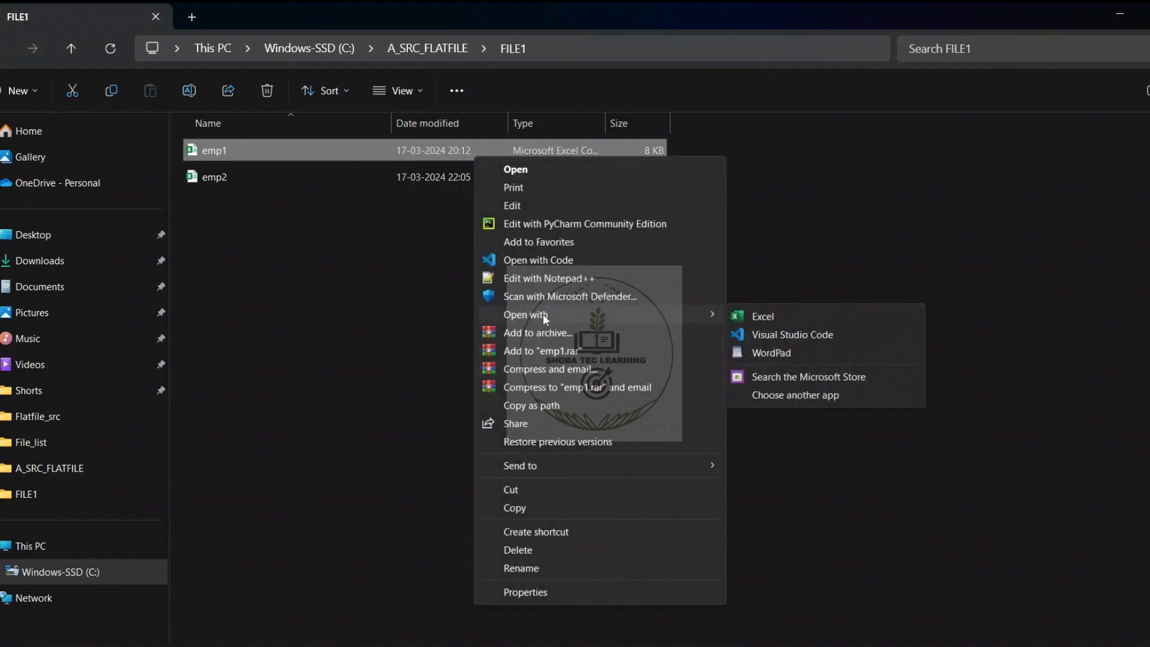
{"action": "left_click", "coordinate": [538, 273]}
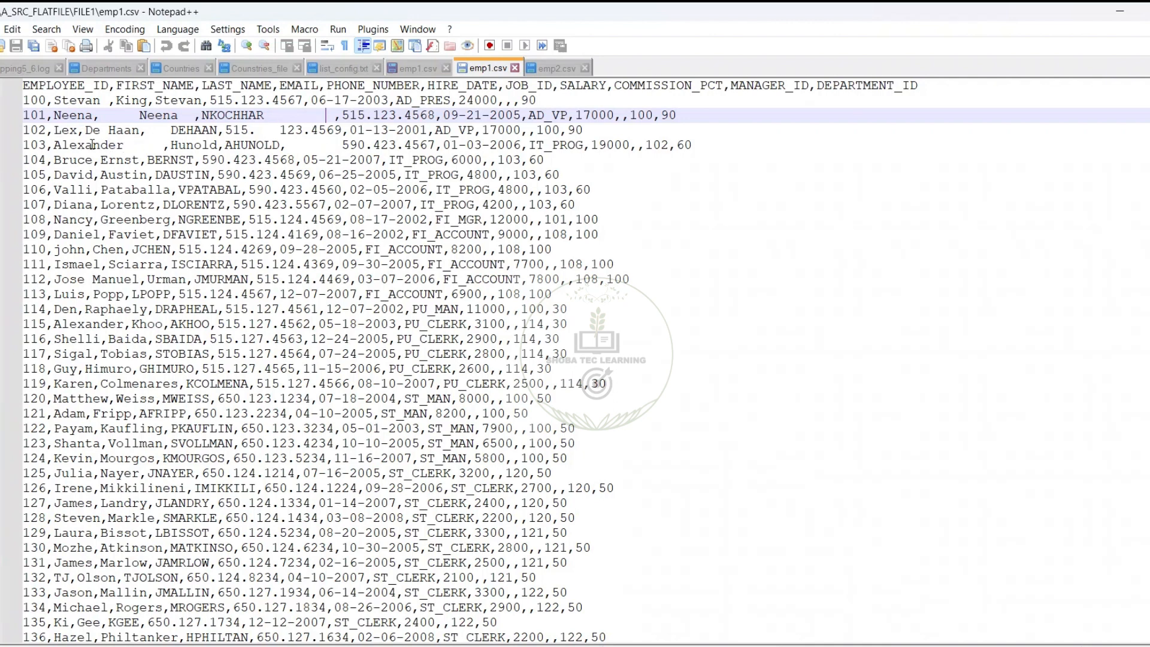
{"action": "left_click_drag", "start_coordinate": [48, 130], "coordinate": [286, 174]}
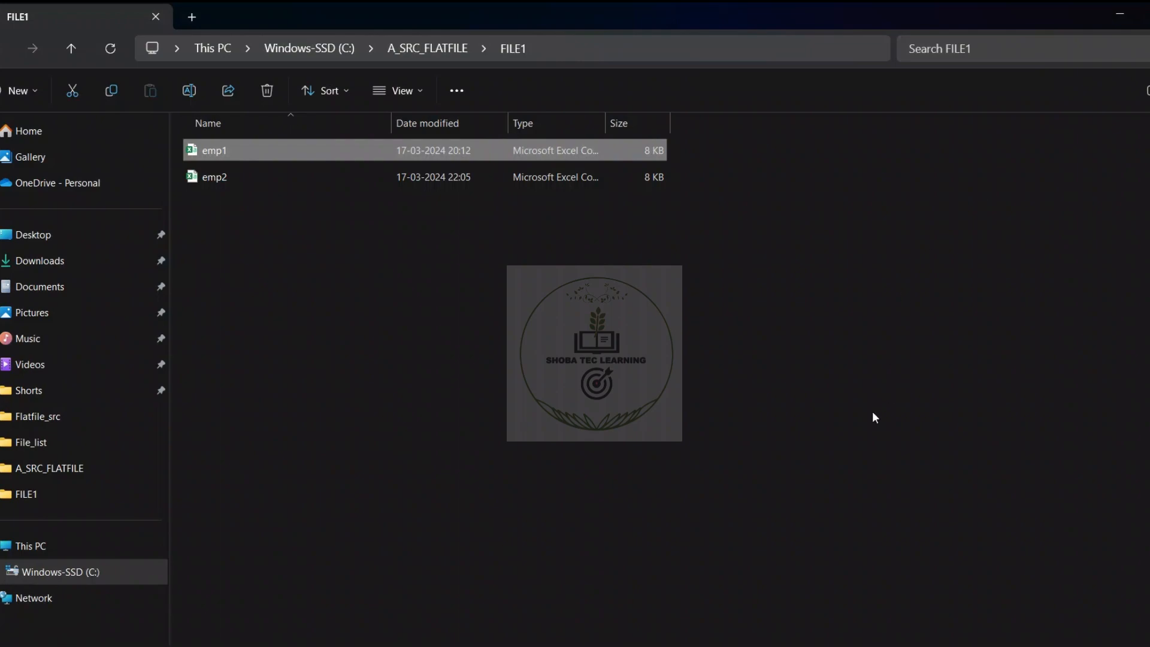
Step: Return to Informatica Data Integration and accept the delimited formatting options with Comma as the delimiter
{"action": "left_click", "coordinate": [803, 637]}
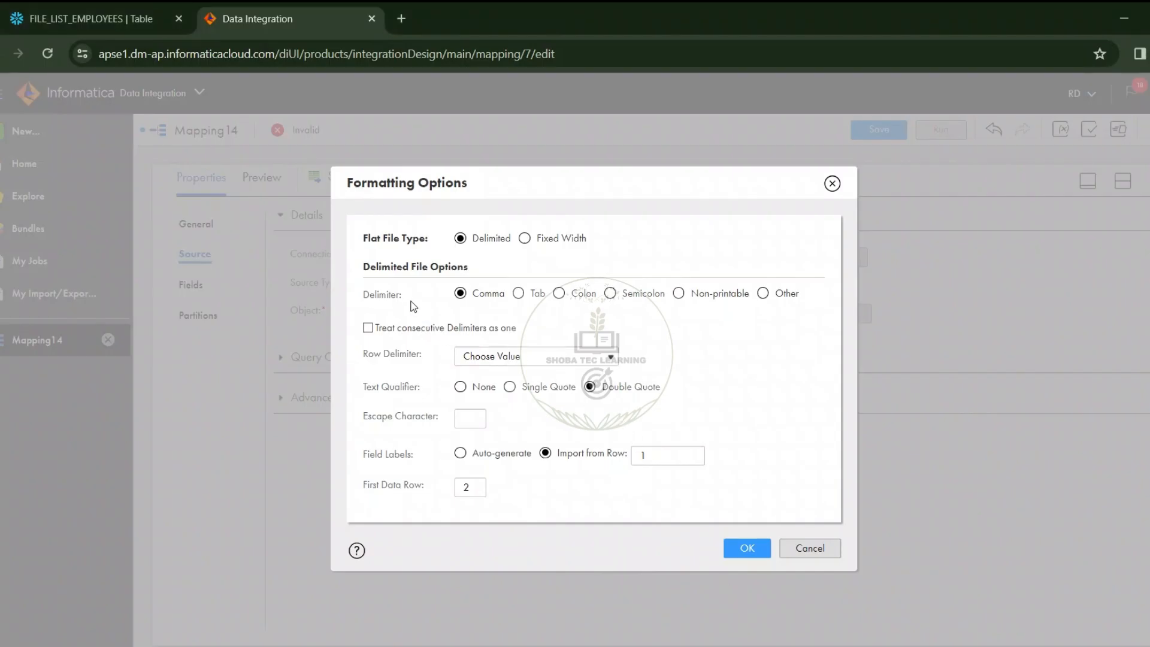
{"action": "left_click", "coordinate": [477, 306]}
{"action": "left_click", "coordinate": [749, 548]}
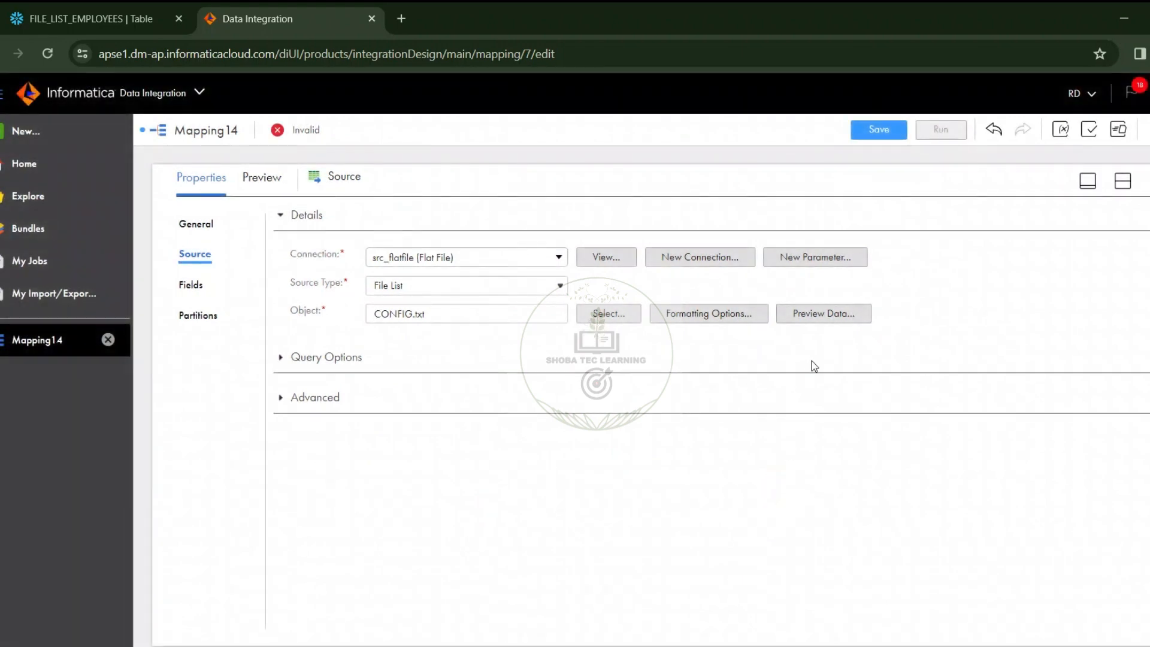
Step: Preview the employee data read through CONFIG.txt, check its columns, and close the preview
{"action": "left_click", "coordinate": [815, 313]}
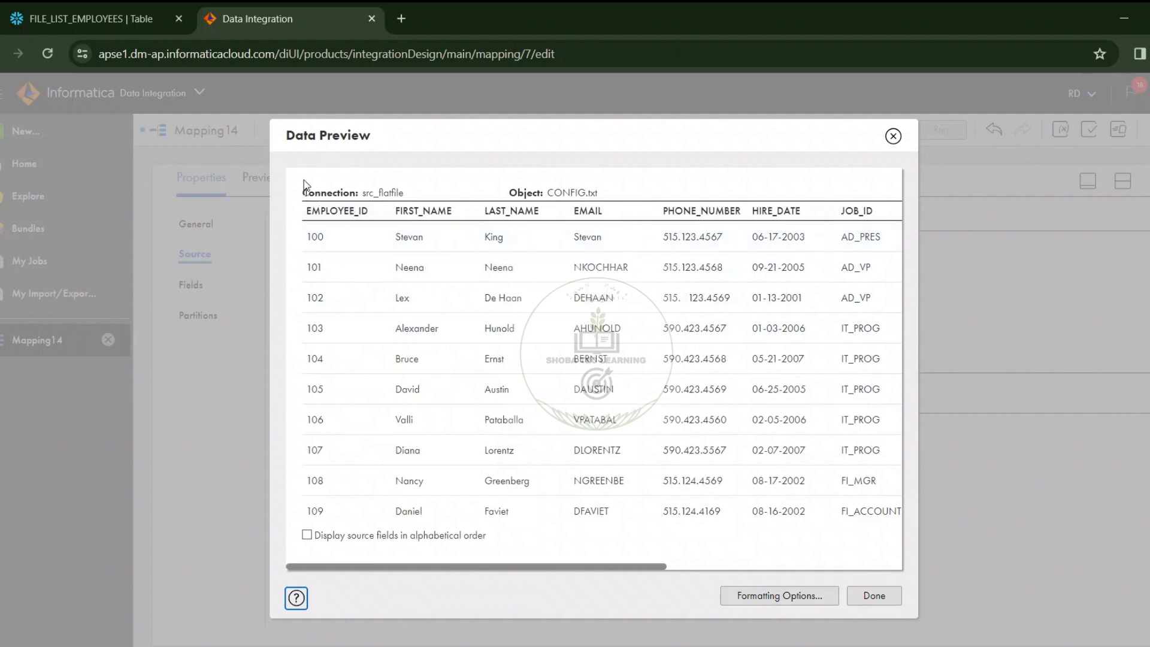
{"action": "left_click", "coordinate": [299, 194]}
{"action": "left_click_drag", "start_coordinate": [299, 196], "coordinate": [317, 169]}
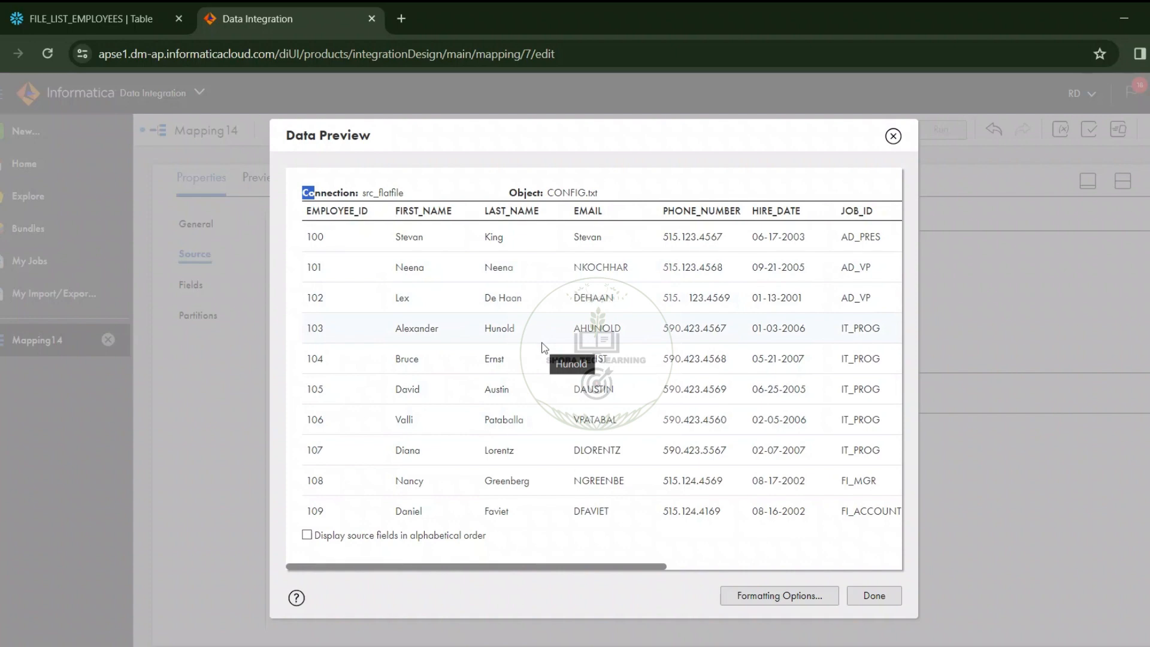
{"action": "left_click", "coordinate": [893, 136]}
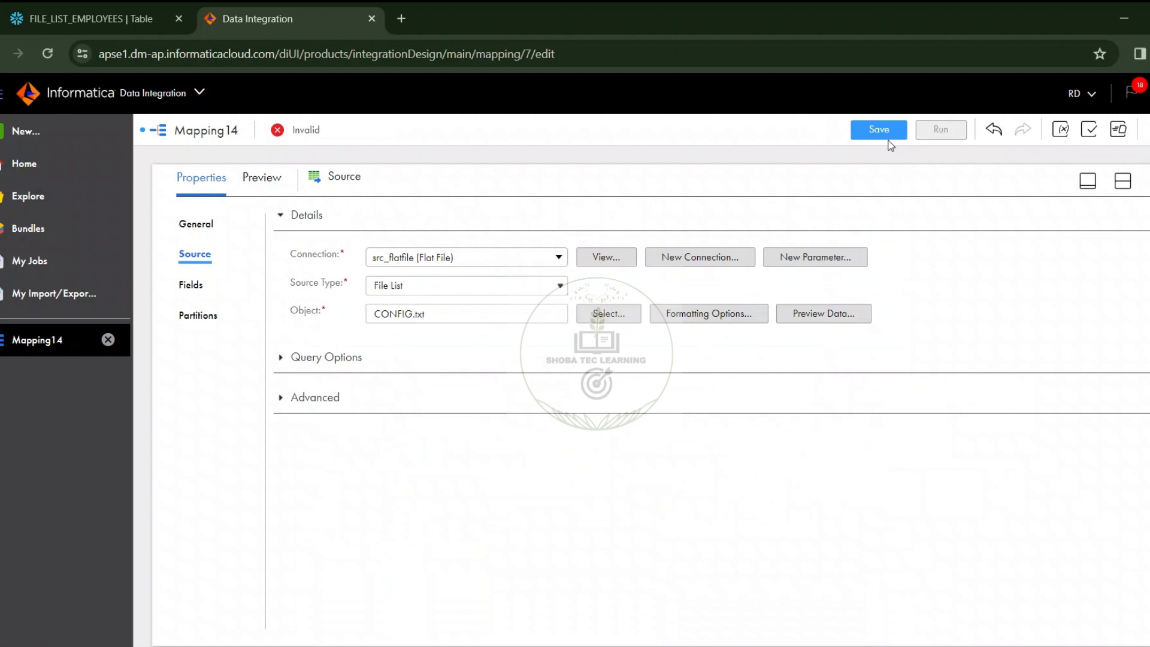
Step: Enable metadata editing for the source fields and set EMPLOYEE_ID to native type number with precision 6
{"action": "left_click", "coordinate": [188, 283]}
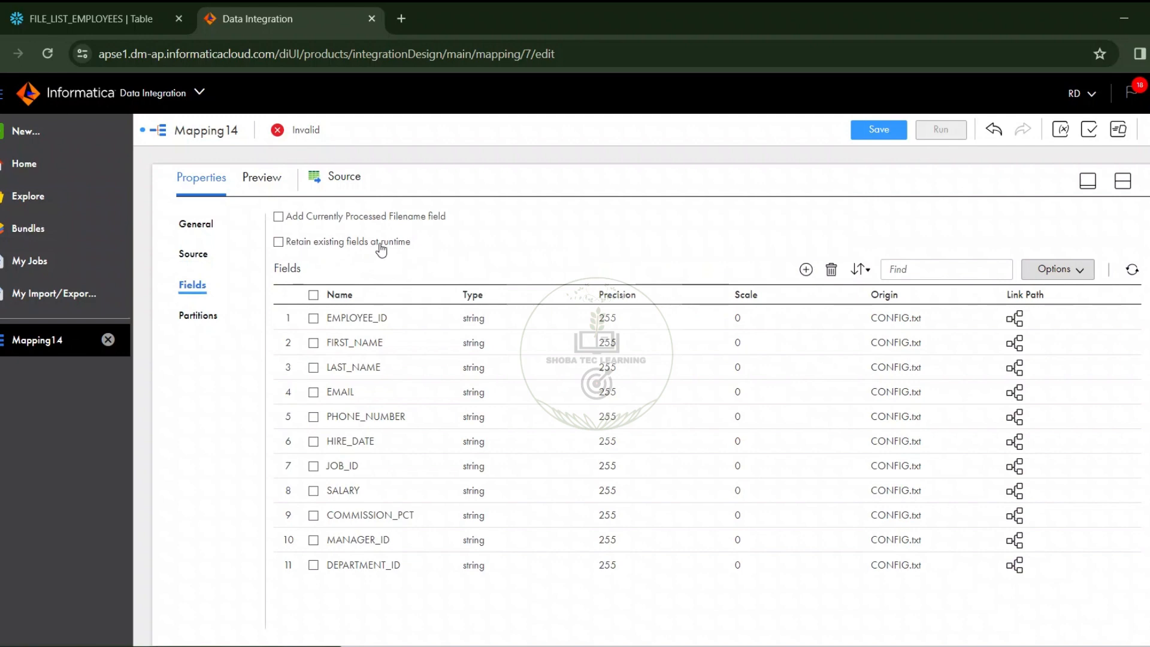
{"action": "left_click", "coordinate": [1081, 273]}
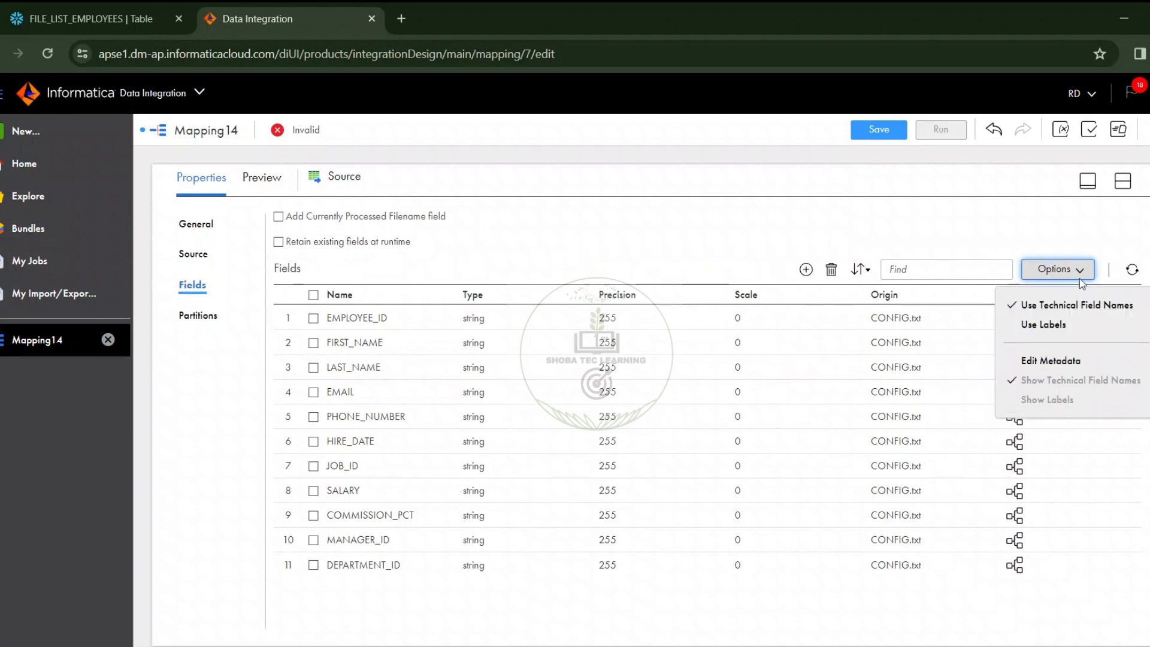
{"action": "left_click", "coordinate": [1083, 361]}
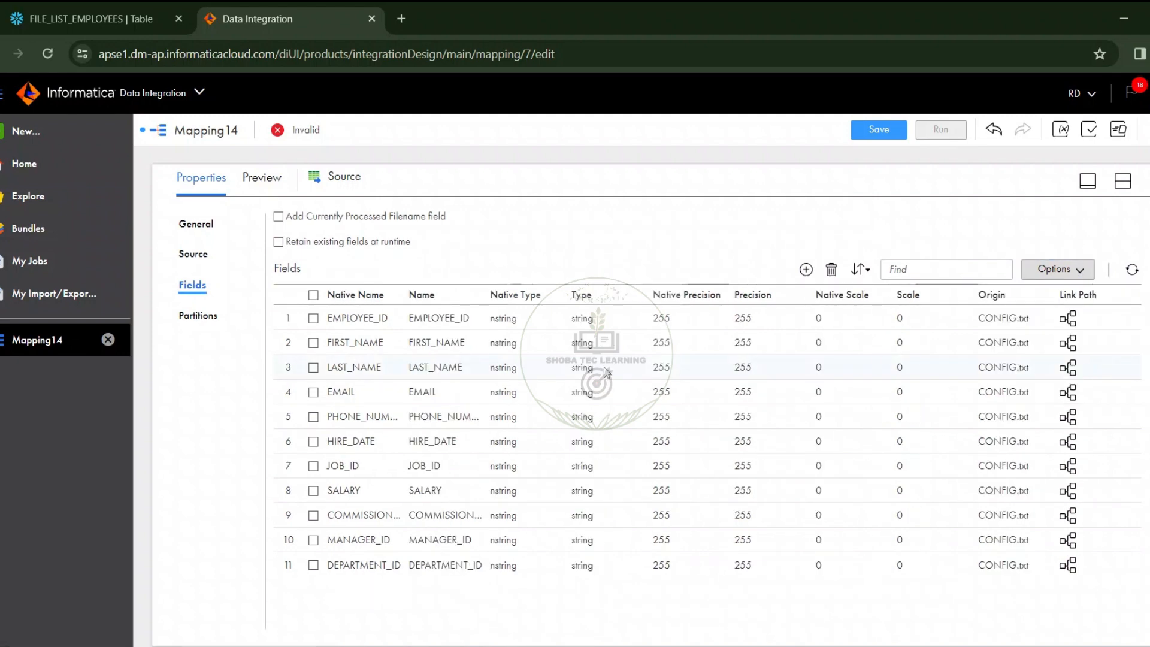
{"action": "left_click", "coordinate": [542, 318]}
{"action": "left_click", "coordinate": [542, 319]}
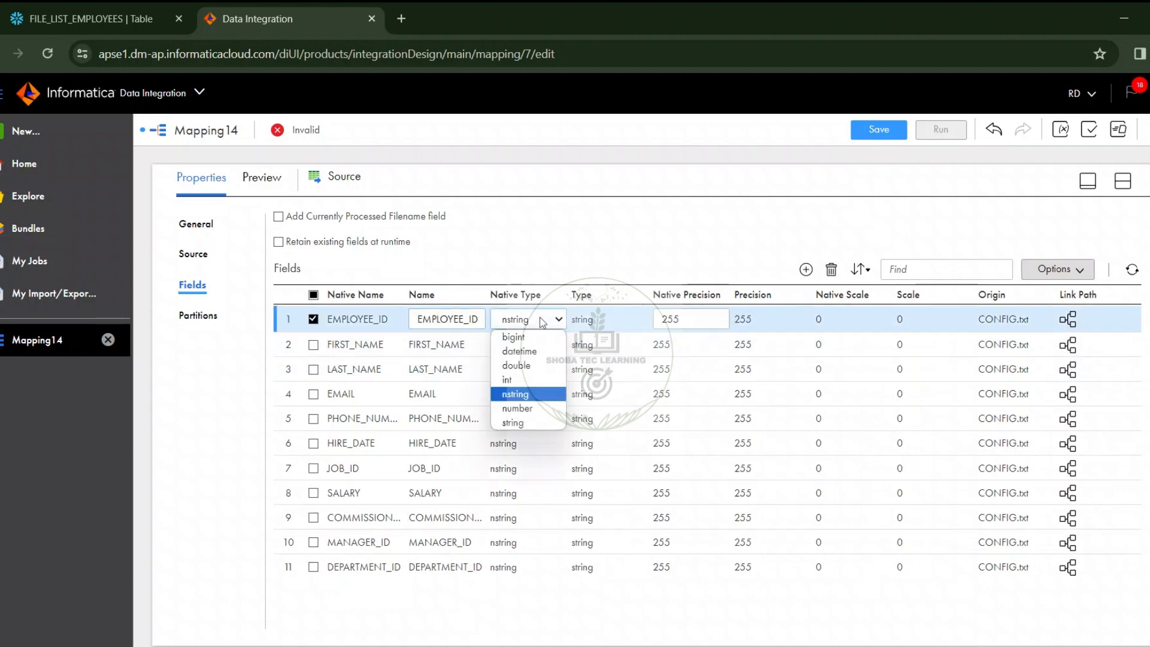
{"action": "left_click", "coordinate": [536, 410]}
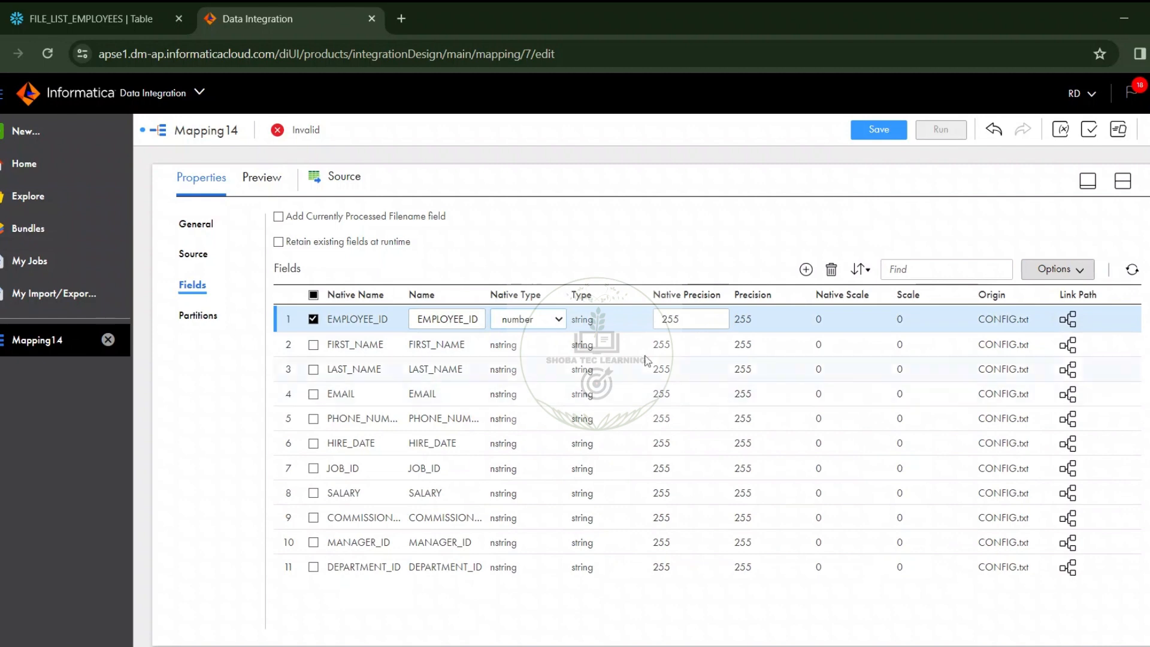
{"action": "double_click", "coordinate": [688, 325]}
{"action": "type", "text": "6"}
{"action": "key", "text": "Return"}
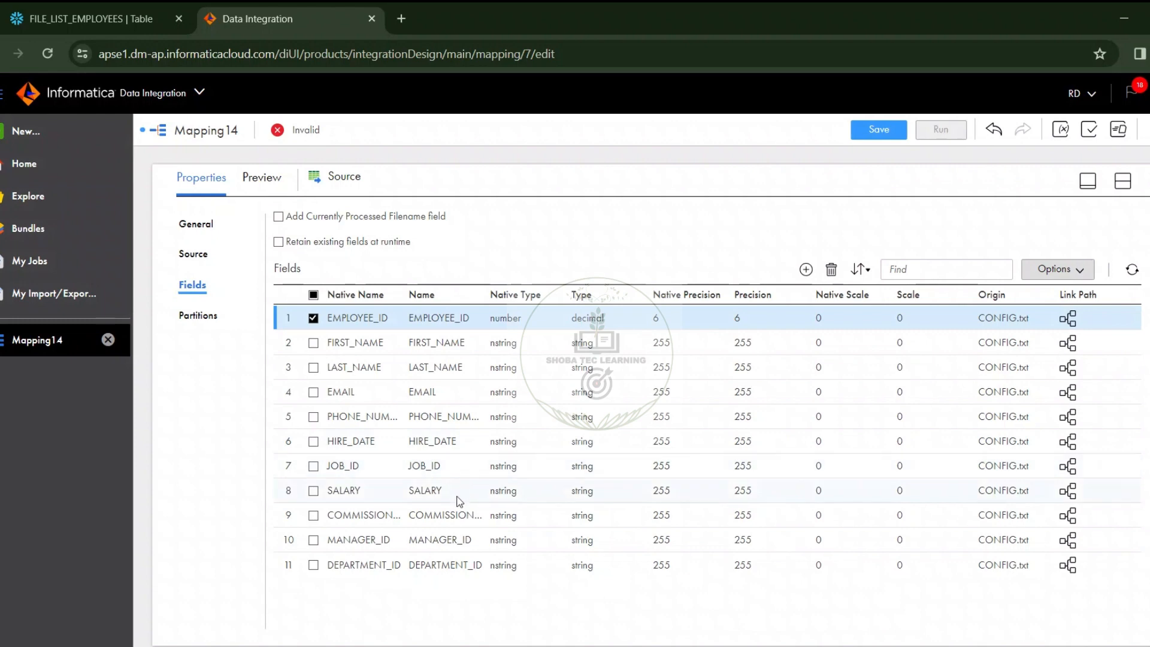
Step: Set the SALARY field's native type to number and its native precision to 8
{"action": "left_click", "coordinate": [502, 499]}
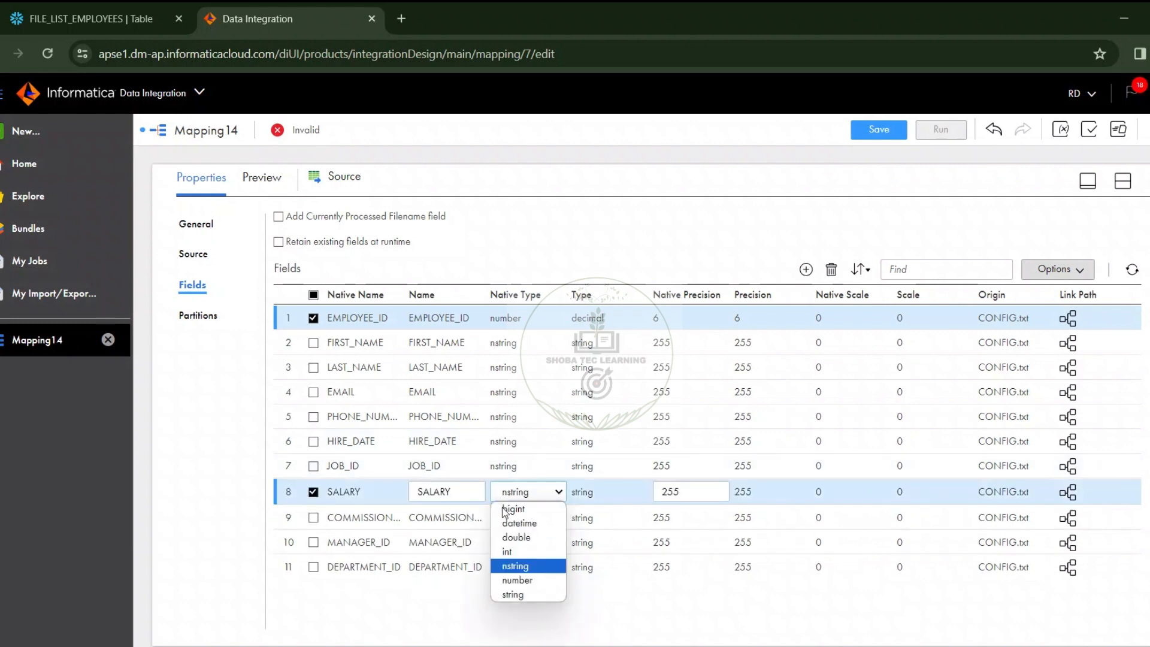
{"action": "left_click", "coordinate": [529, 581]}
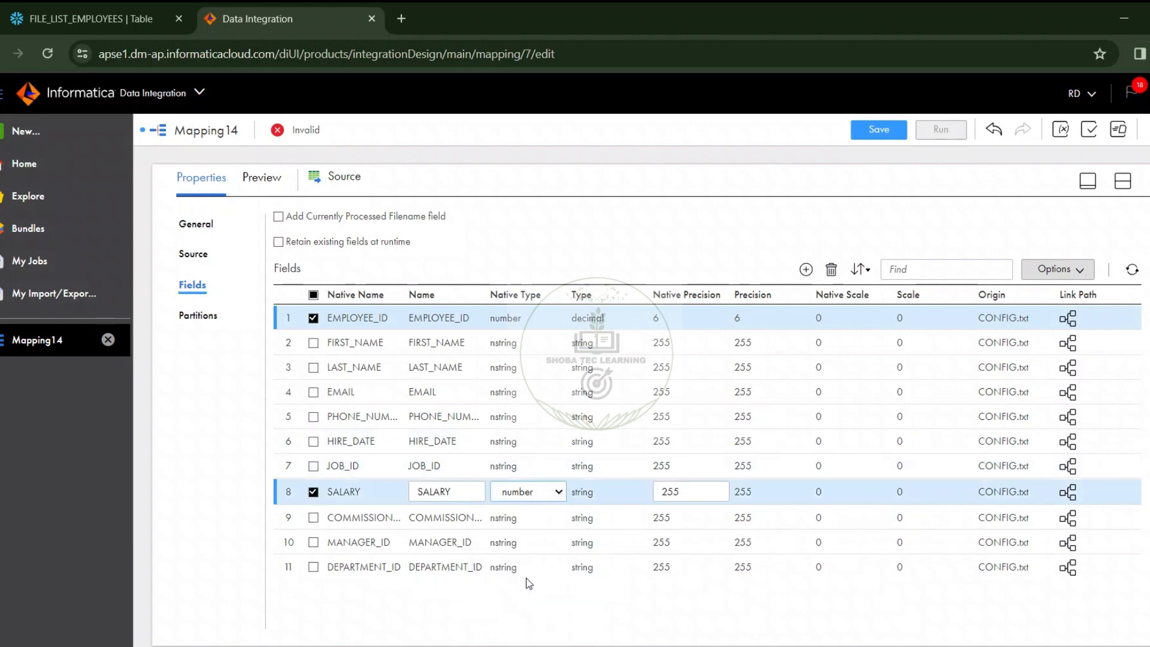
{"action": "double_click", "coordinate": [697, 493]}
{"action": "type", "text": "8"}
{"action": "key", "text": "Return"}
Step: Set the COMMISSION_PCT field to native type number with native precision 8 and native scale 3
{"action": "left_click", "coordinate": [548, 516]}
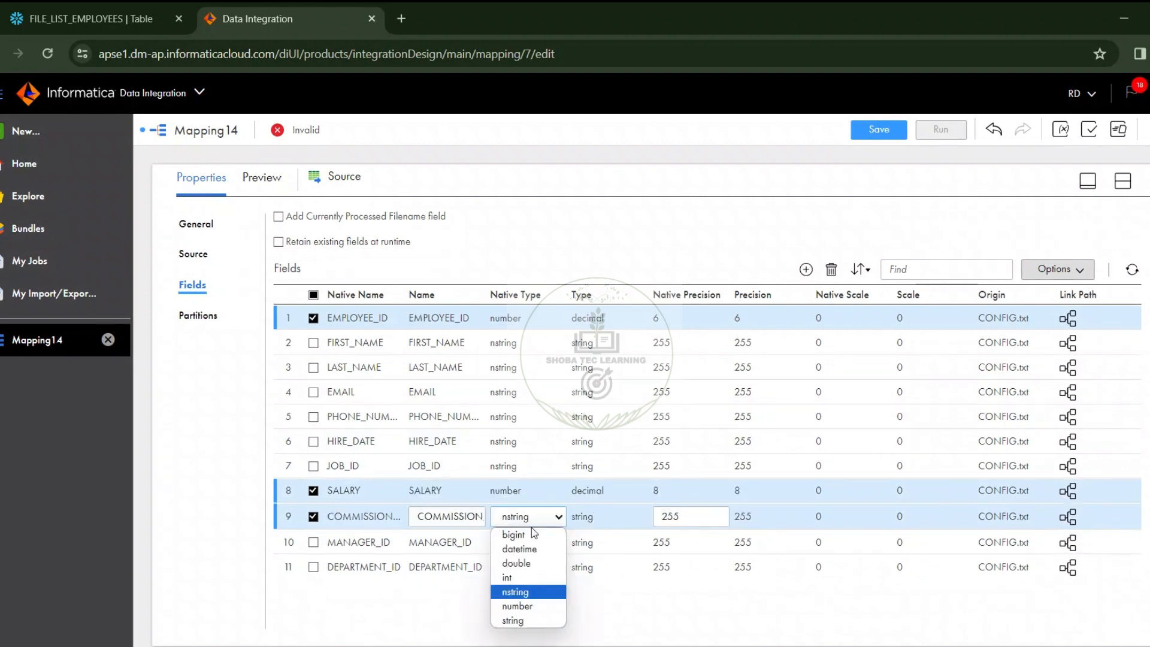
{"action": "left_click", "coordinate": [531, 606]}
{"action": "double_click", "coordinate": [695, 513]}
{"action": "type", "text": "8"}
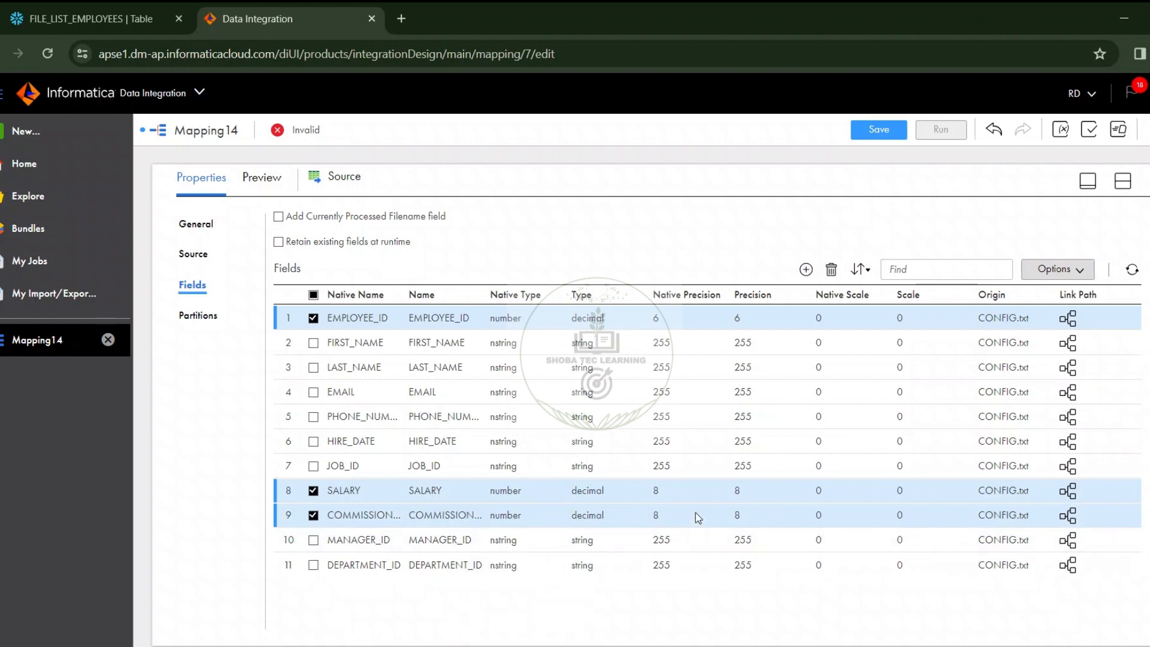
{"action": "double_click", "coordinate": [824, 515]}
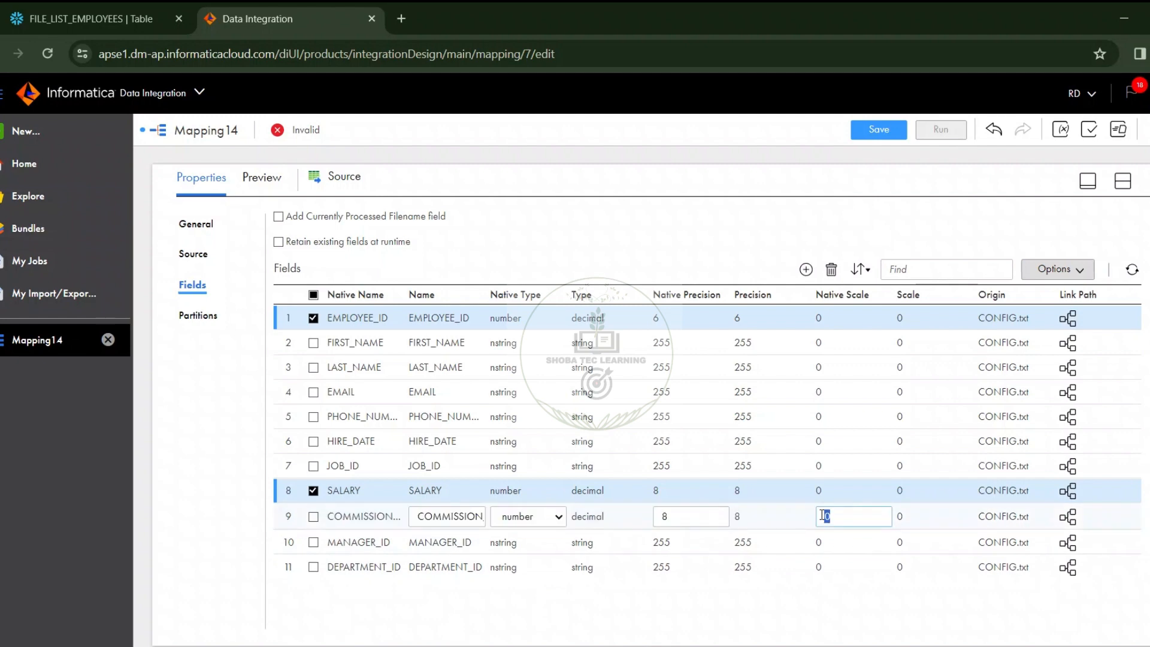
{"action": "type", "text": "3"}
{"action": "key", "text": "Return"}
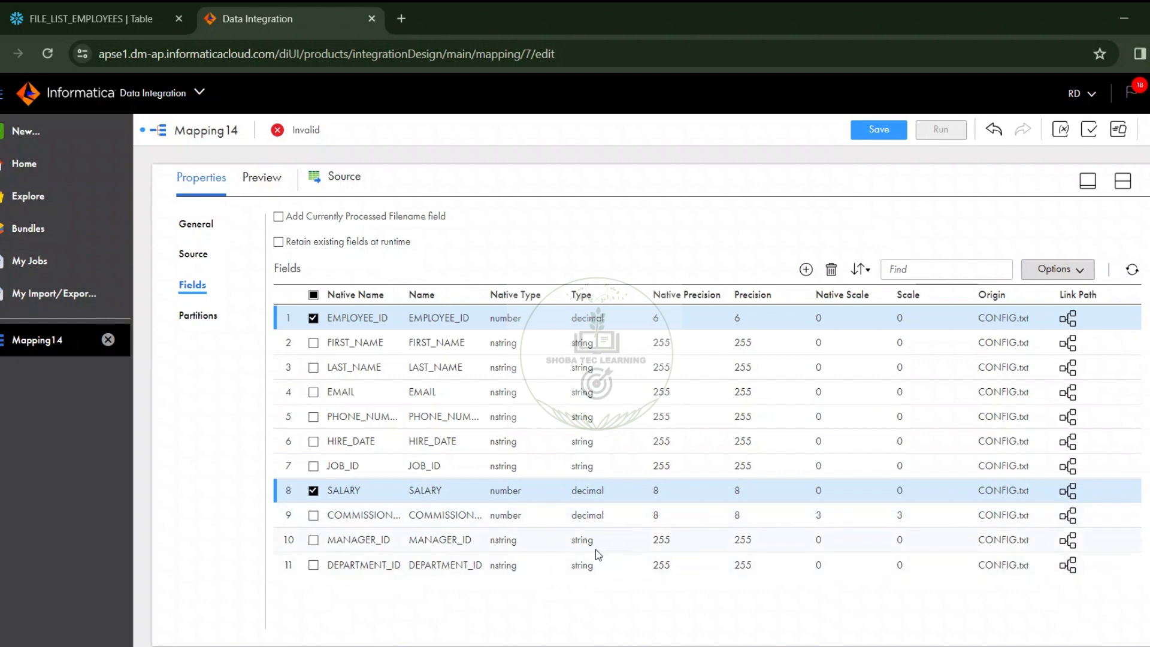
Step: Set the MANAGER_ID field's native type to number and its native precision to 4
{"action": "left_click", "coordinate": [514, 542]}
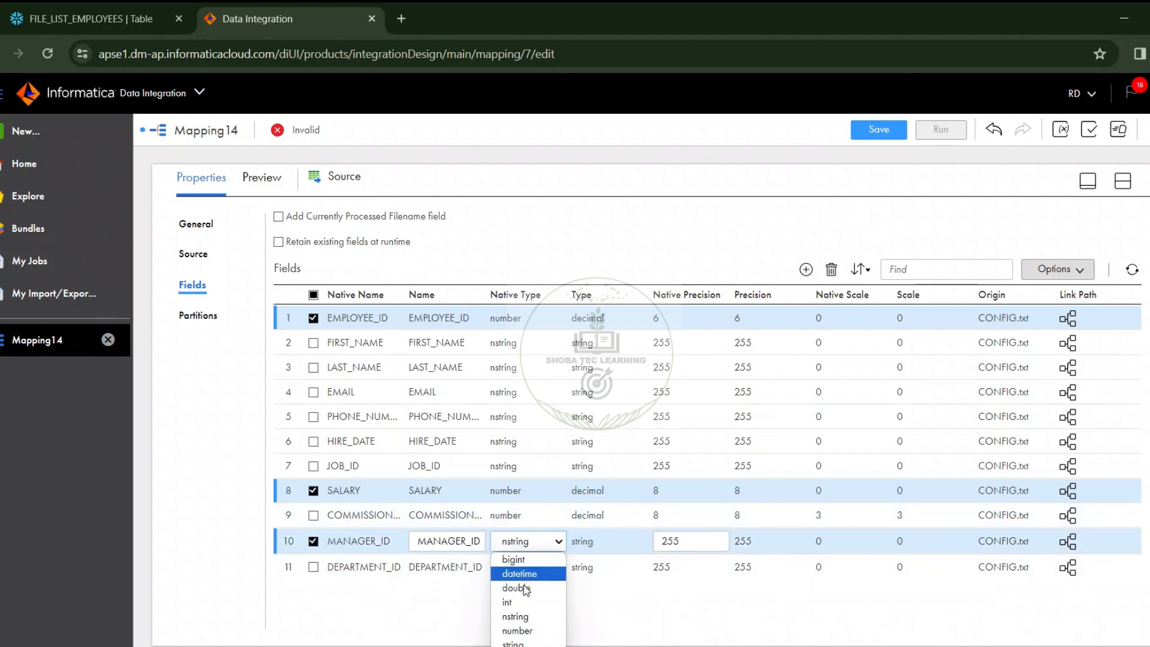
{"action": "left_click", "coordinate": [529, 632]}
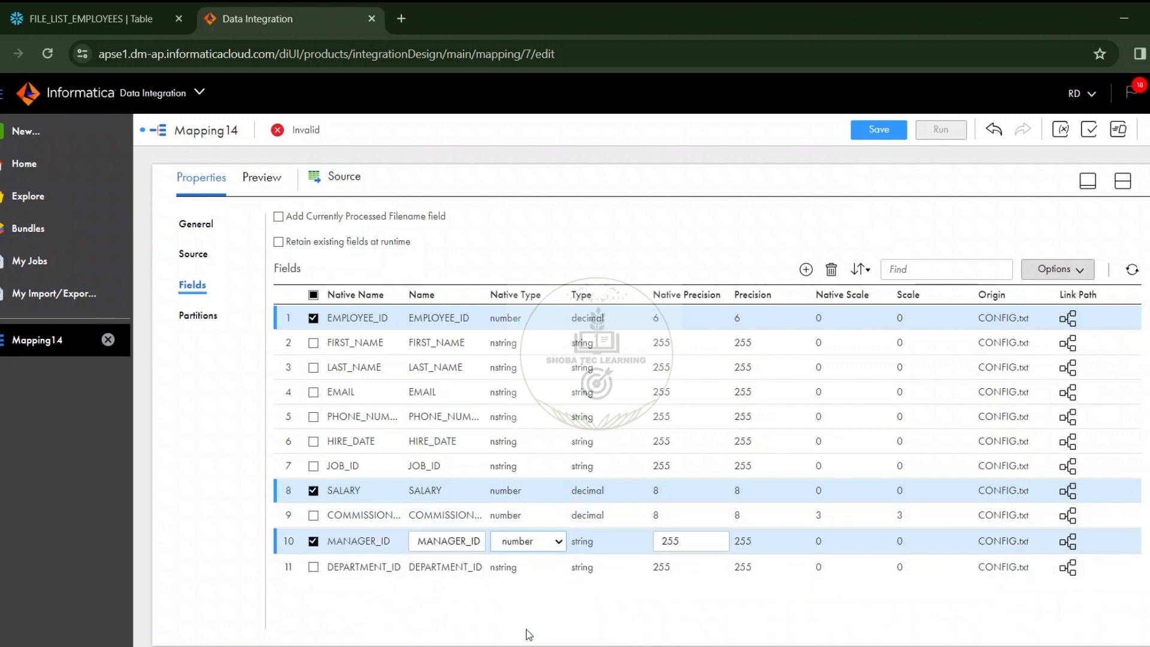
{"action": "double_click", "coordinate": [691, 543]}
{"action": "type", "text": "4"}
{"action": "key", "text": "Return"}
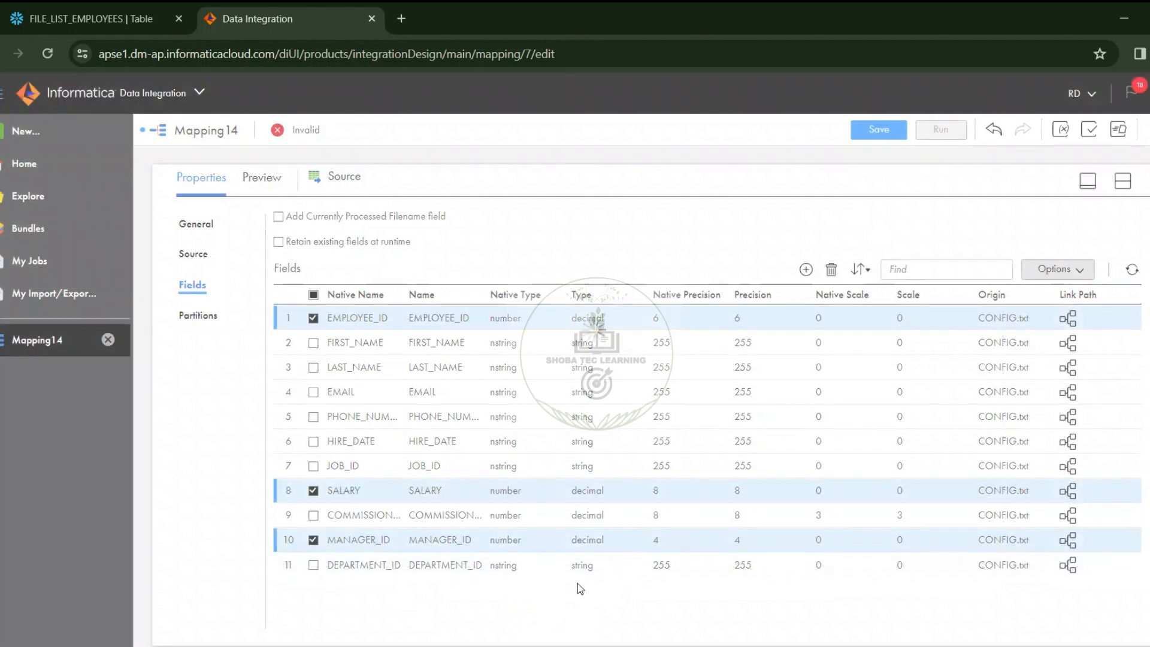
Step: Set the DEPARTMENT_ID field's native type to number and its native precision to 6
{"action": "left_click", "coordinate": [508, 566]}
{"action": "left_click", "coordinate": [509, 566]}
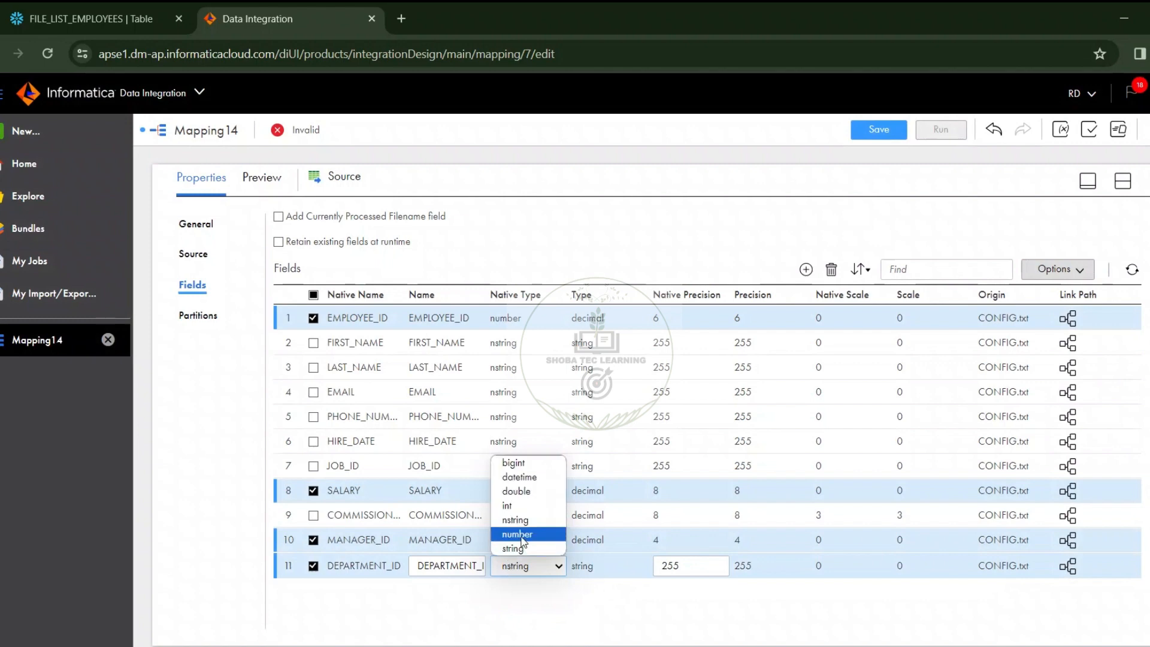
{"action": "left_click", "coordinate": [522, 536]}
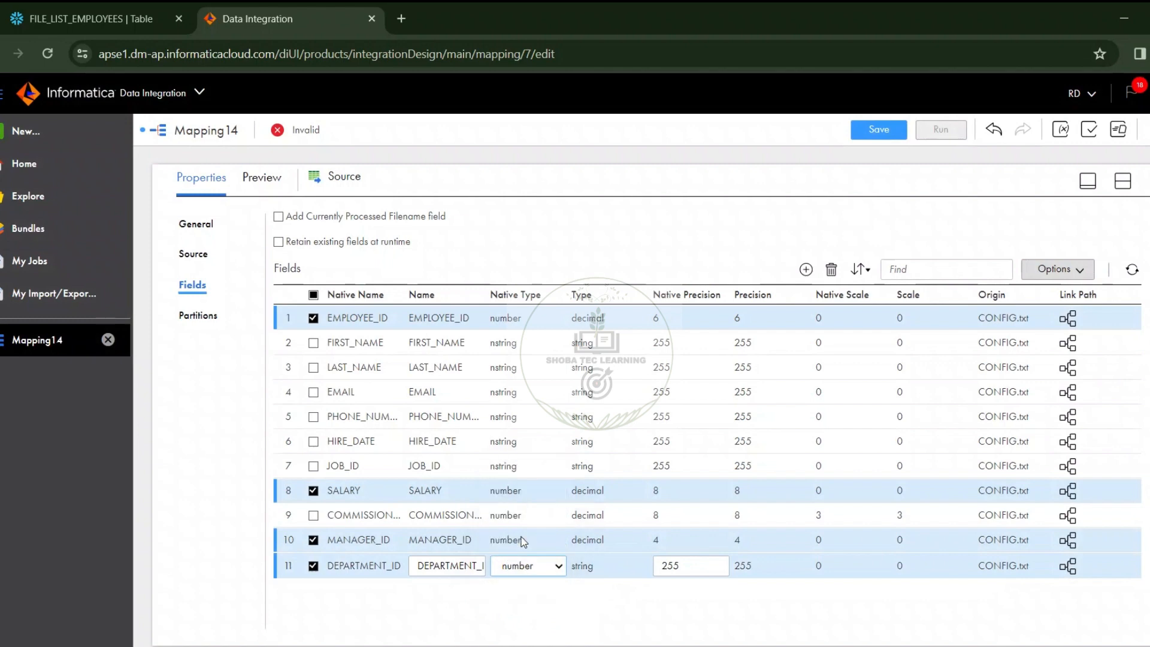
{"action": "double_click", "coordinate": [685, 565]}
{"action": "type", "text": "6"}
{"action": "key", "text": "Return"}
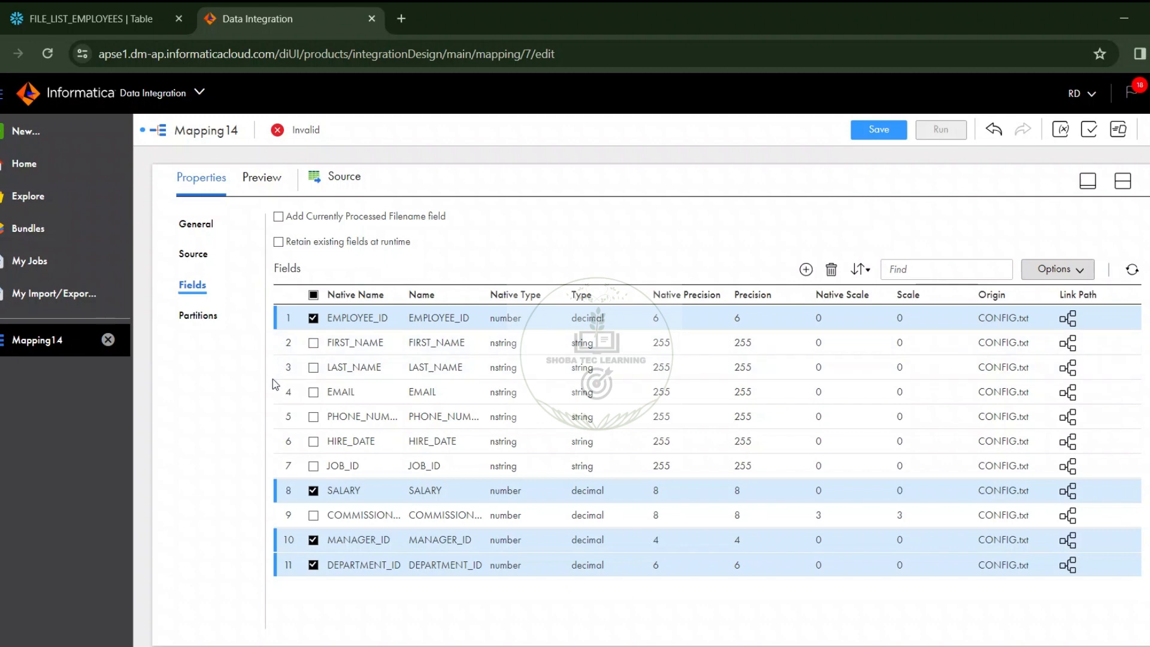
Step: Check the source field display options, restore the mapping canvas and select the Target transformation
{"action": "left_click", "coordinate": [1039, 271]}
{"action": "left_click", "coordinate": [1043, 367]}
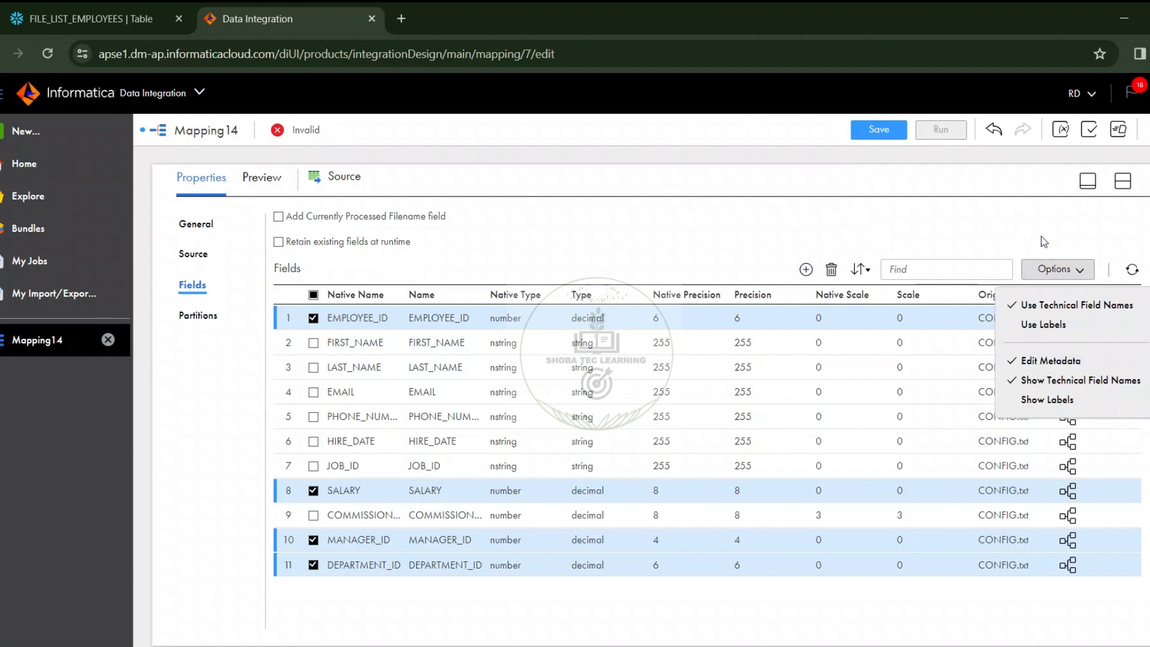
{"action": "left_click", "coordinate": [1127, 185]}
{"action": "left_click", "coordinate": [686, 312]}
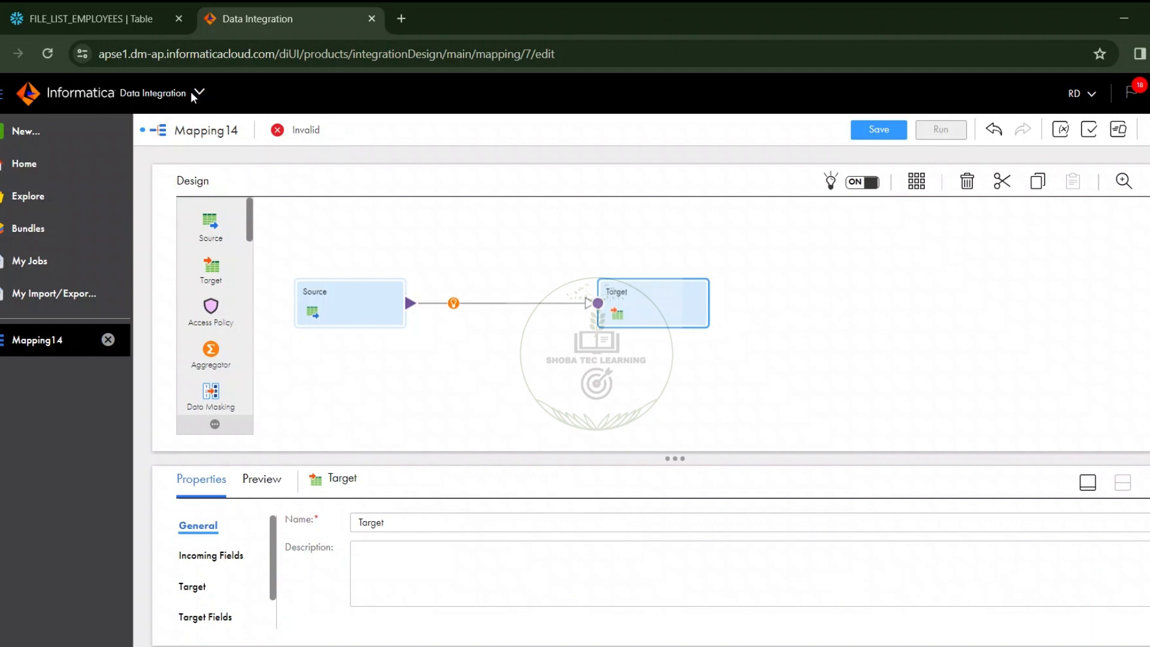
Step: Switch to Snowflake and review the FILE_LIST_EMPLOYEES table definition, including its name and columns
{"action": "left_click", "coordinate": [118, 25]}
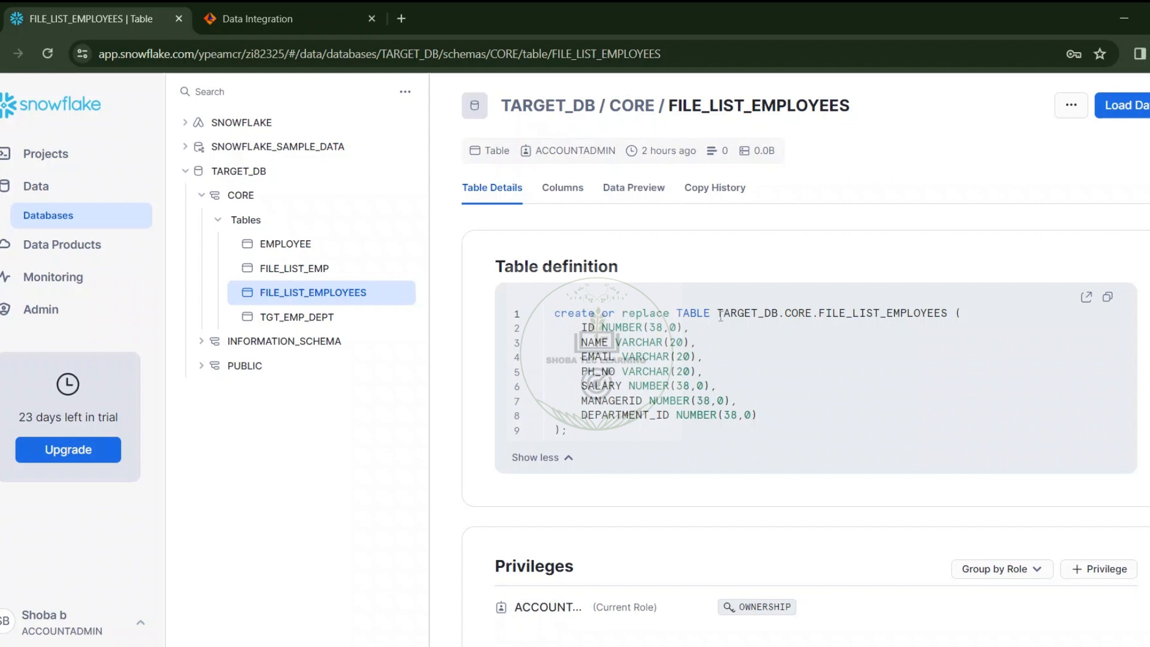
{"action": "left_click_drag", "start_coordinate": [717, 317], "coordinate": [939, 317]}
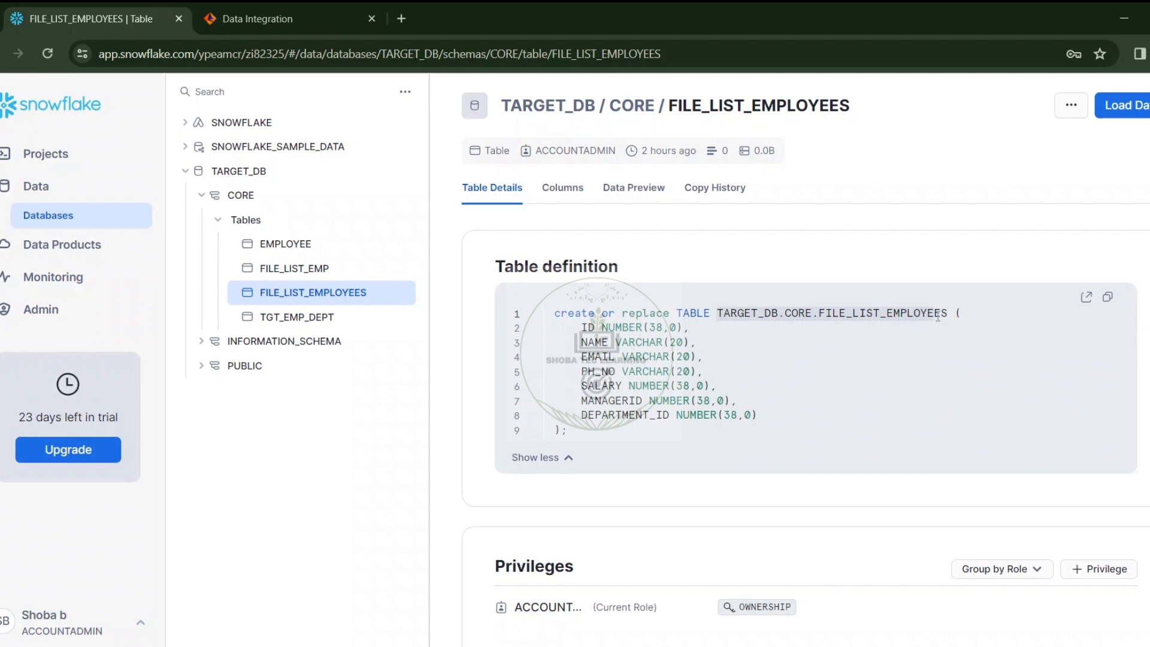
{"action": "left_click_drag", "start_coordinate": [938, 316], "coordinate": [949, 310]}
{"action": "left_click_drag", "start_coordinate": [580, 336], "coordinate": [592, 345]}
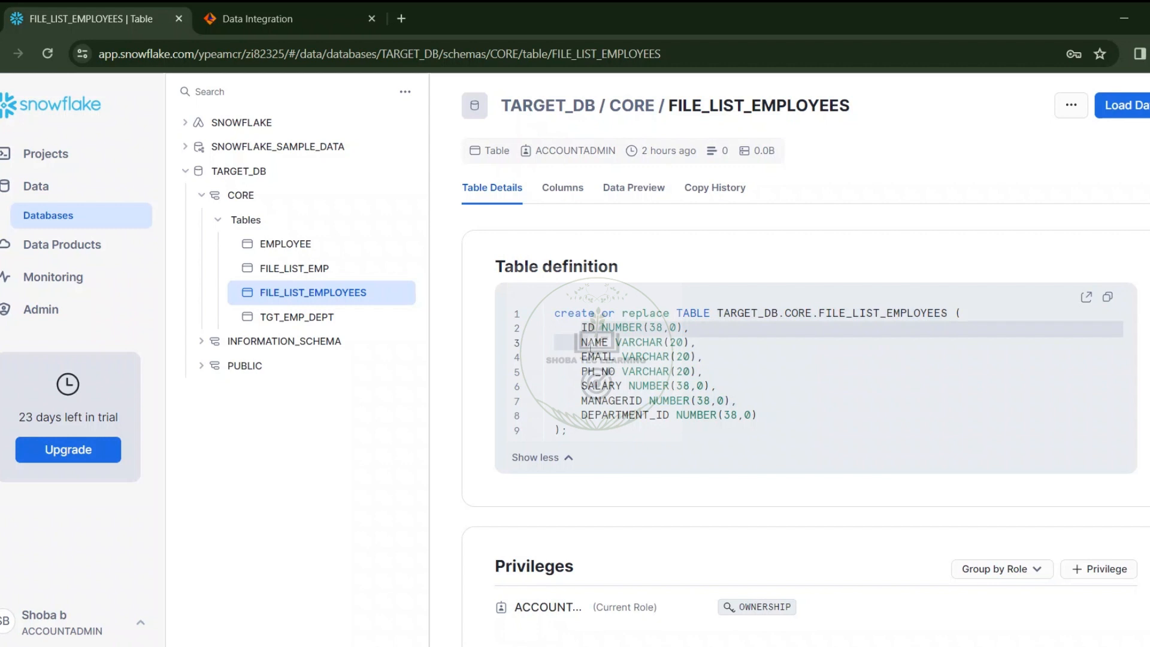
{"action": "left_click_drag", "start_coordinate": [590, 349], "coordinate": [602, 416]}
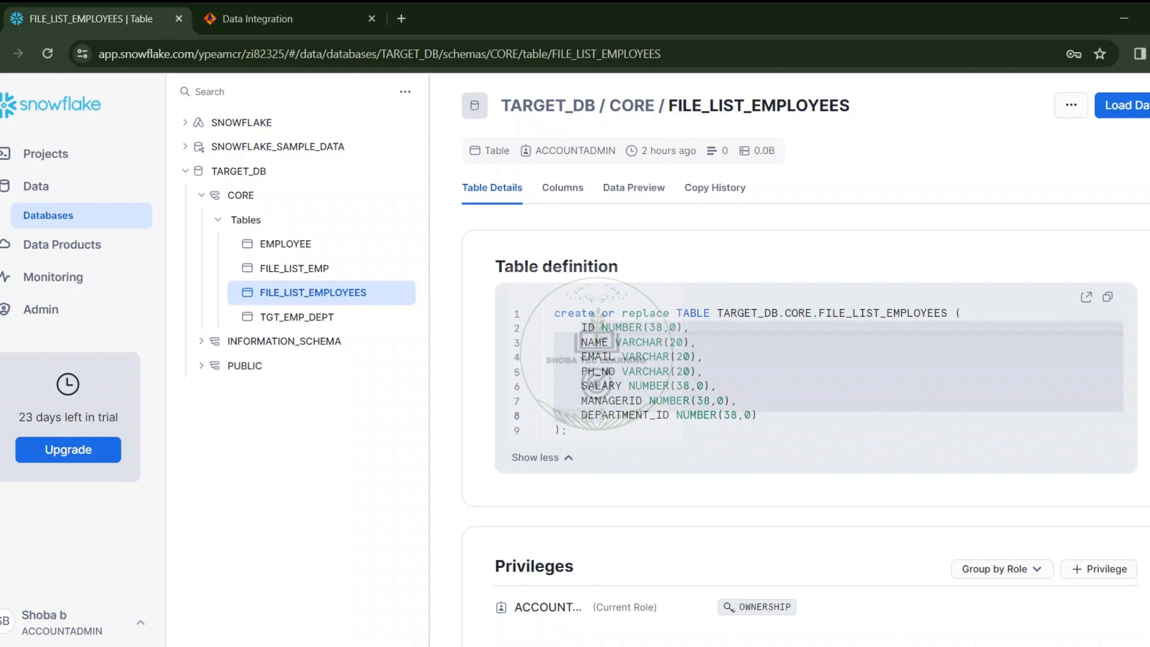
{"action": "left_click", "coordinate": [603, 446]}
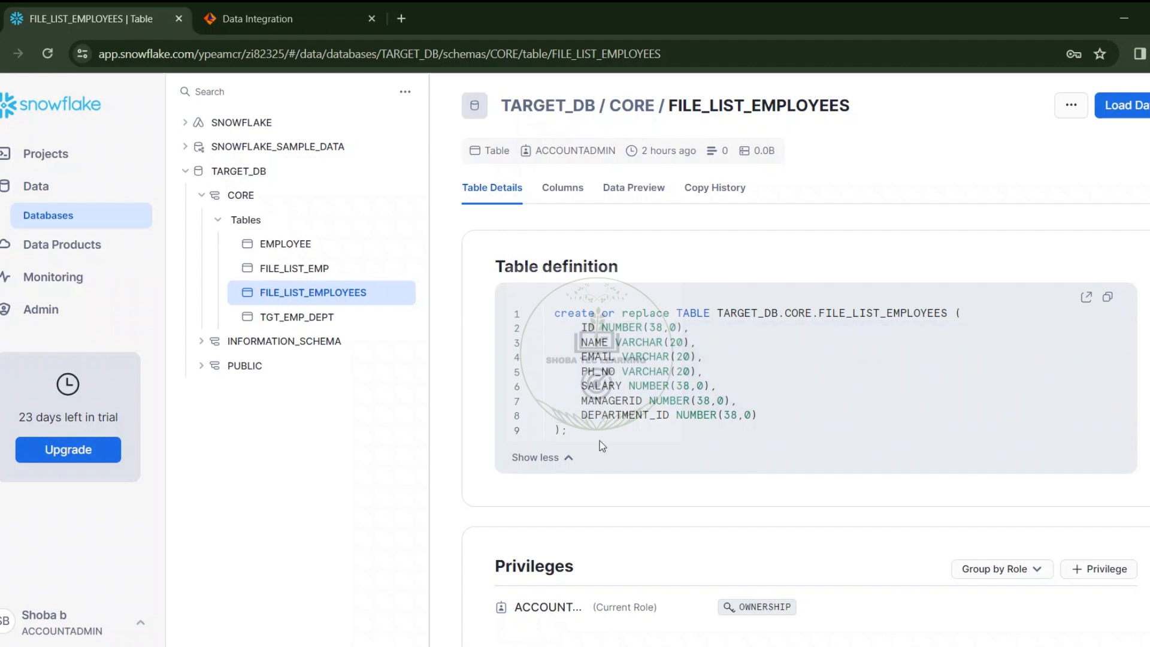
Step: Open the FILE_LIST_EMPLOYEES definition in a worksheet and run the whole create or replace table statement
{"action": "left_click", "coordinate": [1085, 299]}
{"action": "left_click", "coordinate": [1088, 299]}
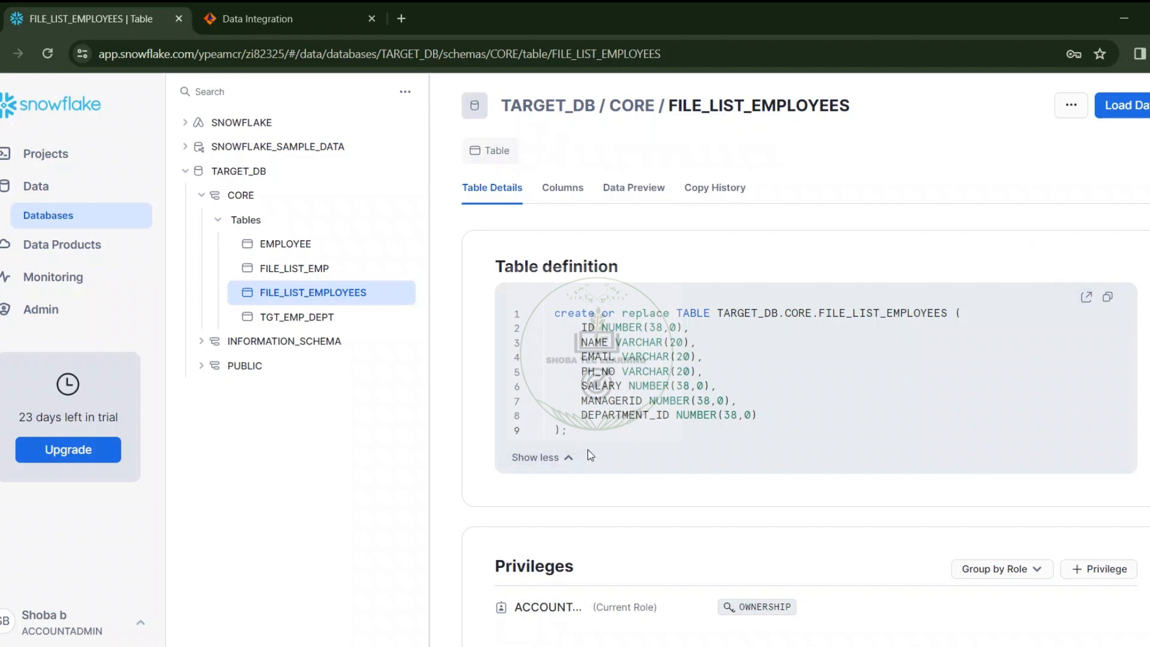
{"action": "left_click_drag", "start_coordinate": [596, 433], "coordinate": [556, 311]}
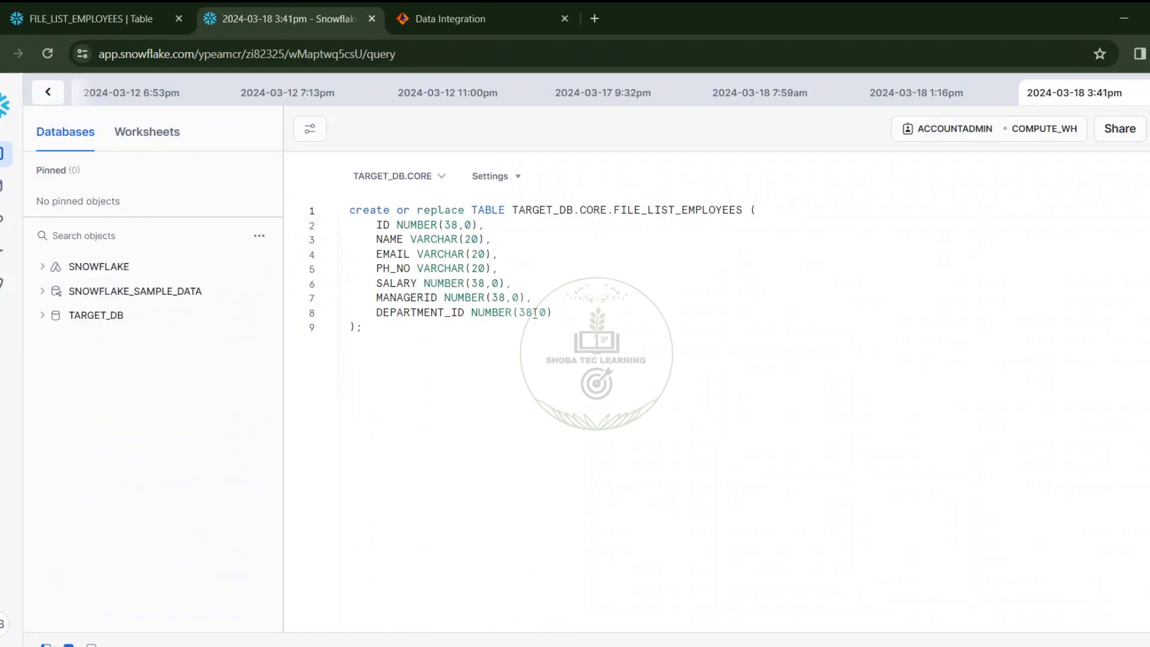
{"action": "left_click_drag", "start_coordinate": [457, 339], "coordinate": [349, 209]}
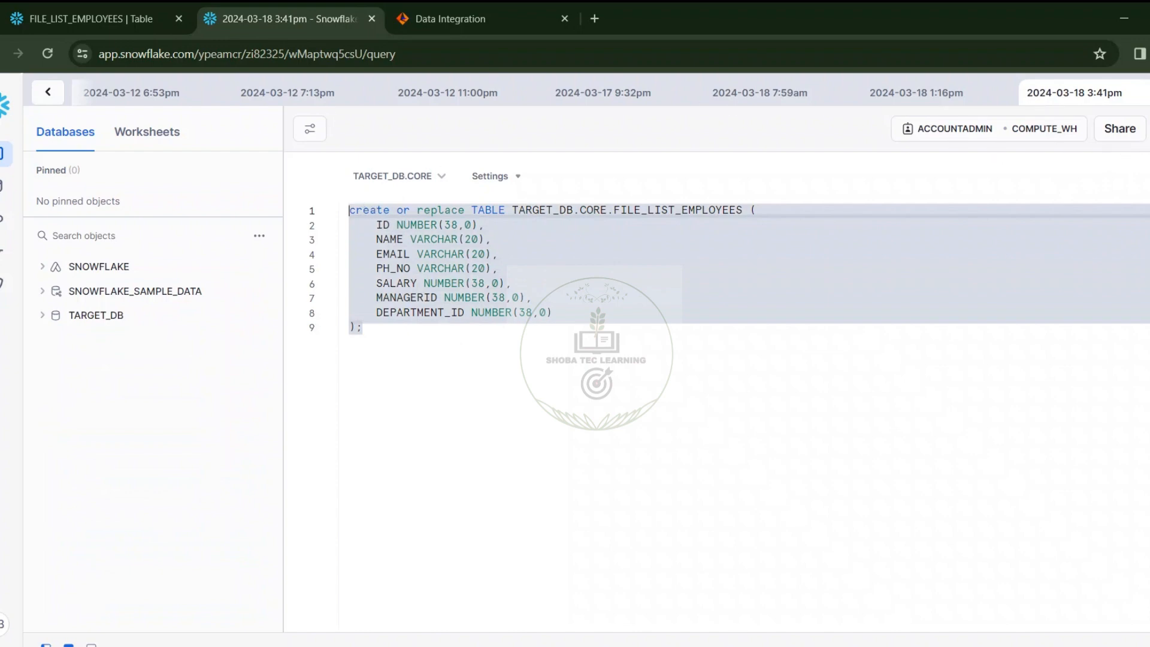
{"action": "key", "text": "ctrl+Return"}
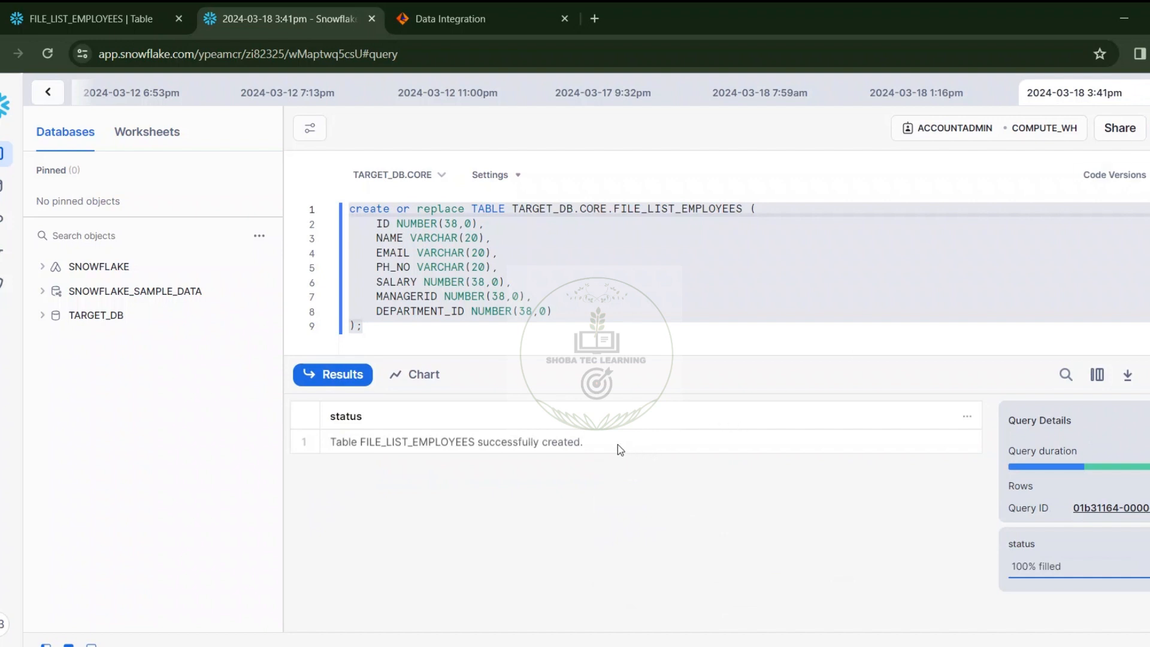
{"action": "left_click", "coordinate": [617, 444]}
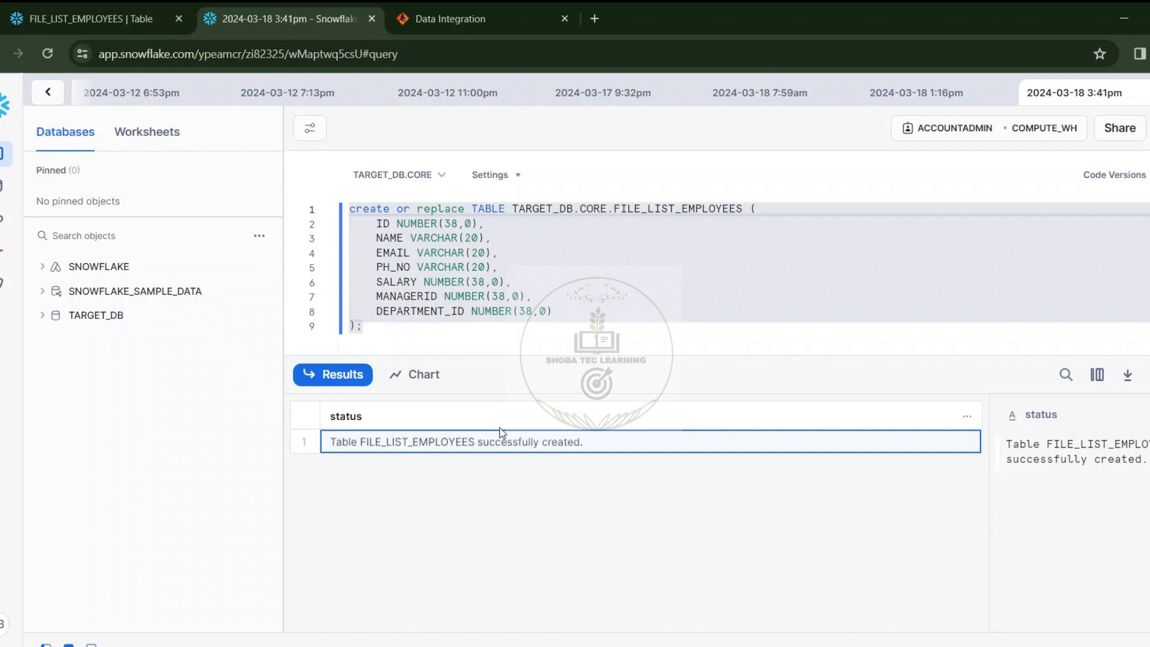
Step: Switch back to Informatica Data Integration and set the target's connection to Target_DB_Snowflake (Snowflake Data Cloud)
{"action": "left_click", "coordinate": [481, 5]}
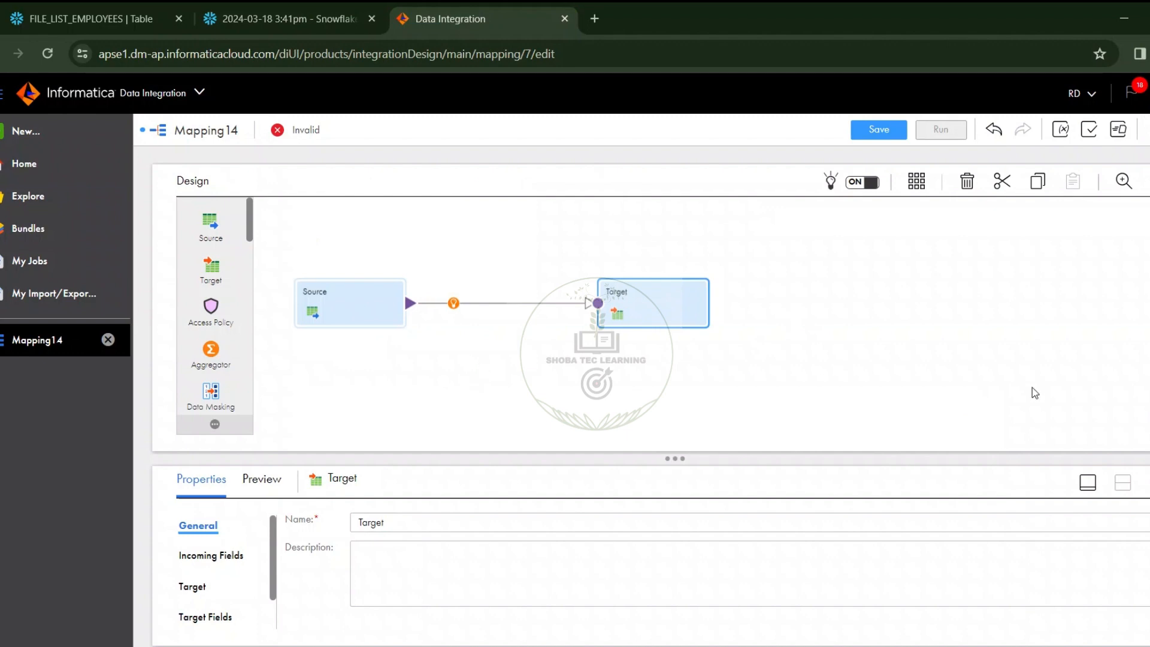
{"action": "left_click", "coordinate": [1088, 482]}
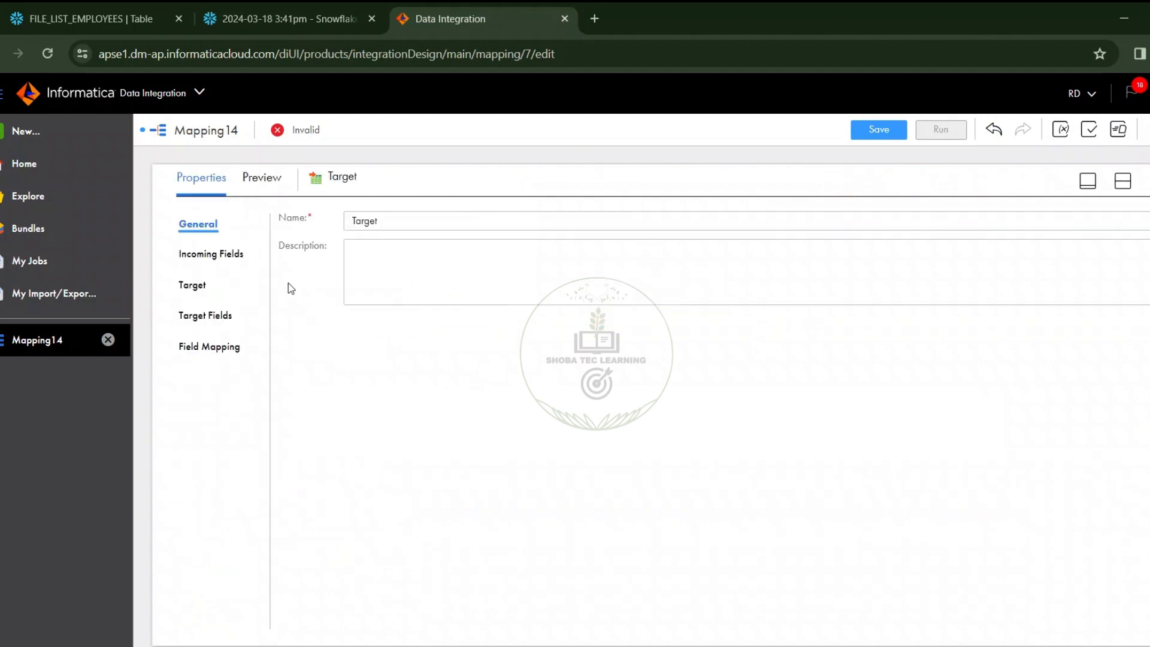
{"action": "left_click", "coordinate": [192, 287]}
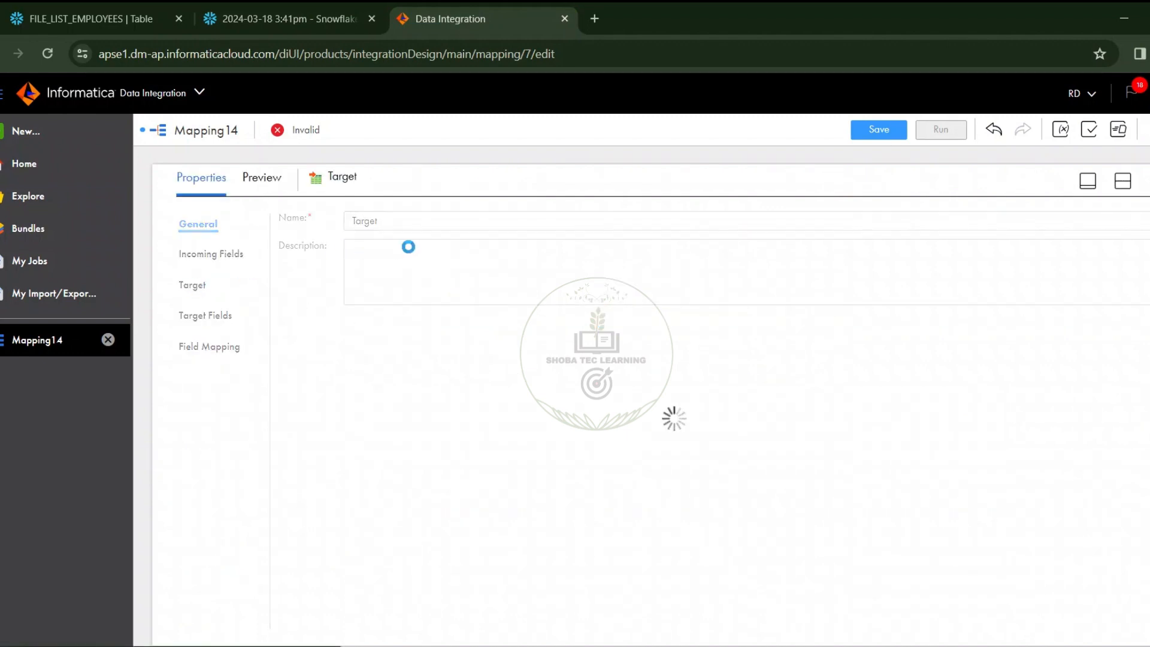
{"action": "left_click", "coordinate": [411, 254]}
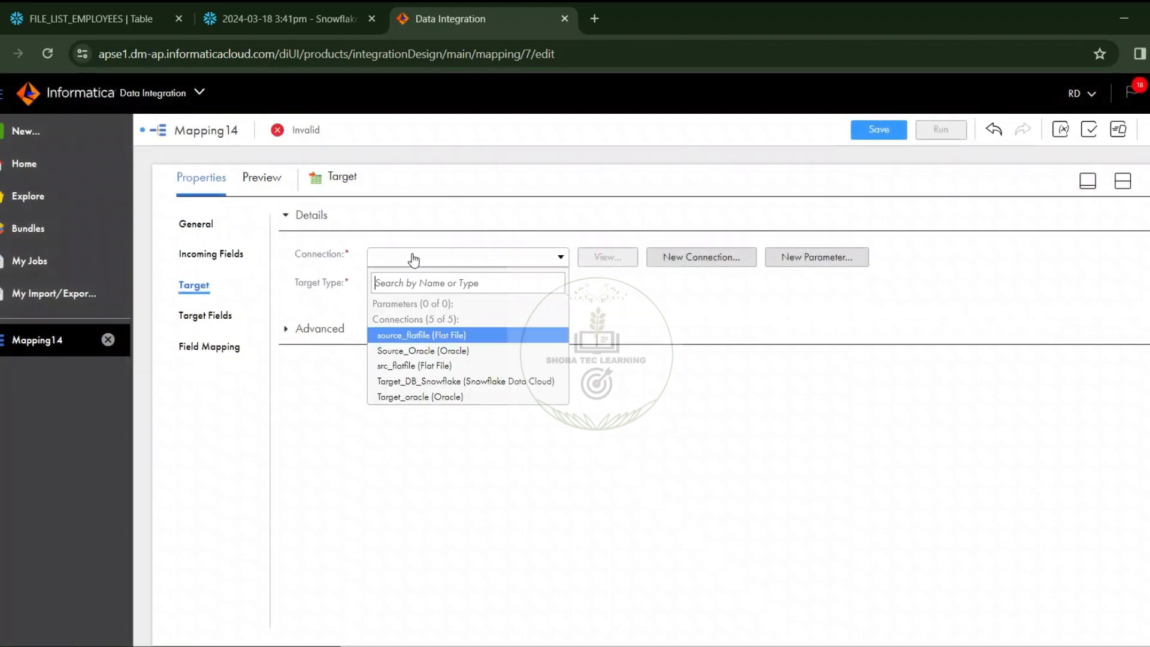
{"action": "left_click", "coordinate": [425, 383]}
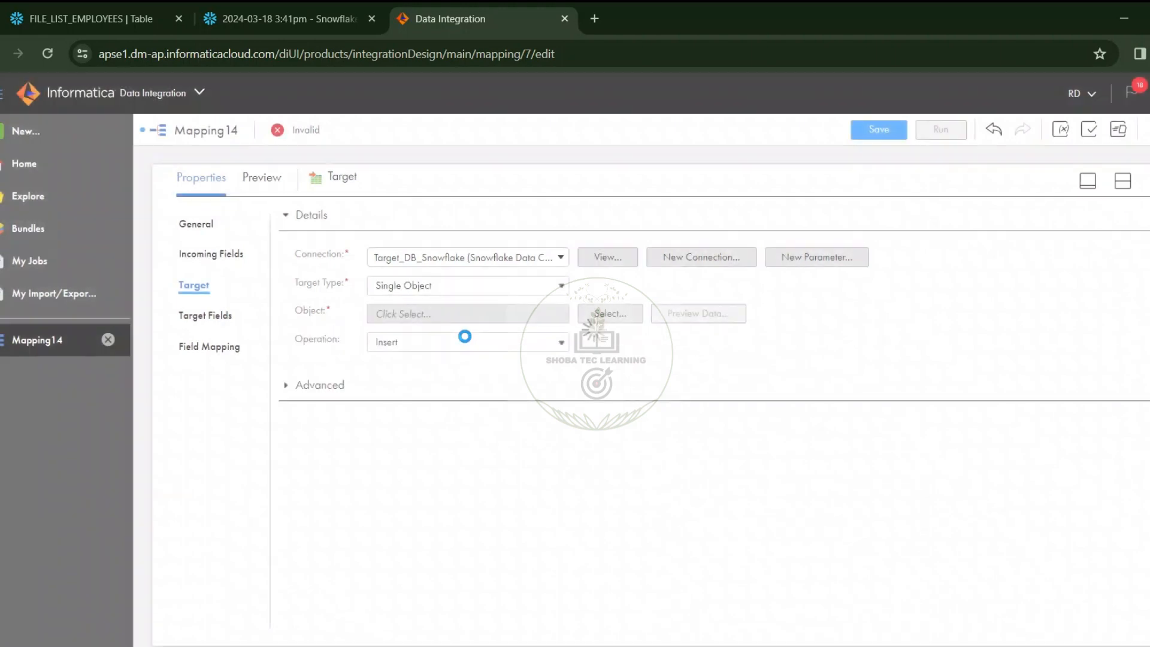
Step: Choose the existing table FILE_LIST_EMPLOYEES from the CORE schema of TARGET_DB as the target object
{"action": "left_click", "coordinate": [609, 316]}
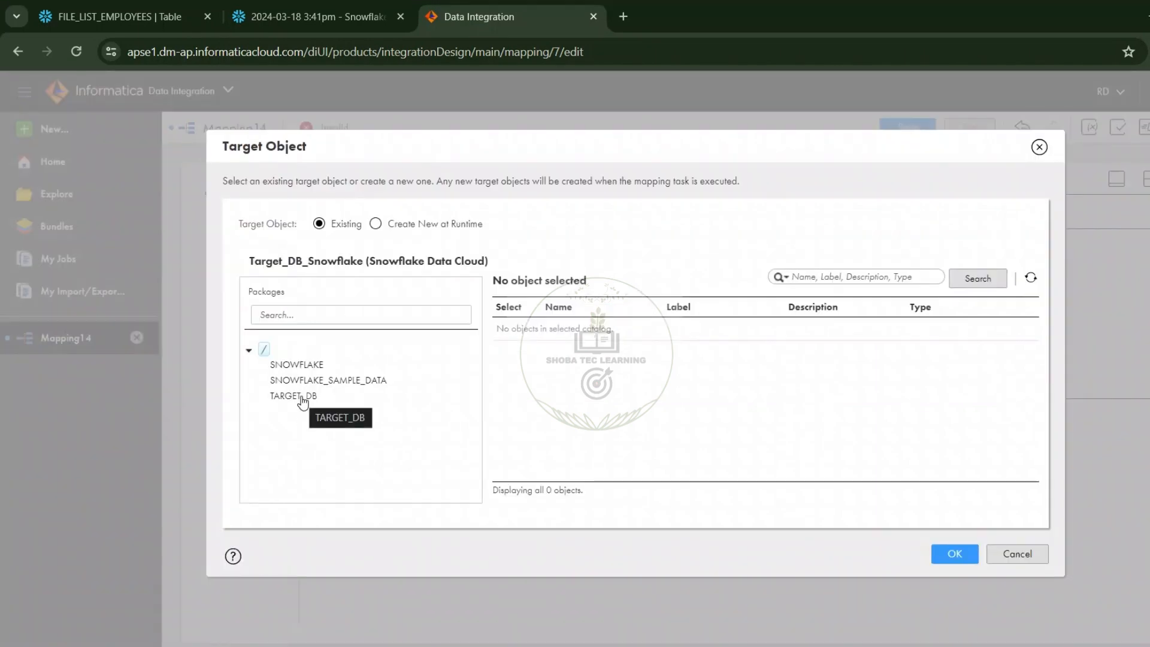
{"action": "left_click", "coordinate": [294, 396]}
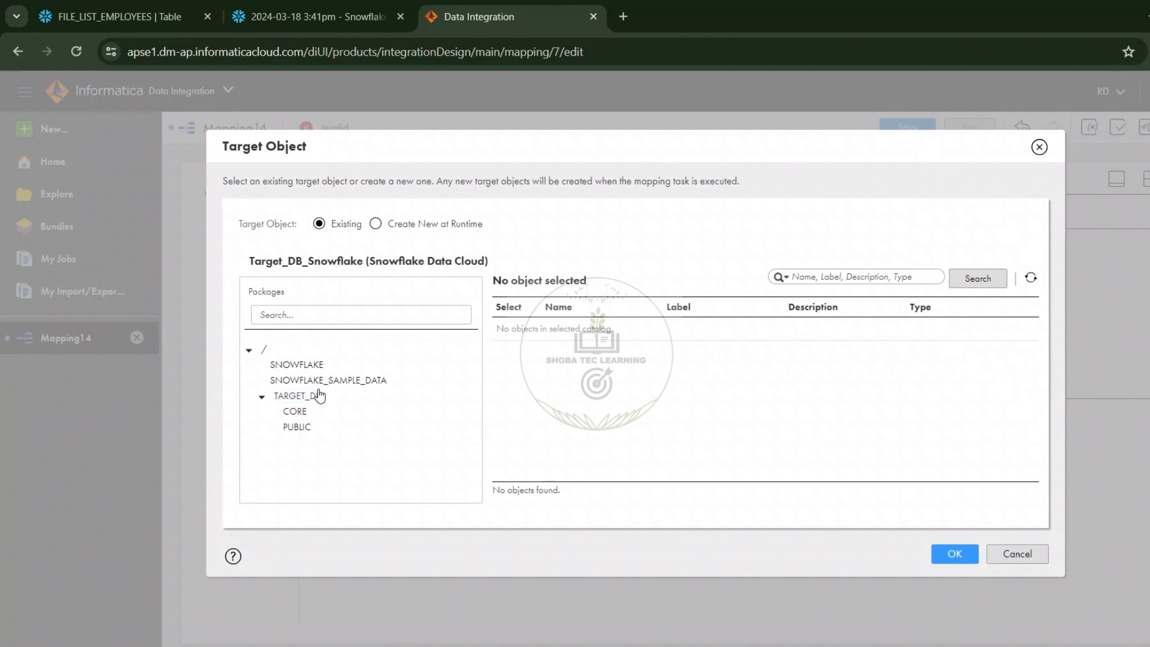
{"action": "left_click", "coordinate": [318, 398]}
{"action": "left_click_drag", "start_coordinate": [590, 278], "coordinate": [486, 282]}
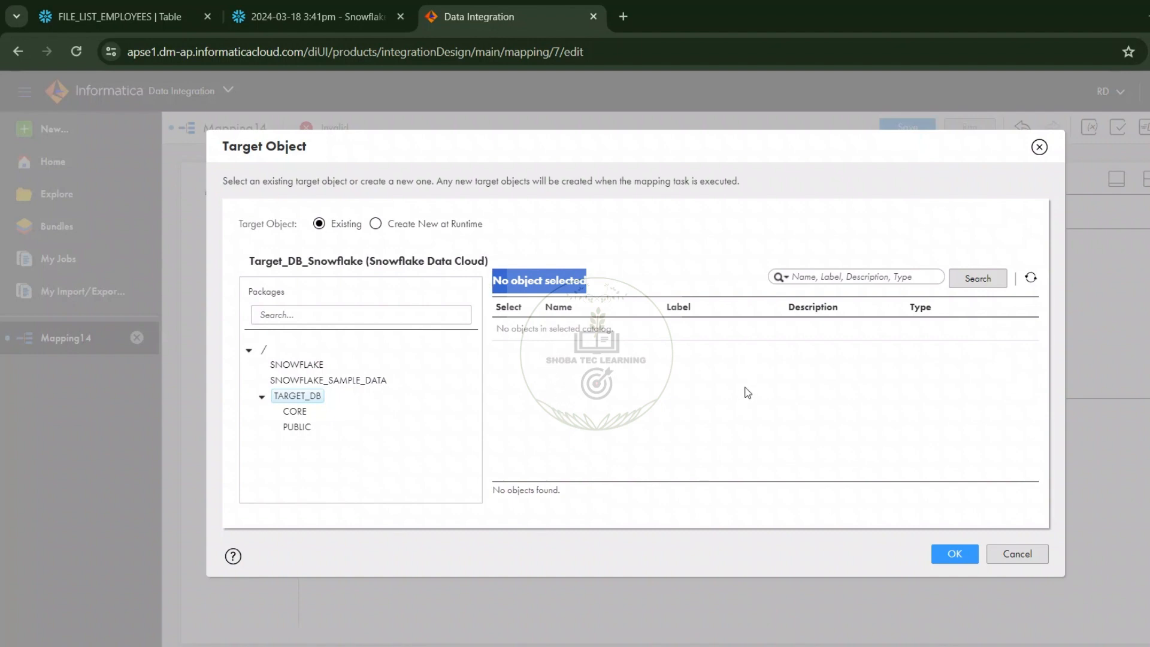
{"action": "left_click", "coordinate": [298, 413]}
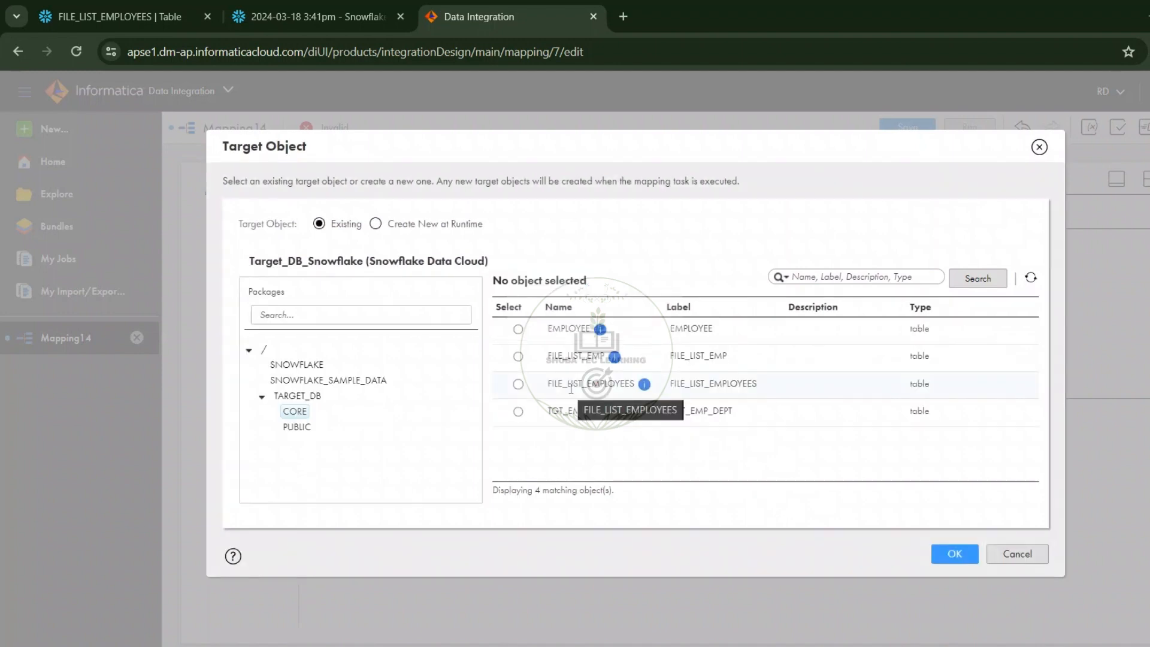
{"action": "left_click", "coordinate": [571, 389]}
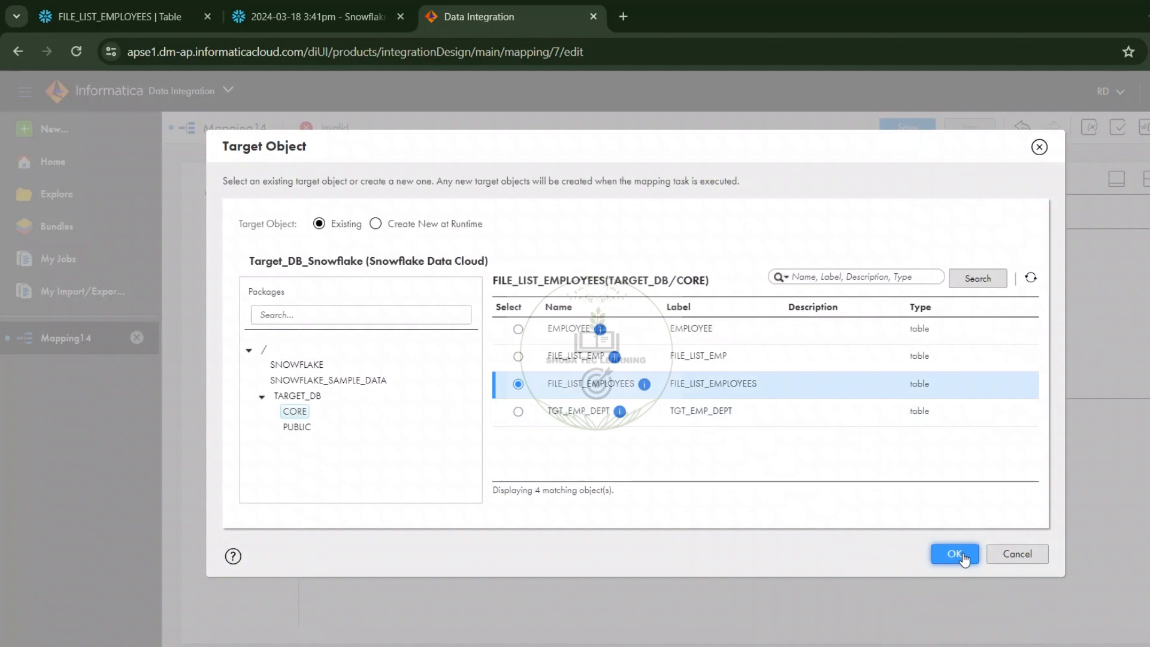
{"action": "left_click", "coordinate": [955, 554]}
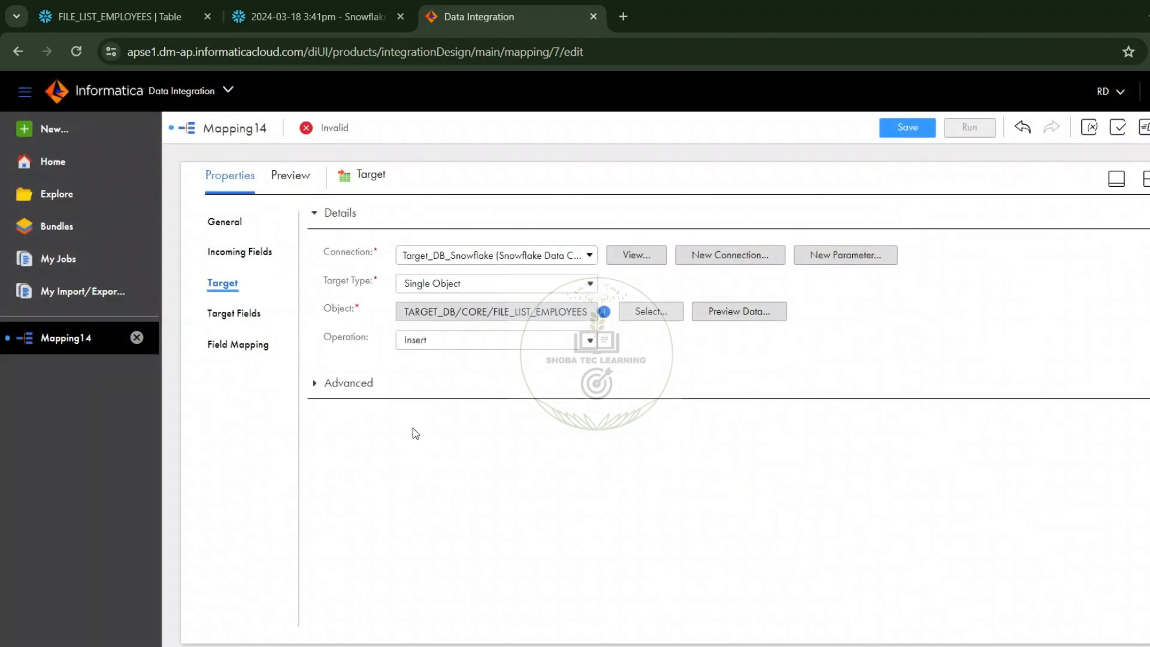
Step: Map EMPLOYEE_ID to ID, FIRST_NAME to NAME, EMAIL to EMAIL and PHONE_NUMBER to PH_NO in the target's field mapping
{"action": "left_click", "coordinate": [259, 352]}
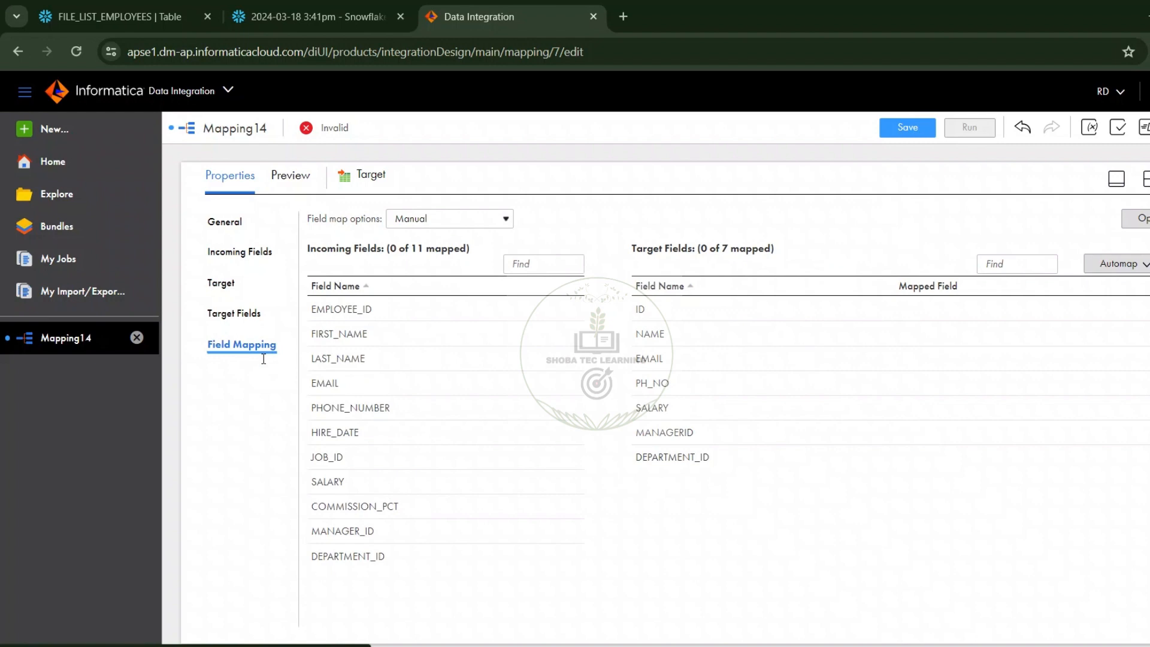
{"action": "left_click", "coordinate": [369, 309]}
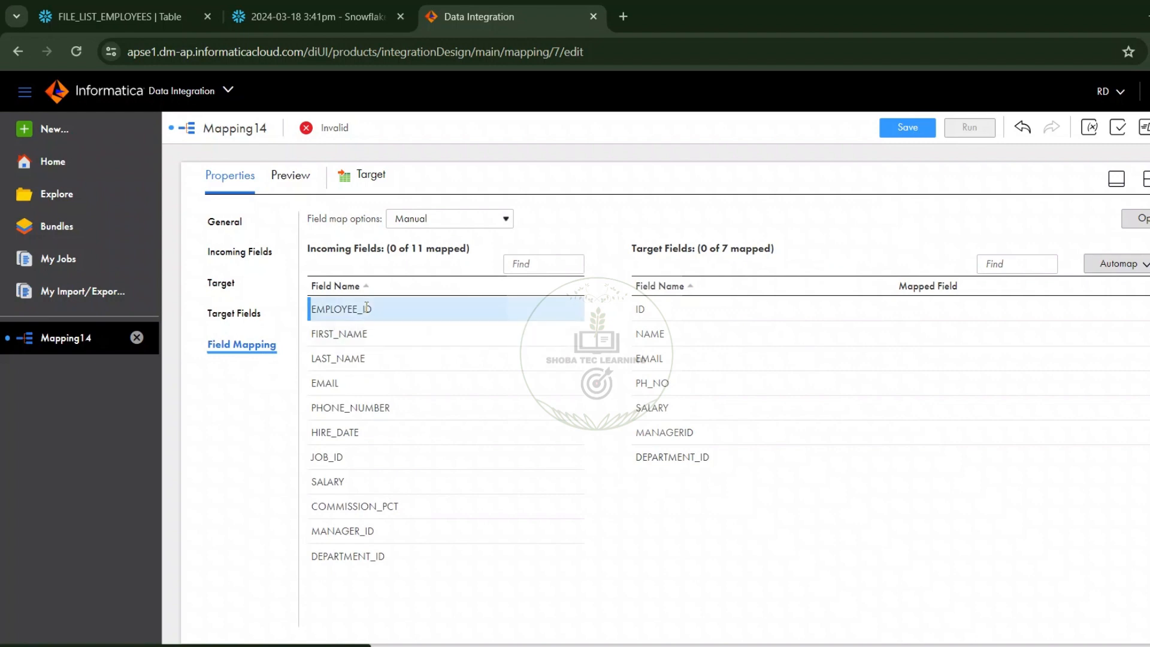
{"action": "left_click_drag", "start_coordinate": [368, 308], "coordinate": [600, 301]}
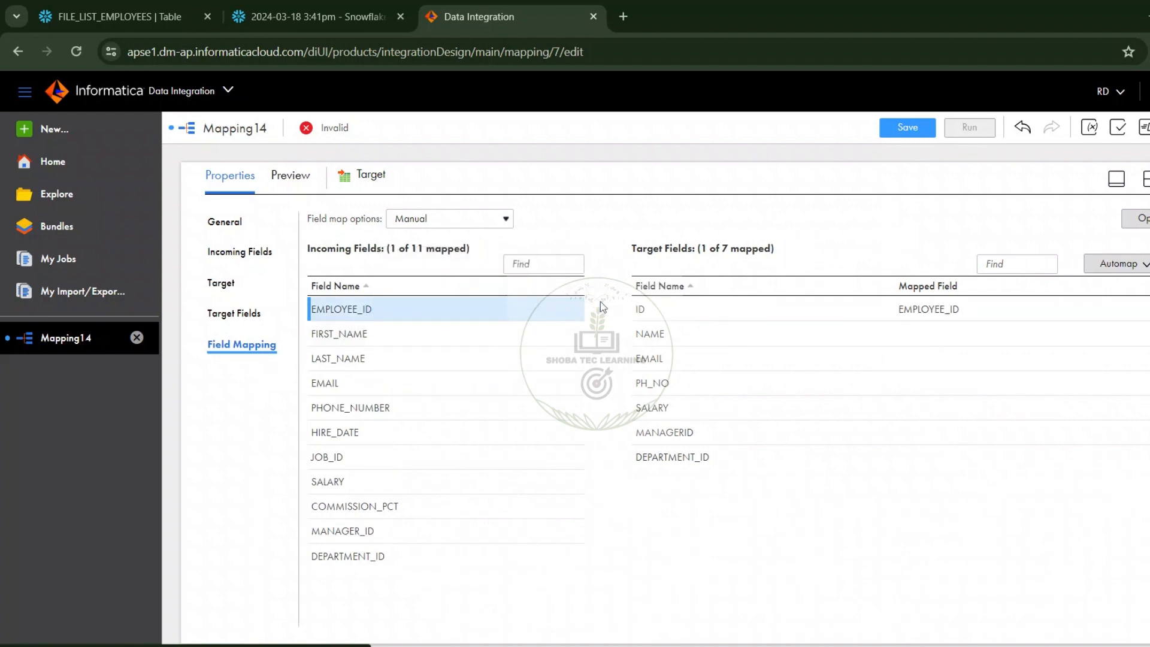
{"action": "left_click", "coordinate": [473, 329]}
{"action": "left_click_drag", "start_coordinate": [465, 333], "coordinate": [608, 335]}
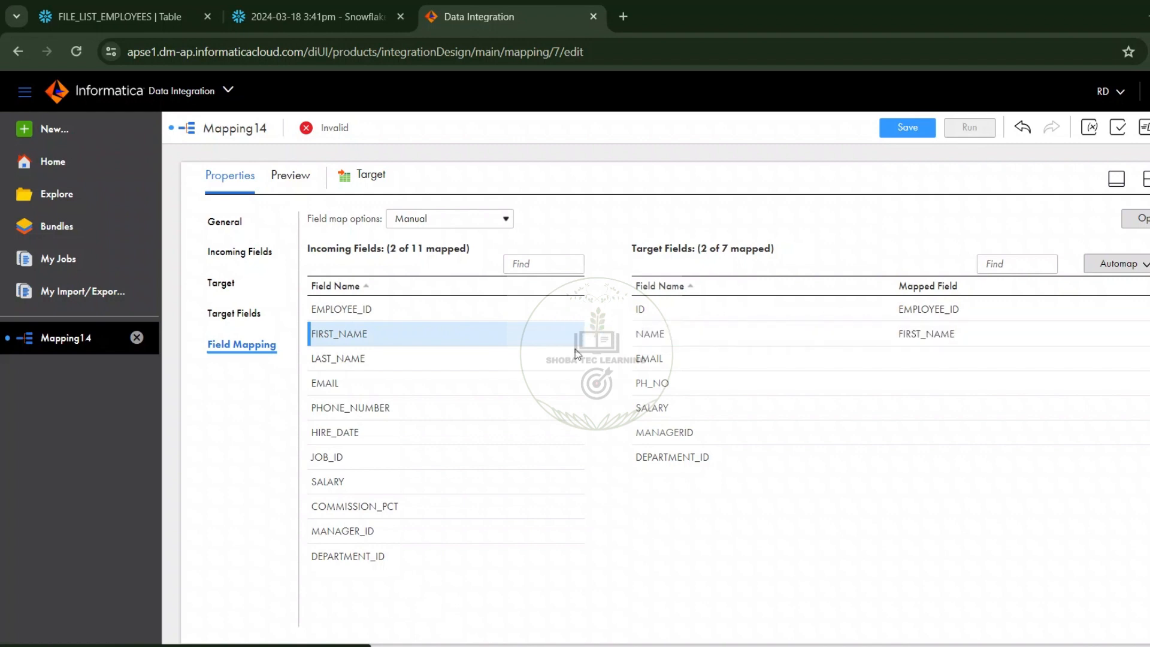
{"action": "left_click", "coordinate": [461, 390]}
{"action": "left_click_drag", "start_coordinate": [461, 391], "coordinate": [592, 359]}
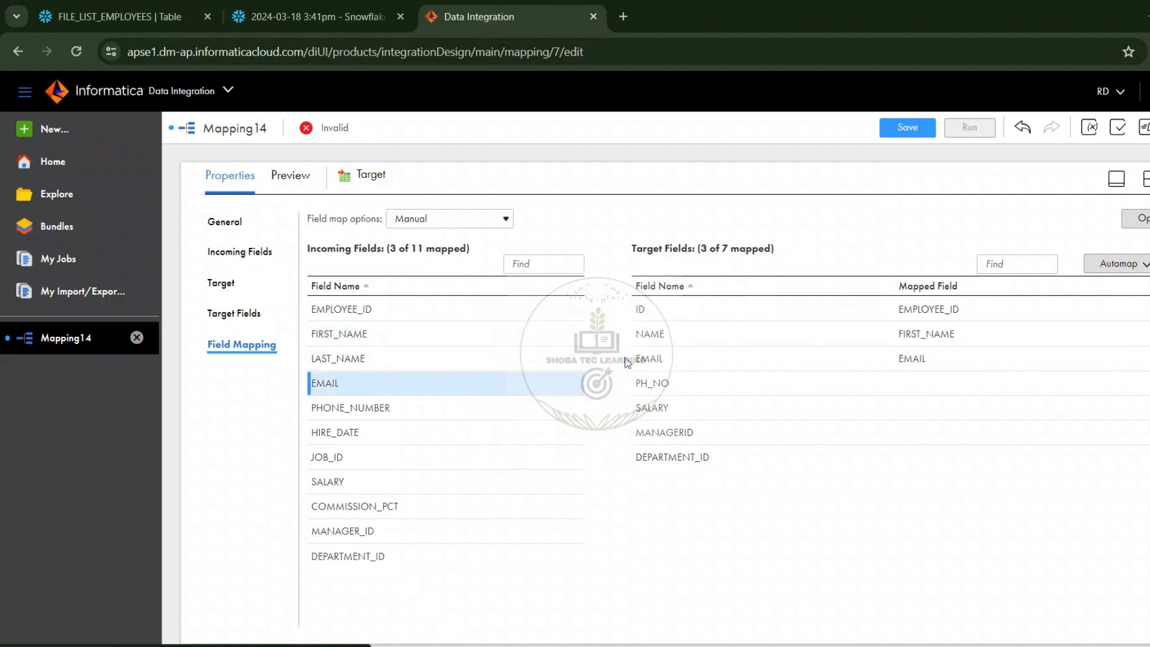
{"action": "left_click", "coordinate": [498, 418]}
{"action": "left_click_drag", "start_coordinate": [513, 416], "coordinate": [623, 393]}
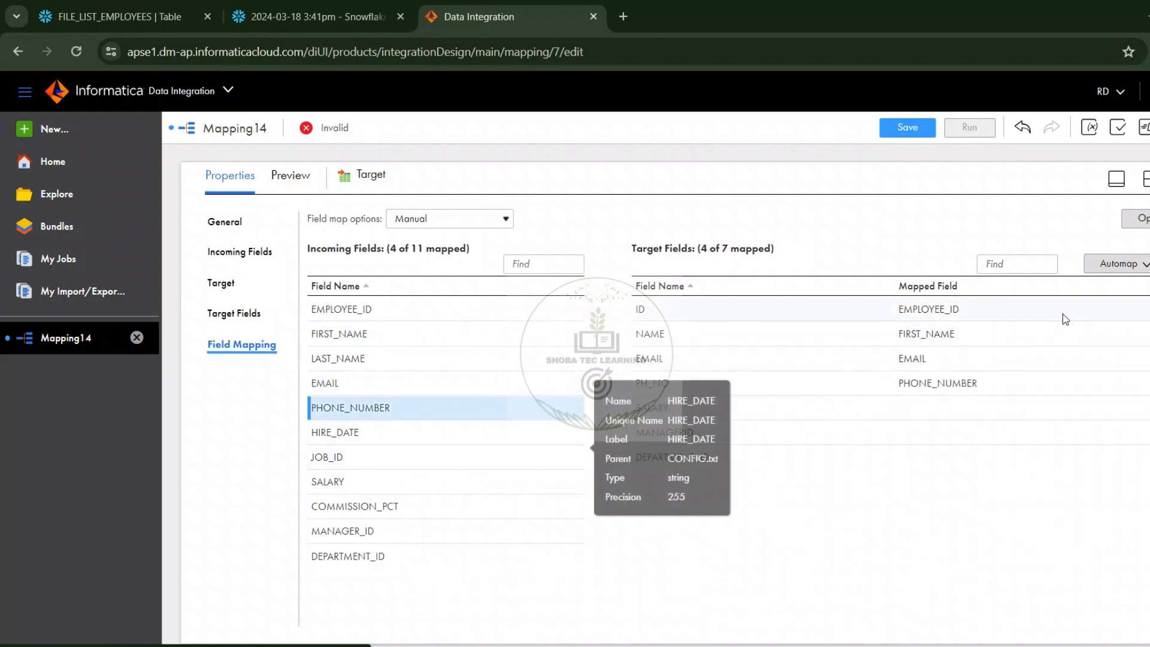
Step: Automap the remaining target fields with Smart Map and save the mapping
{"action": "left_click", "coordinate": [1136, 264]}
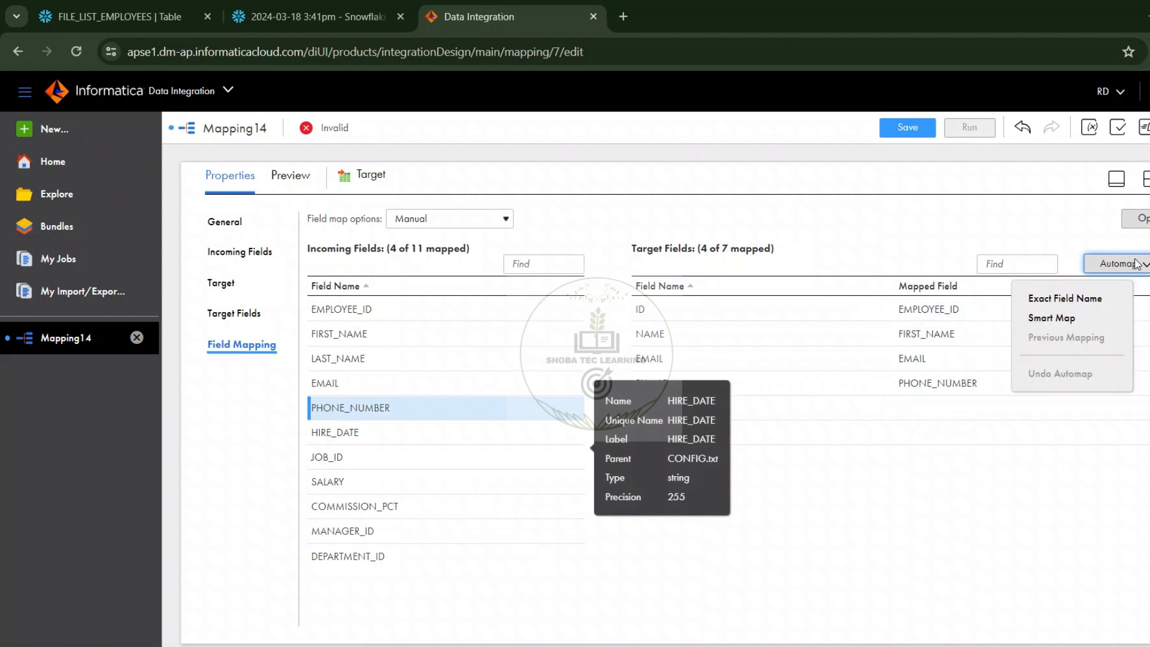
{"action": "left_click", "coordinate": [1101, 315]}
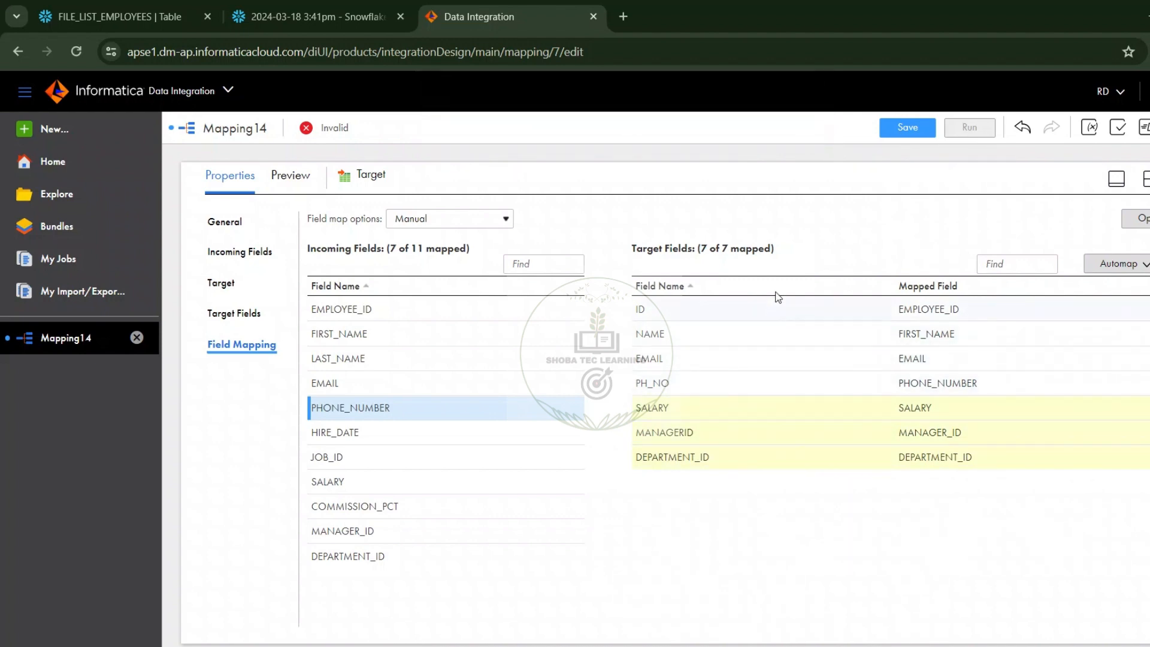
{"action": "left_click", "coordinate": [884, 123]}
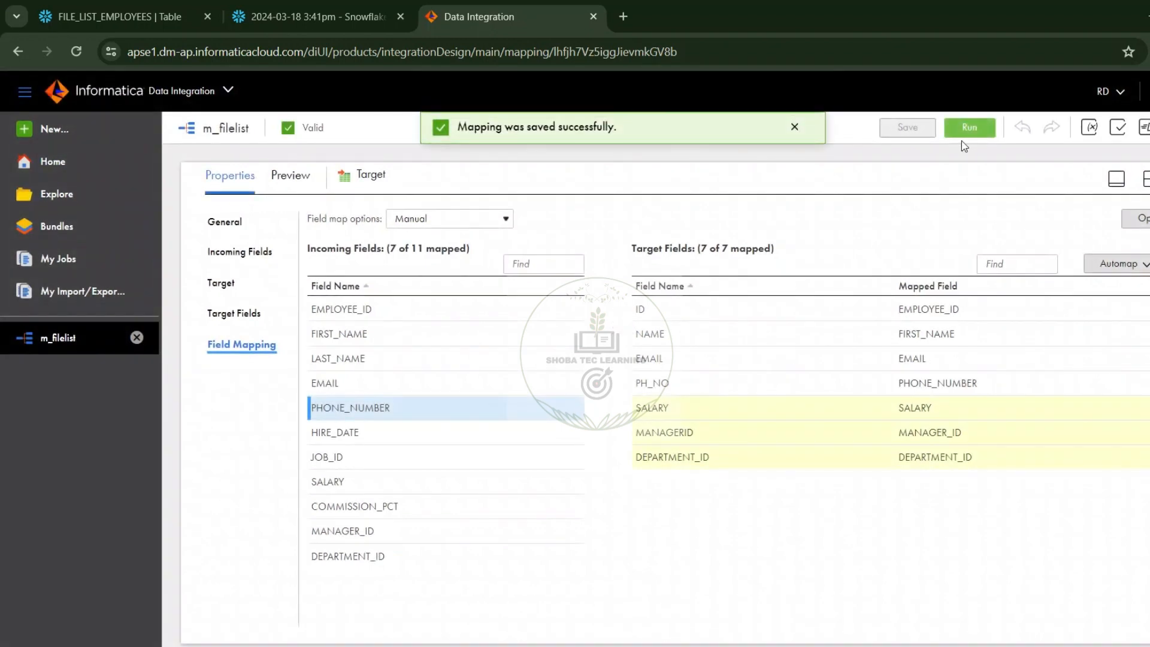
Step: Run the saved m_filelist mapping with the preselected runtime environment
{"action": "left_click", "coordinate": [984, 134]}
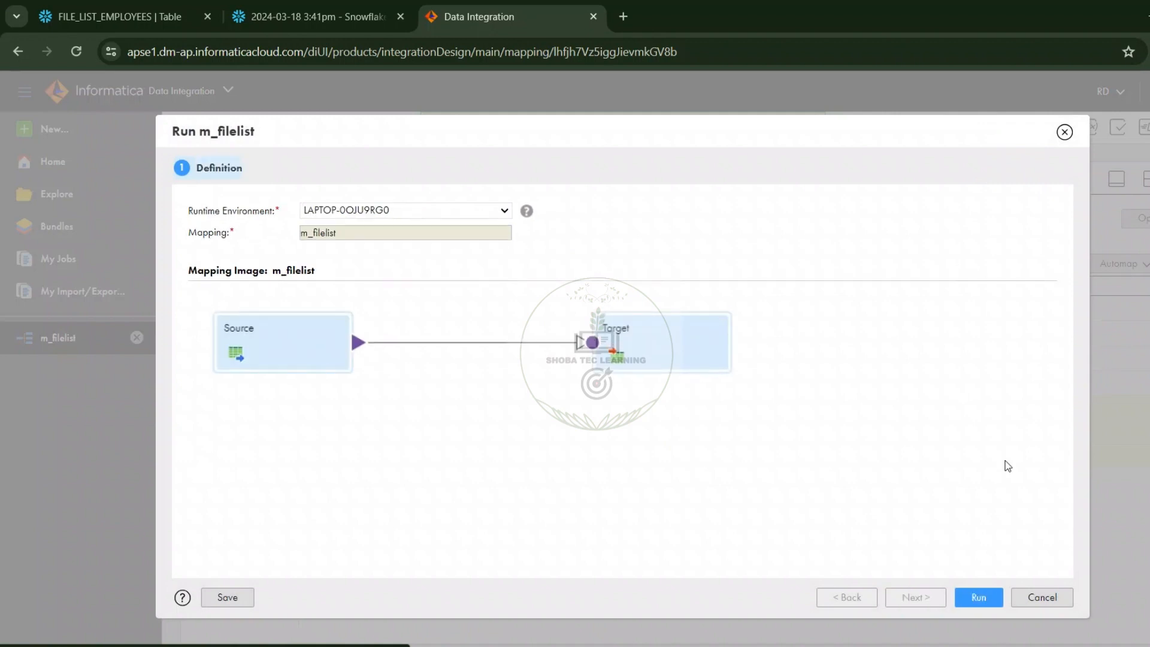
{"action": "left_click", "coordinate": [977, 598]}
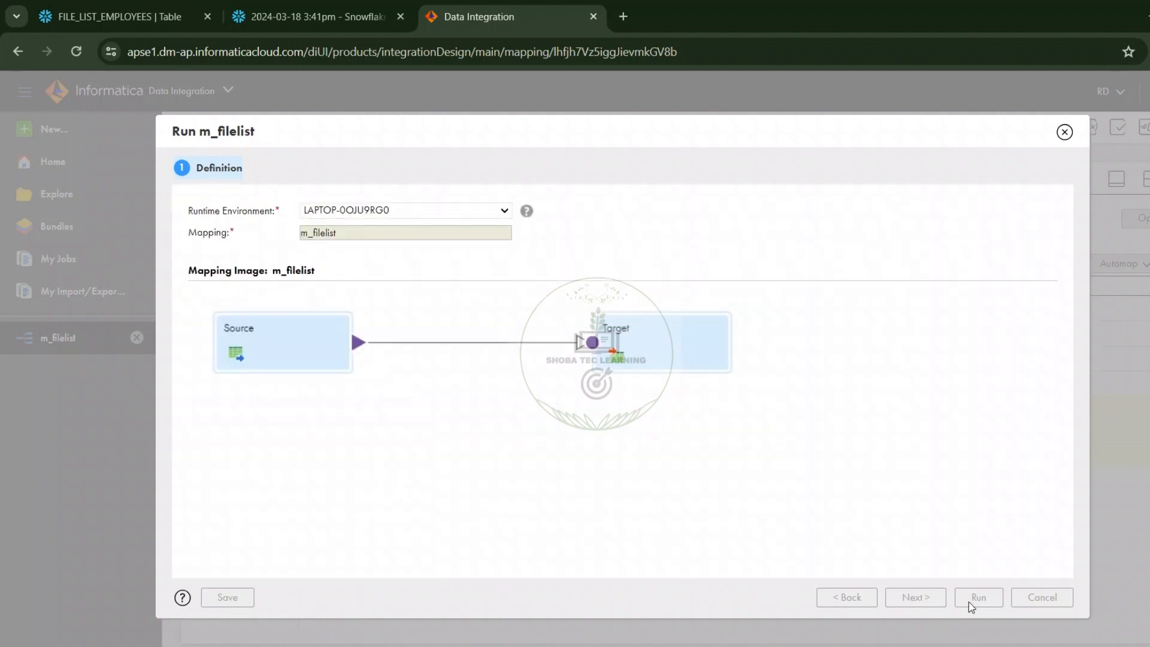
{"action": "left_click", "coordinate": [984, 601]}
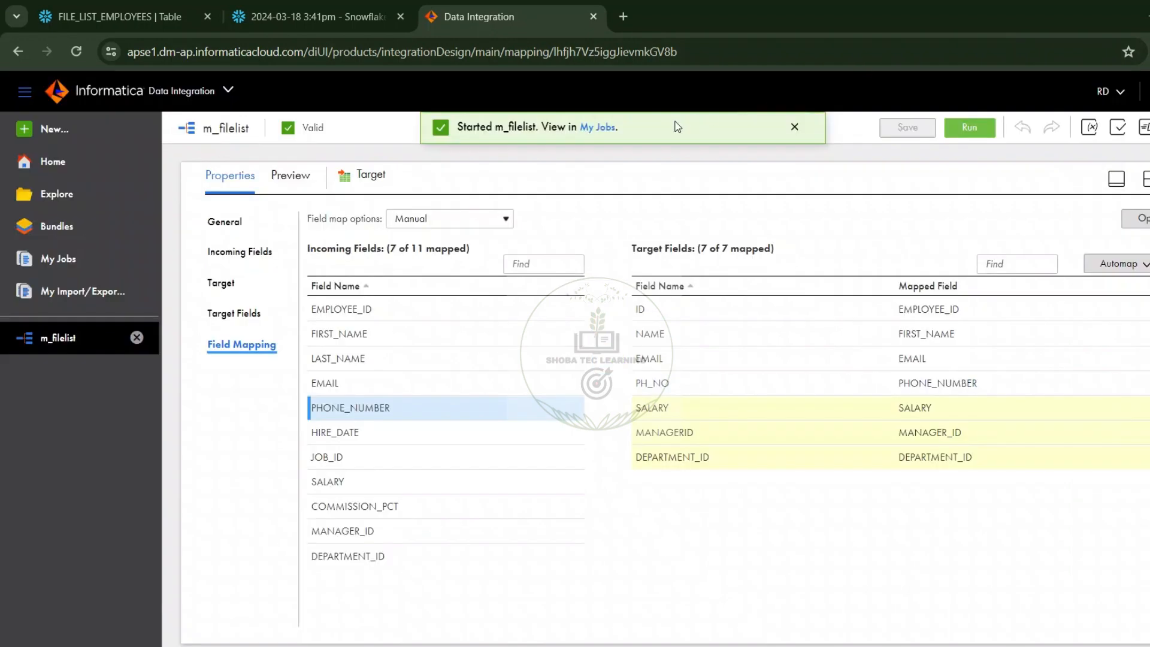
Step: Open the job list for the started m_filelist run and refresh it until the job finishes
{"action": "left_click", "coordinate": [596, 128]}
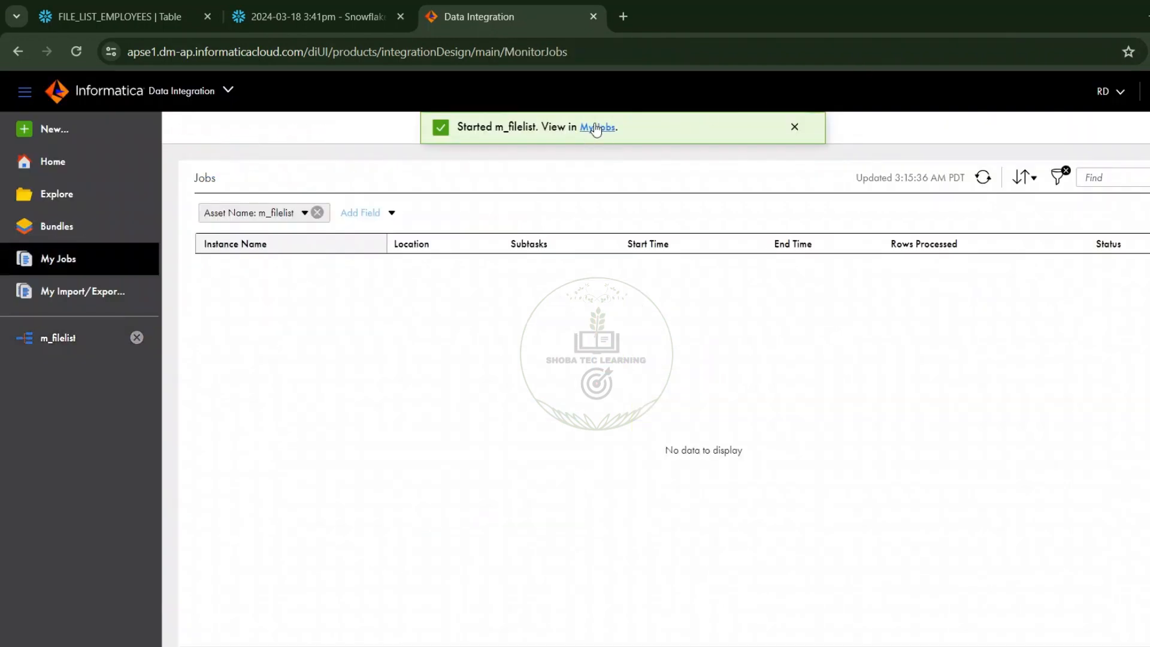
{"action": "left_click", "coordinate": [982, 182]}
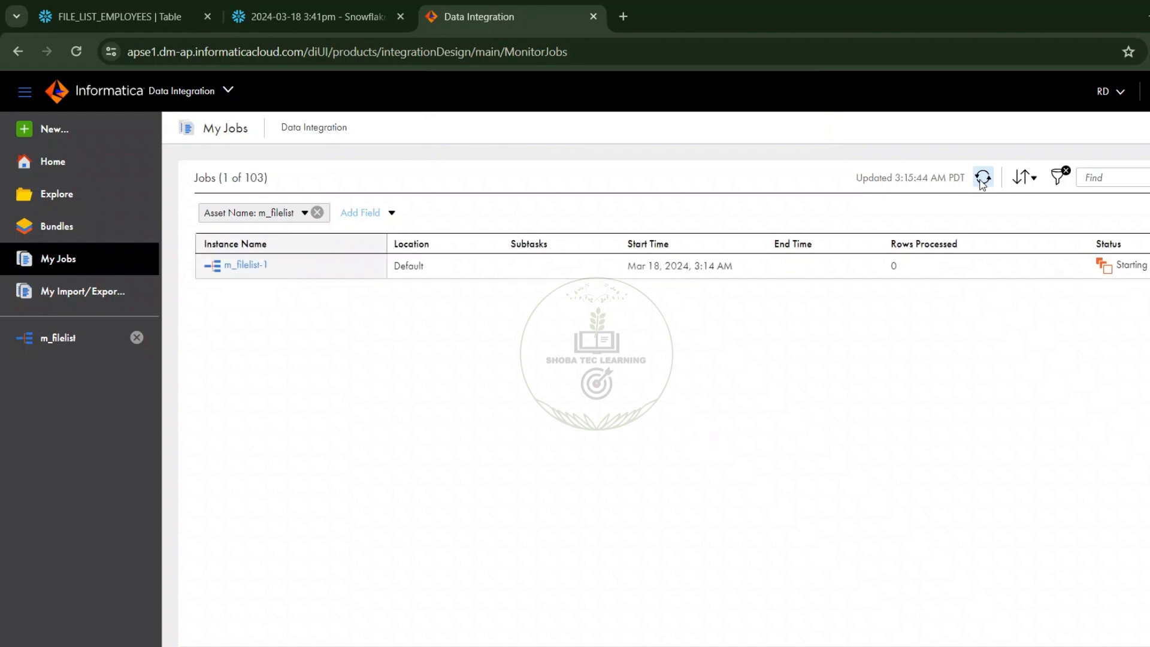
{"action": "left_click", "coordinate": [983, 183]}
{"action": "left_click", "coordinate": [983, 183]}
{"action": "left_click", "coordinate": [983, 182]}
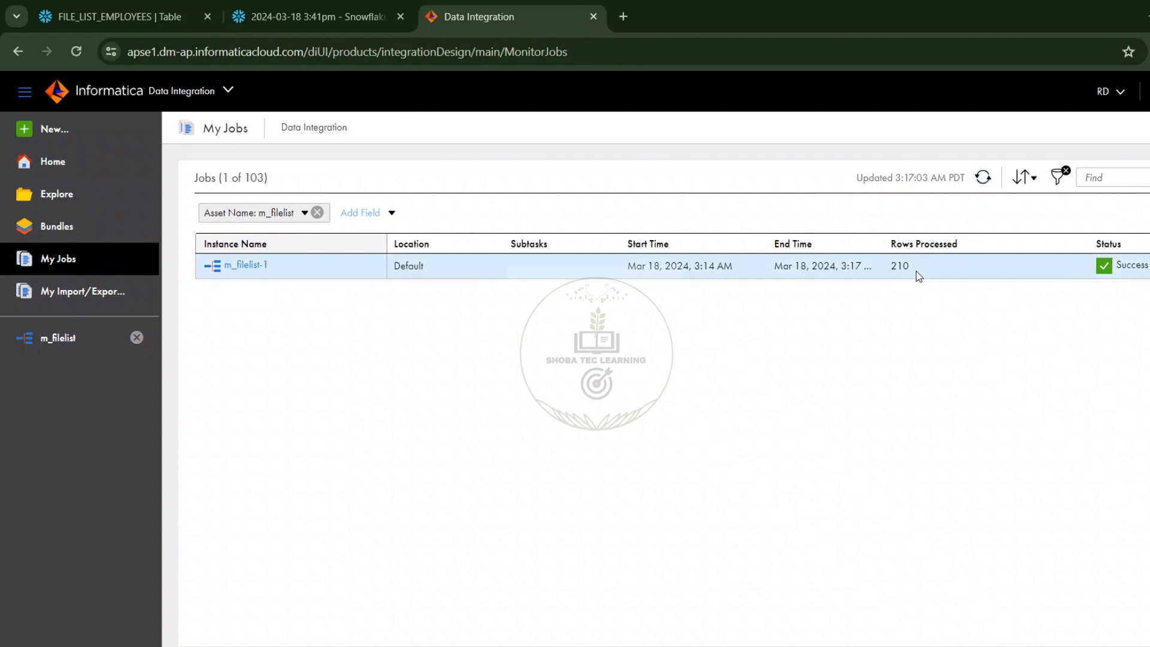
Step: Check the rows processed by the m_filelist-1 job, and open its details to compare source and target success rows
{"action": "double_click", "coordinate": [895, 268]}
{"action": "left_click", "coordinate": [262, 266]}
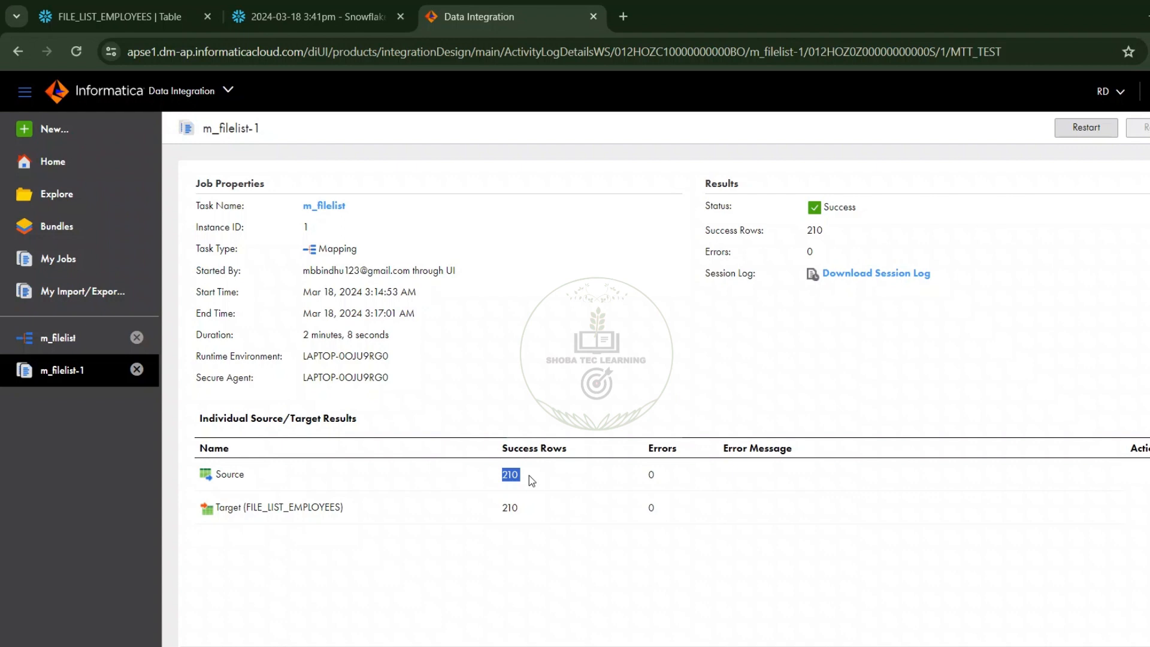
{"action": "left_click_drag", "start_coordinate": [527, 508], "coordinate": [498, 512]}
Step: Switch to the Snowflake worksheet and begin a new query, select * from, below the create table statement
{"action": "left_click", "coordinate": [334, 7]}
{"action": "left_click", "coordinate": [472, 339]}
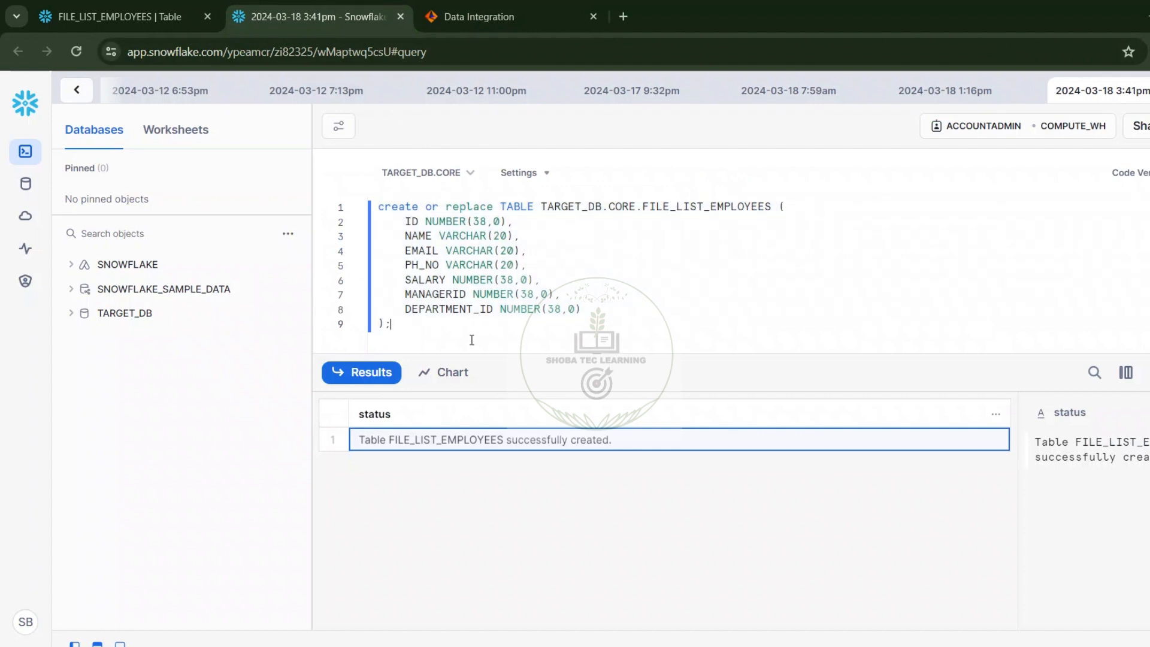
{"action": "key", "text": "Return"}
{"action": "key", "text": "Return"}
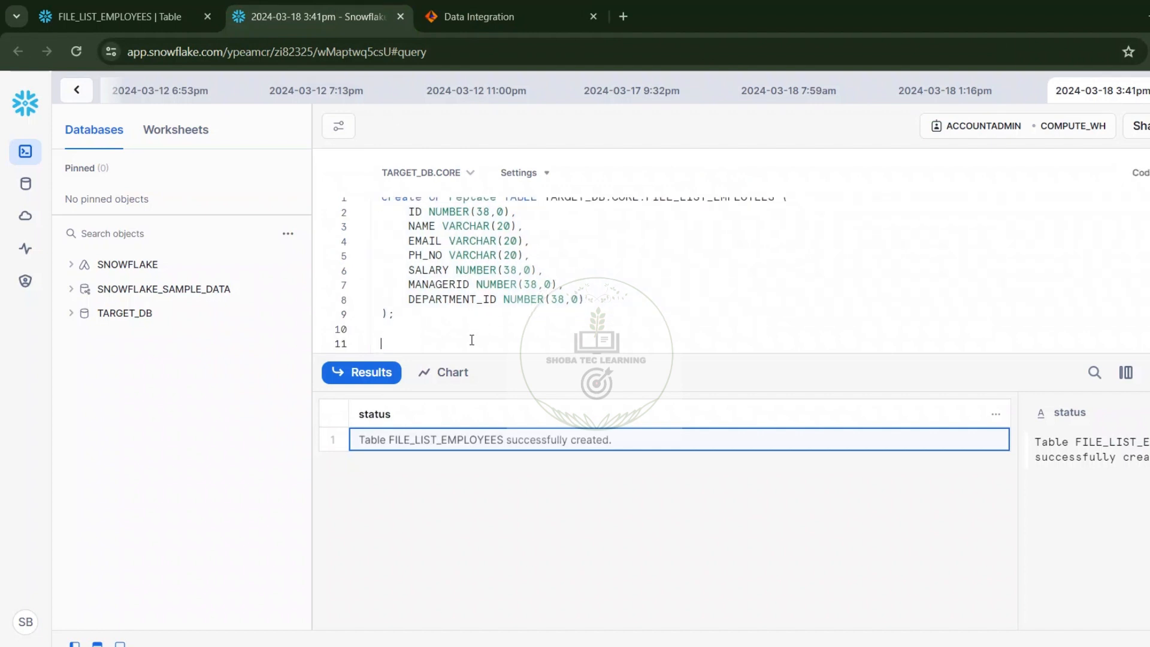
{"action": "type", "text": "select "}
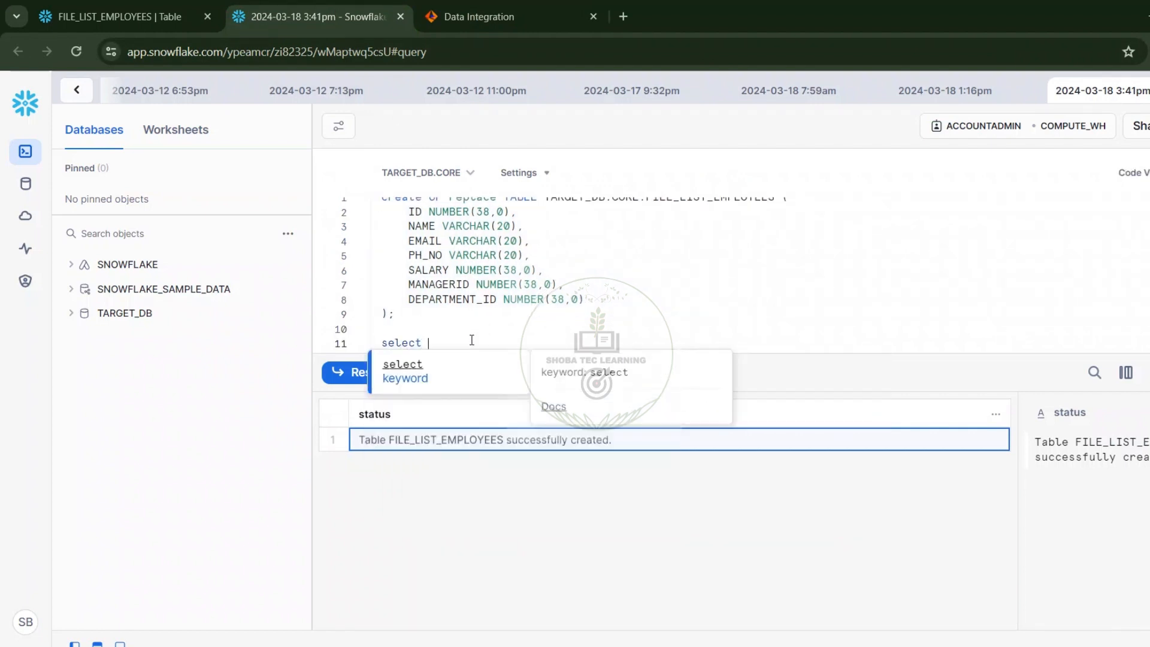
{"action": "type", "text": "* from"}
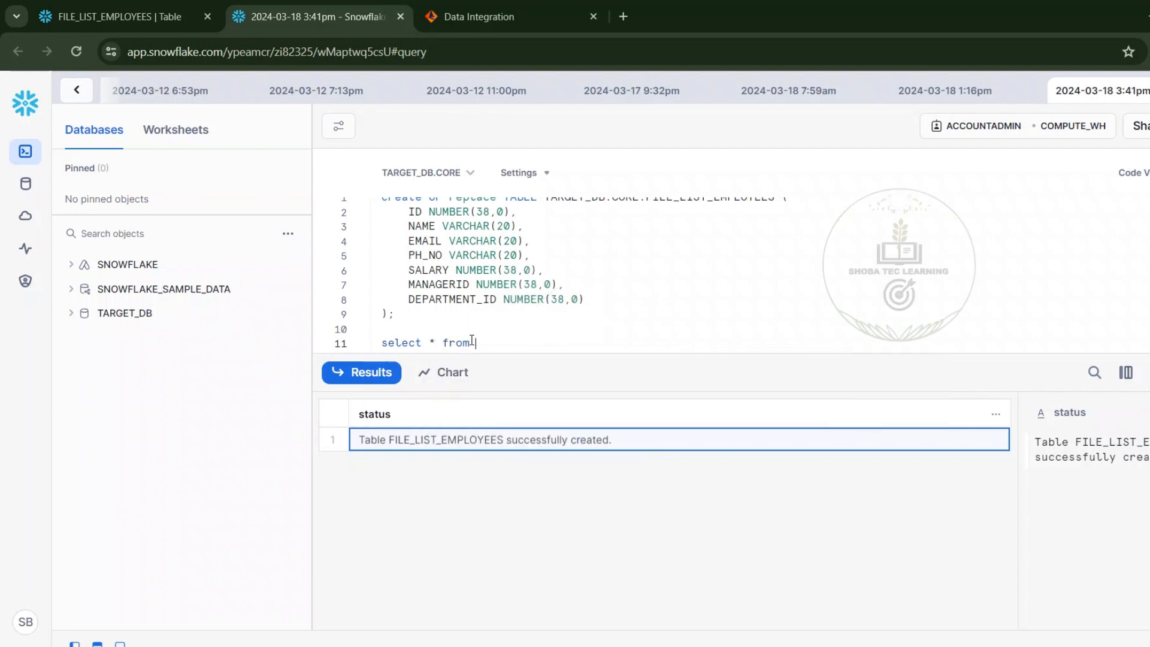
{"action": "type", "text": " list"}
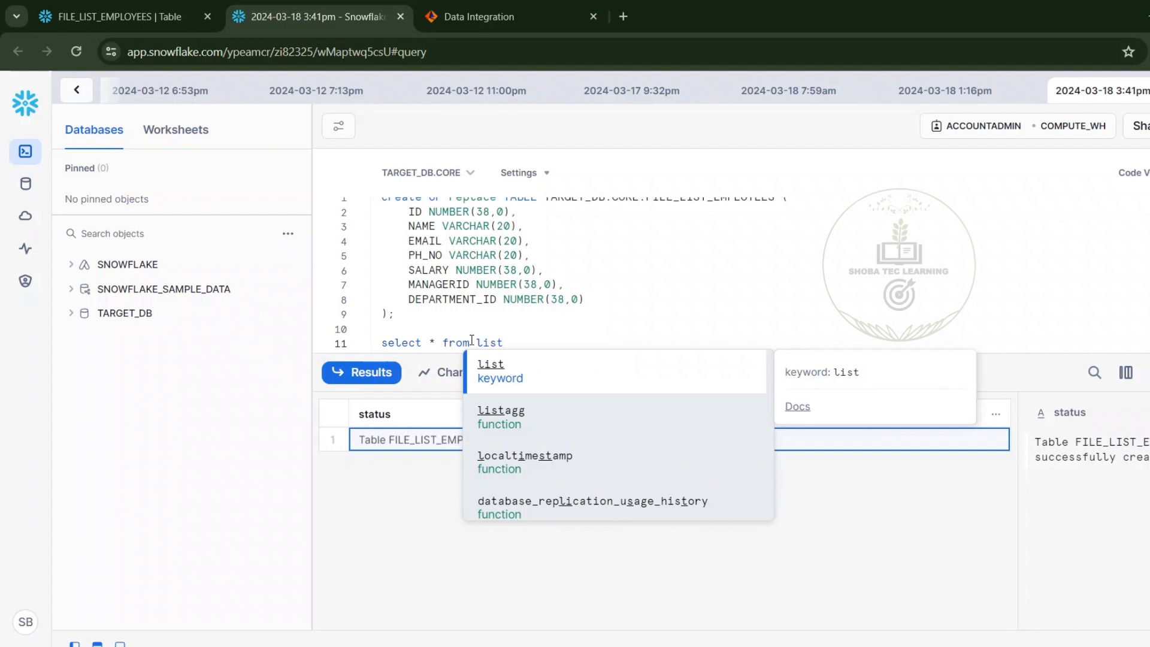
{"action": "key", "text": "Up"}
{"action": "key", "text": "Down"}
{"action": "key", "text": "BackSpace"}
{"action": "key", "text": "BackSpace"}
{"action": "key", "text": "BackSpace"}
{"action": "key", "text": "BackSpace"}
{"action": "key", "text": "BackSpace"}
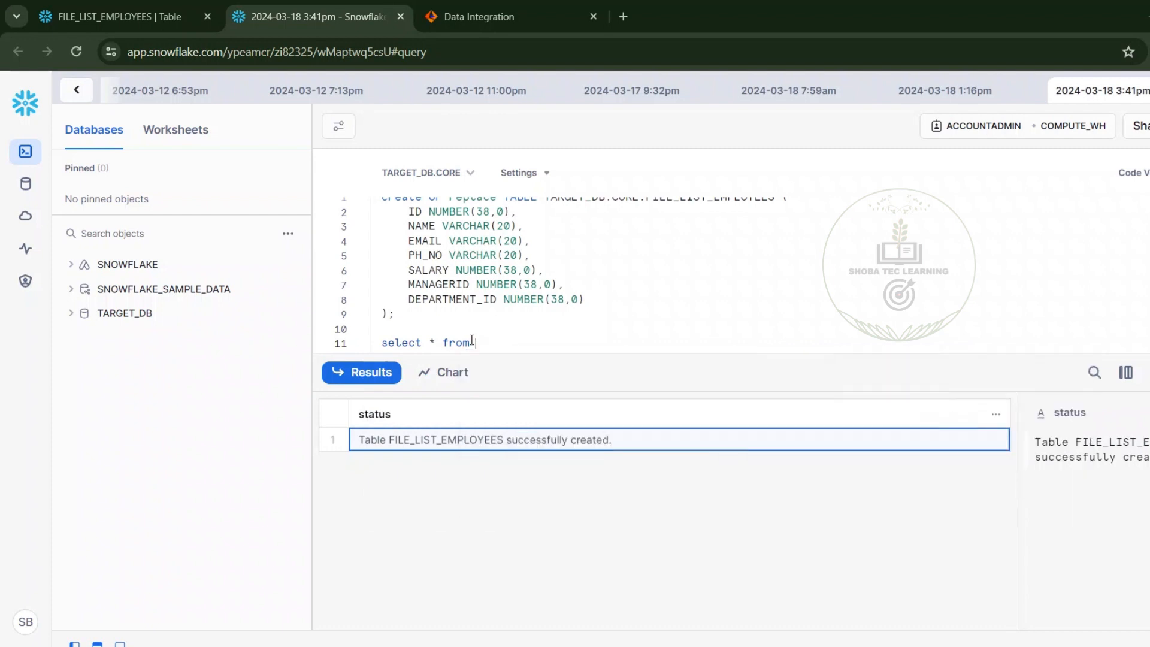
Step: Copy the table name FILE_LIST_EMPLOYEES from the first line of the create table statement
{"action": "left_click", "coordinate": [552, 282]}
{"action": "key", "text": "Up"}
{"action": "key", "text": "Up"}
{"action": "key", "text": "Up"}
{"action": "key", "text": "Up"}
{"action": "key", "text": "ctrl+Home"}
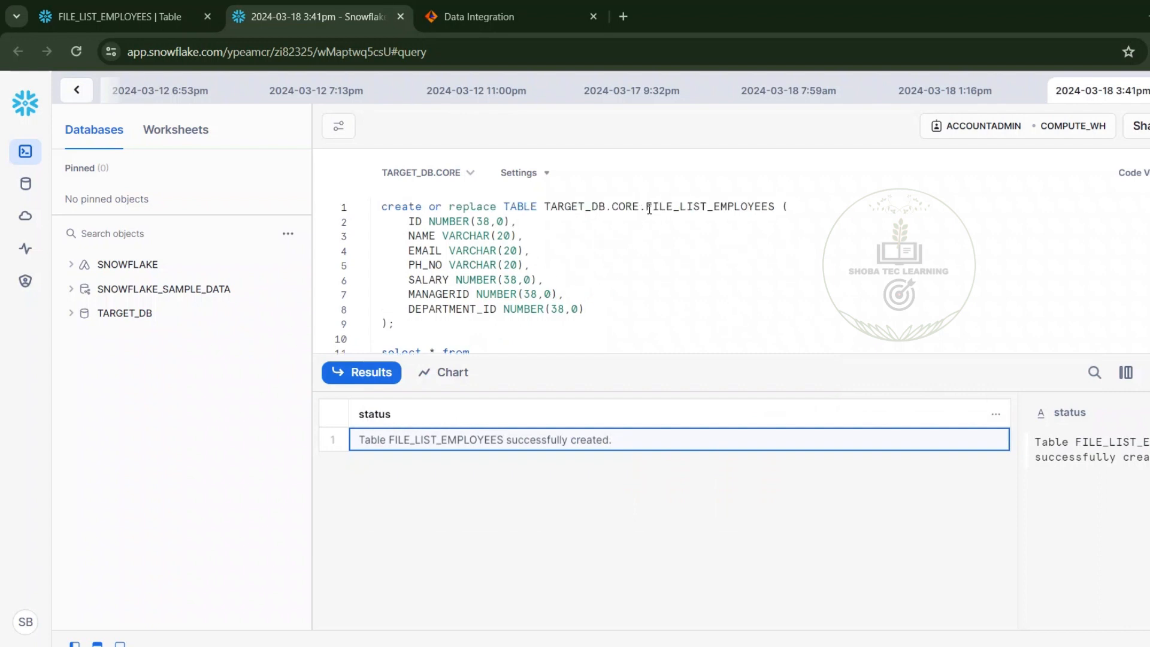
{"action": "left_click_drag", "start_coordinate": [647, 208], "coordinate": [775, 204]}
{"action": "key", "text": "ctrl+c"}
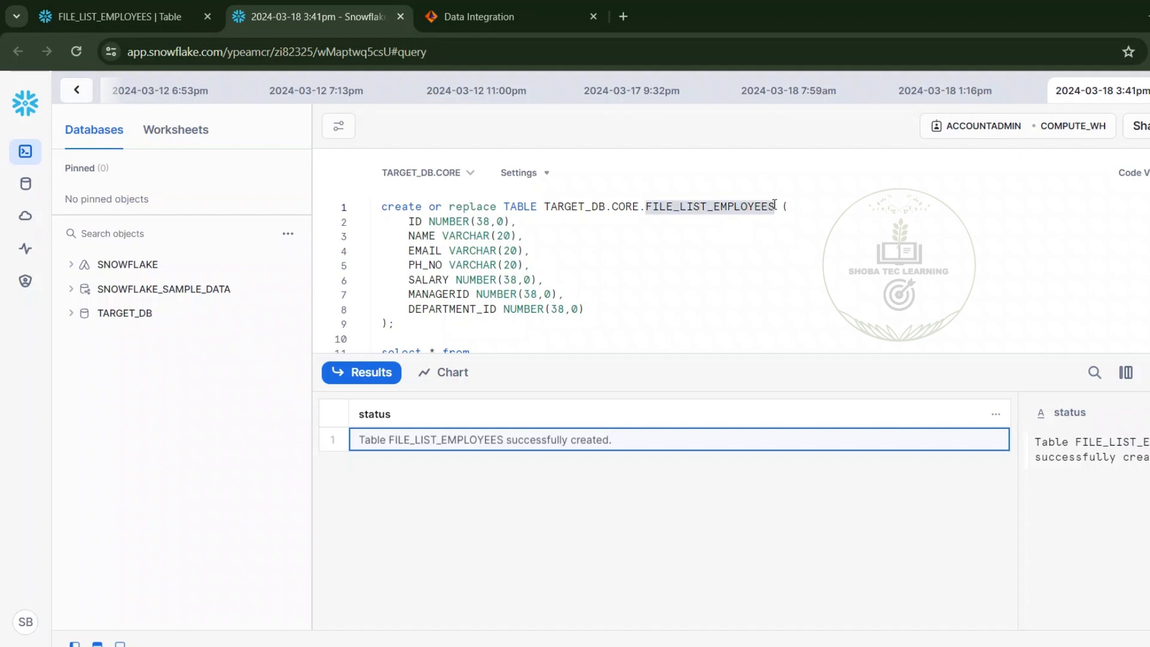
Step: Complete the query as select * from FILE_LIST_EMPLOYEES; and run only that statement
{"action": "left_click", "coordinate": [579, 320]}
{"action": "key", "text": "Down"}
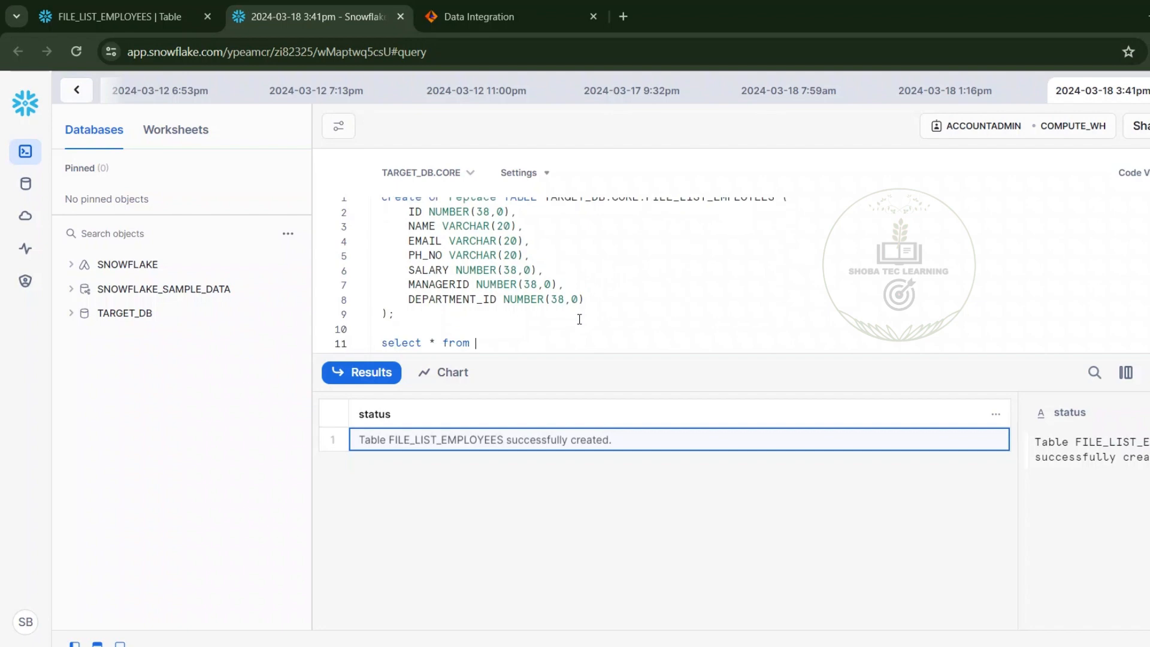
{"action": "key", "text": "ctrl+v"}
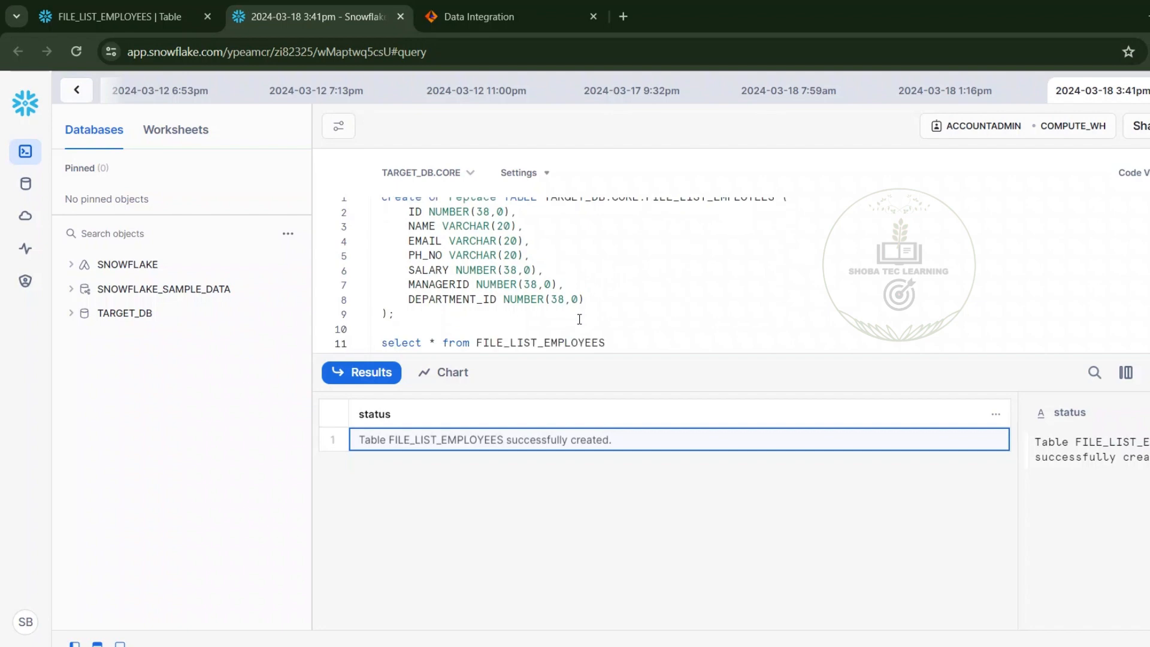
{"action": "key", "text": "shift+Up"}
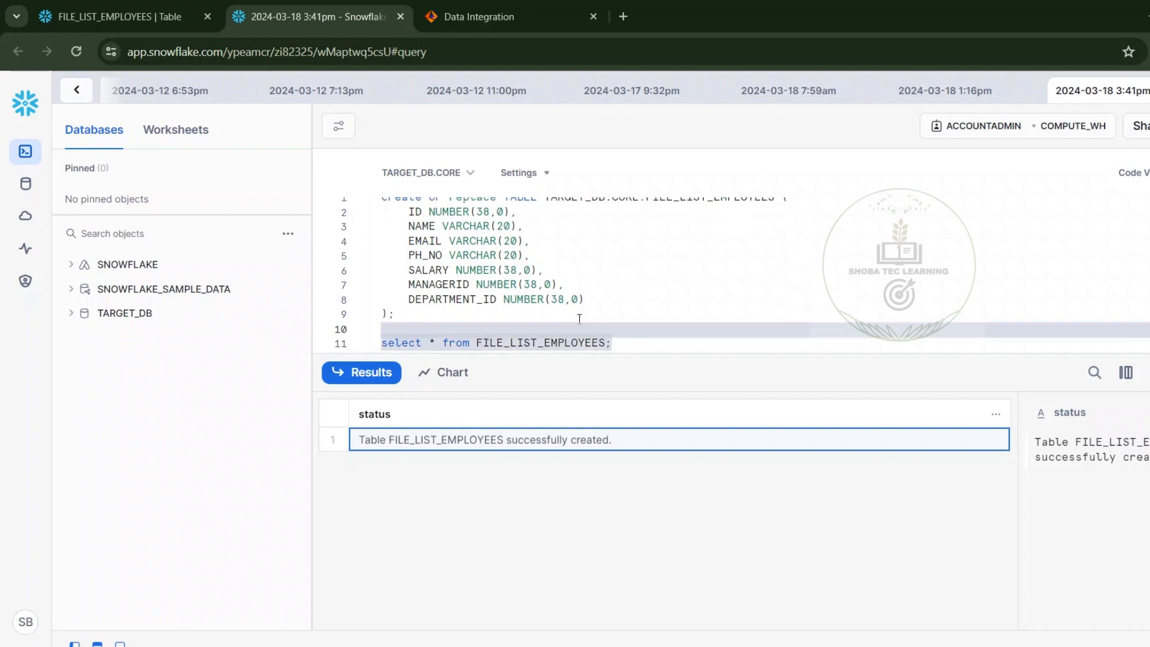
{"action": "left_click", "coordinate": [1147, 131]}
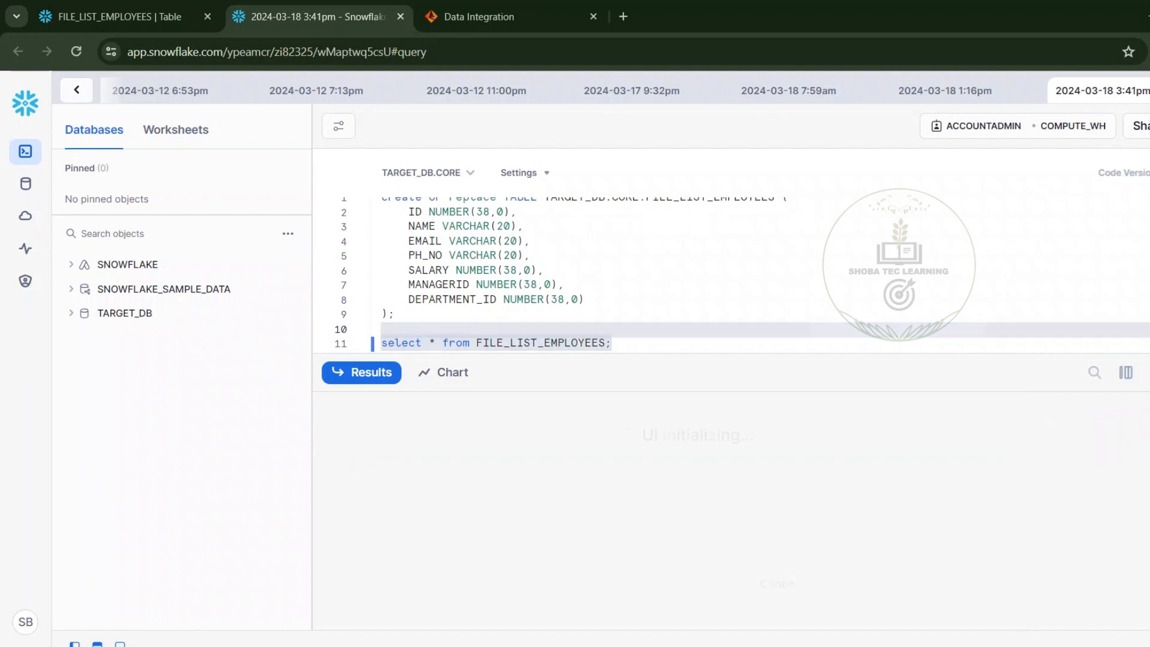